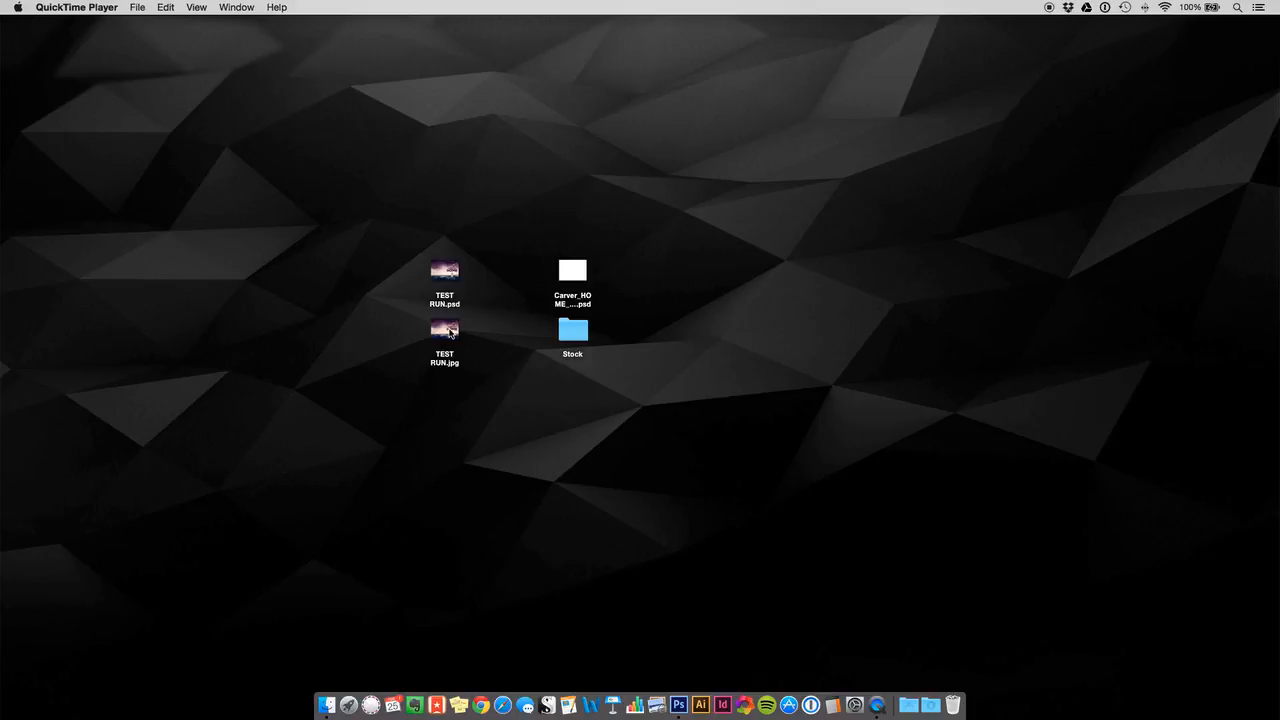
# Step: Preview TEST RUN.jpg on the desktop to examine the finished book cover, and close the preview
pyautogui.click(449, 330)
pyautogui.press('space')
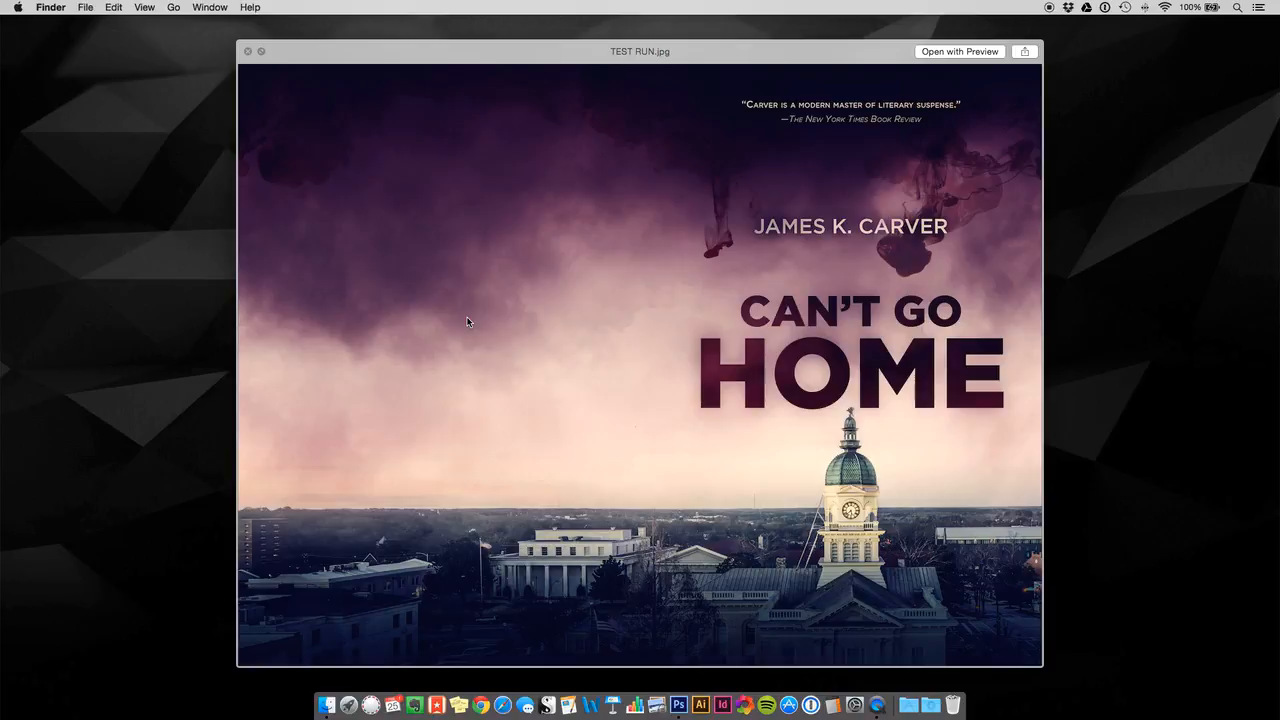
pyautogui.press('space')
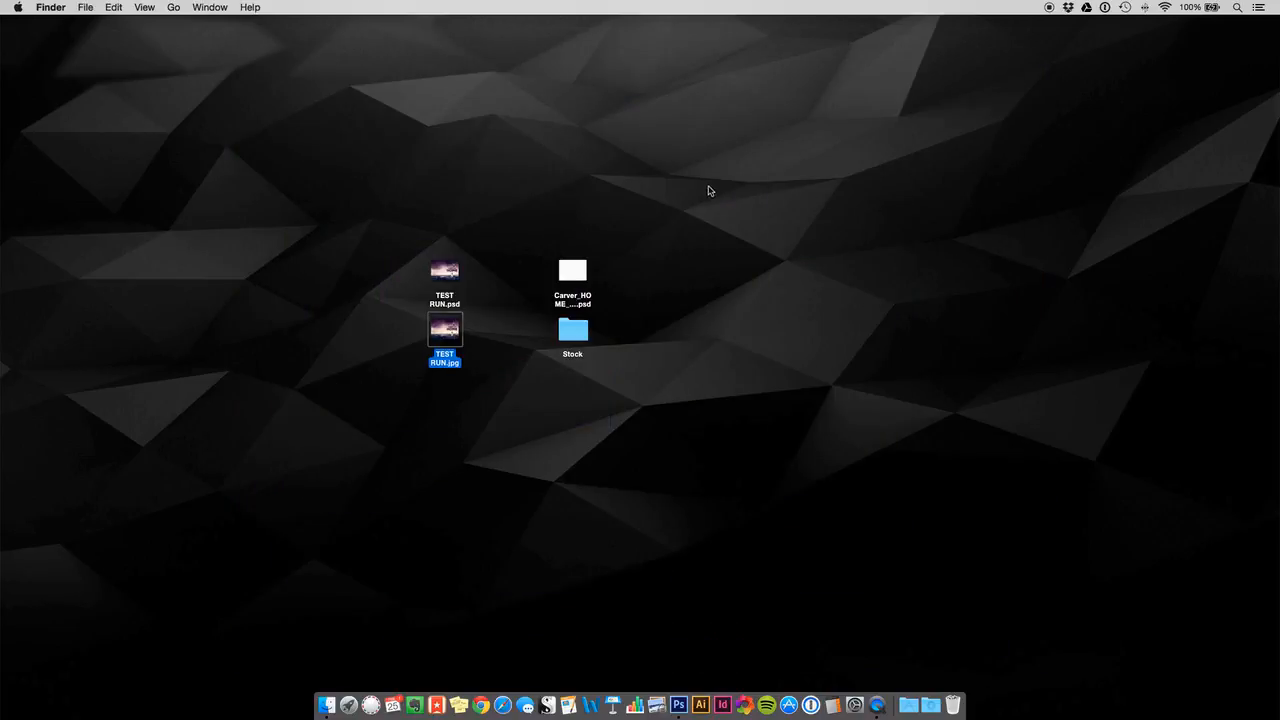
pyautogui.click(679, 266)
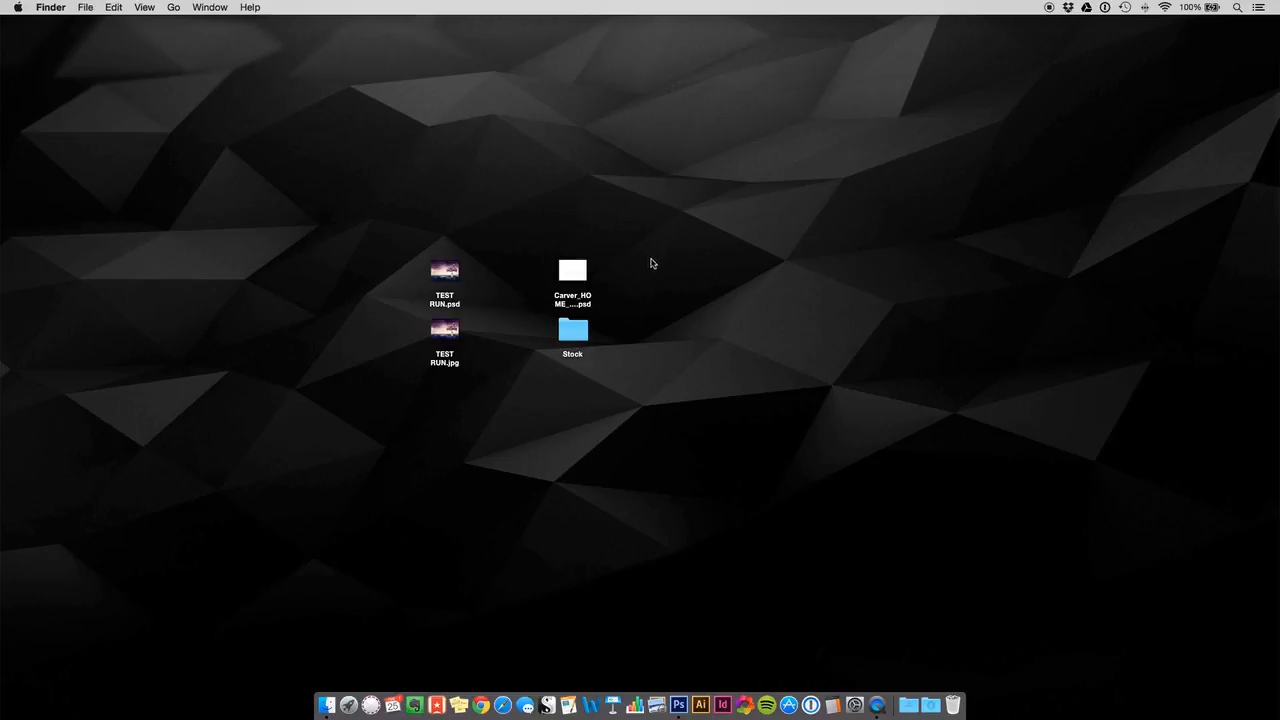
# Step: Preview each image in the desktop's Stock folder, from the storm clouds through the ink drops and city panorama, and close the folder
pyautogui.doubleClick(571, 331)
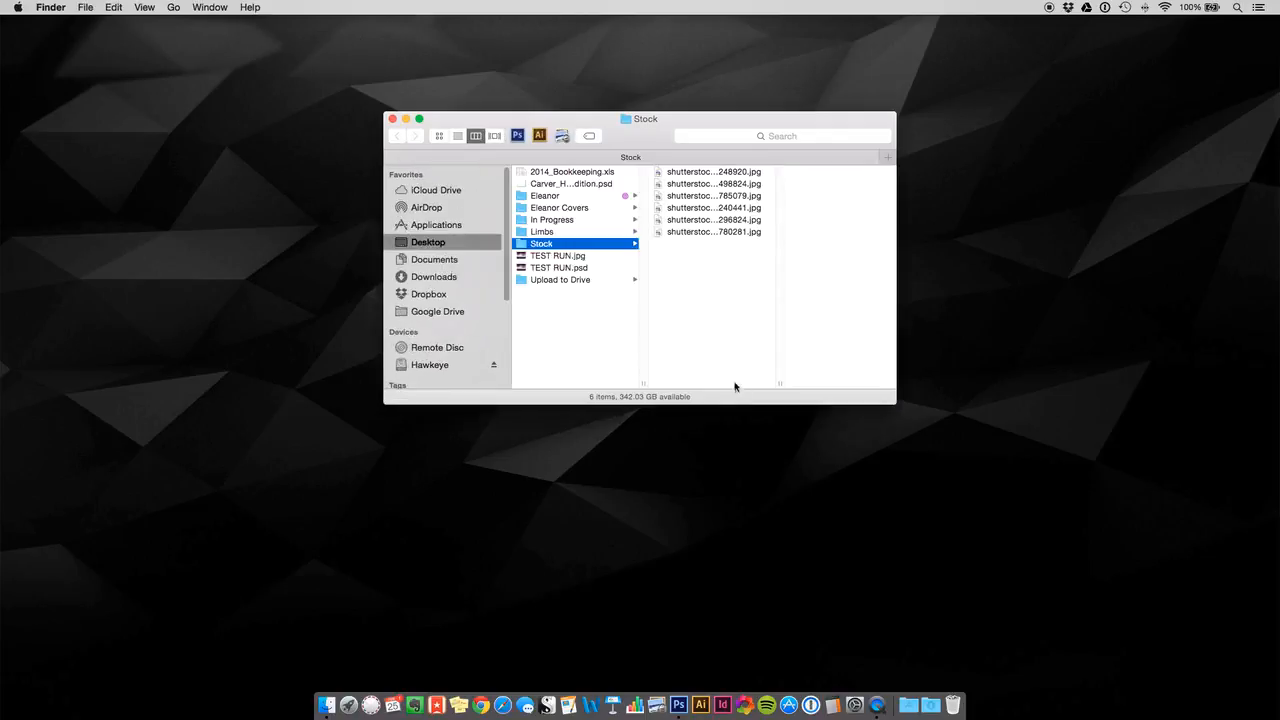
pyautogui.press('Right')
pyautogui.press('space')
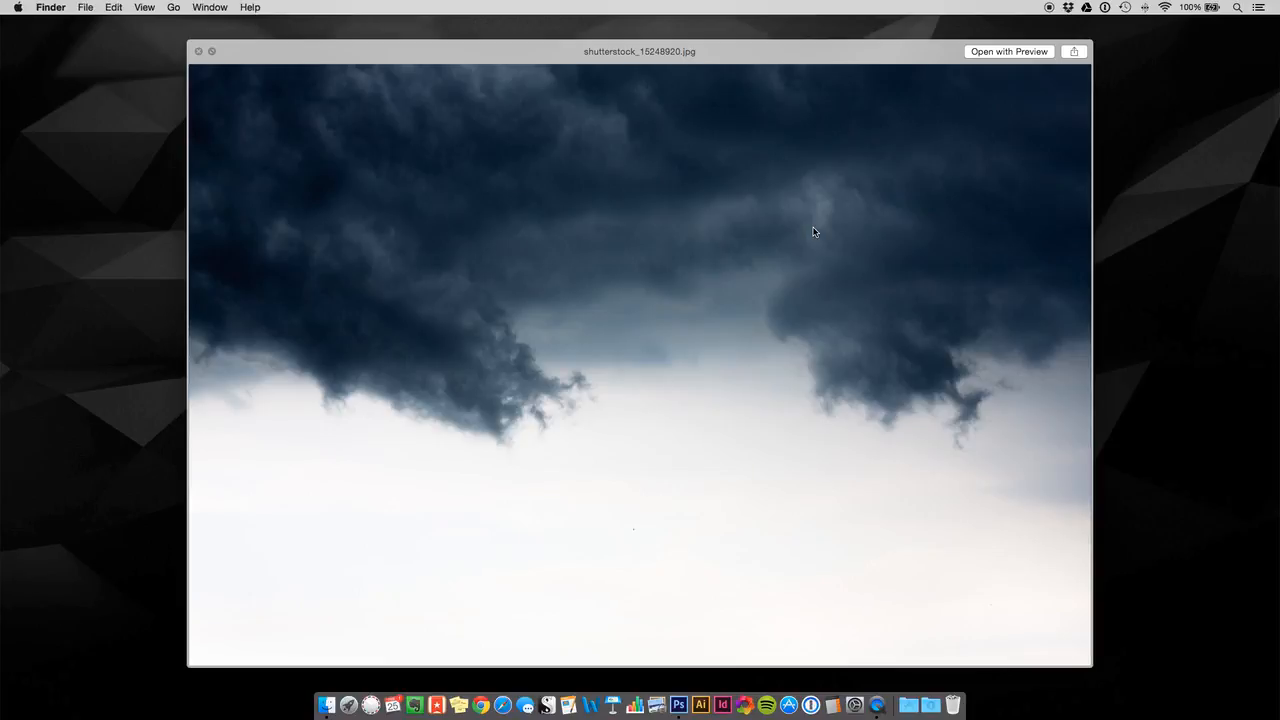
pyautogui.press('Down')
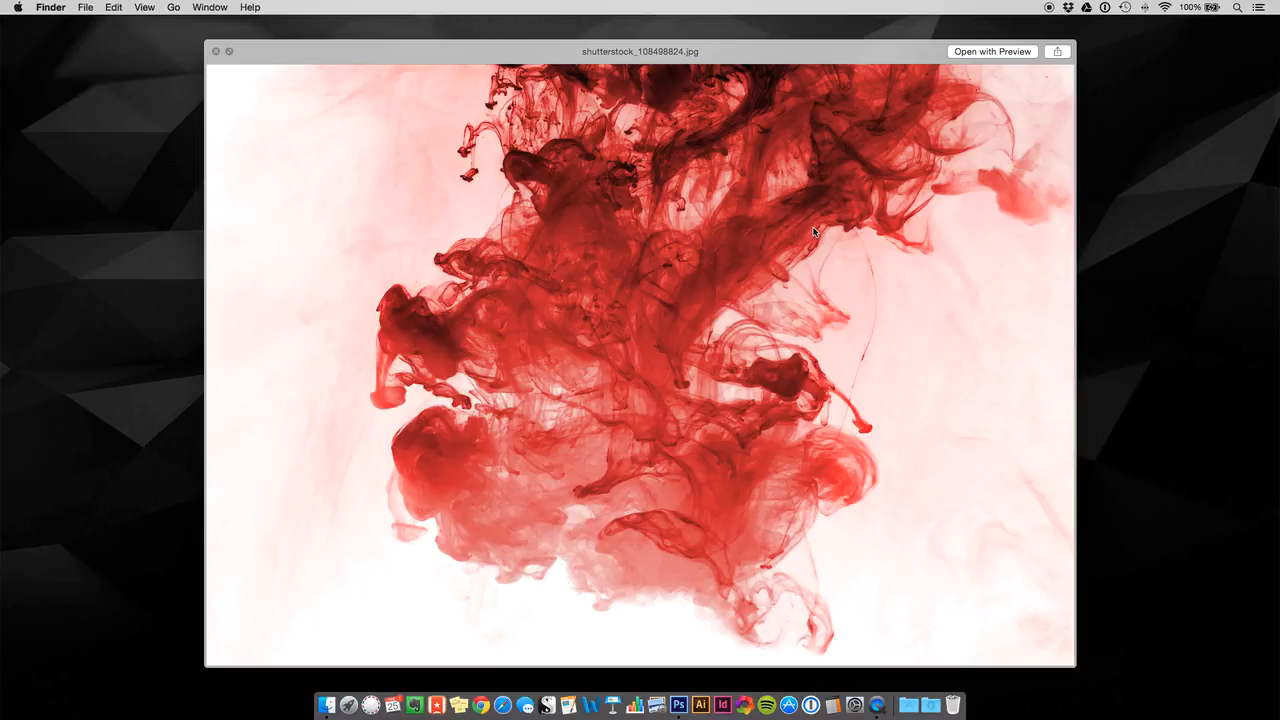
pyautogui.press('Down')
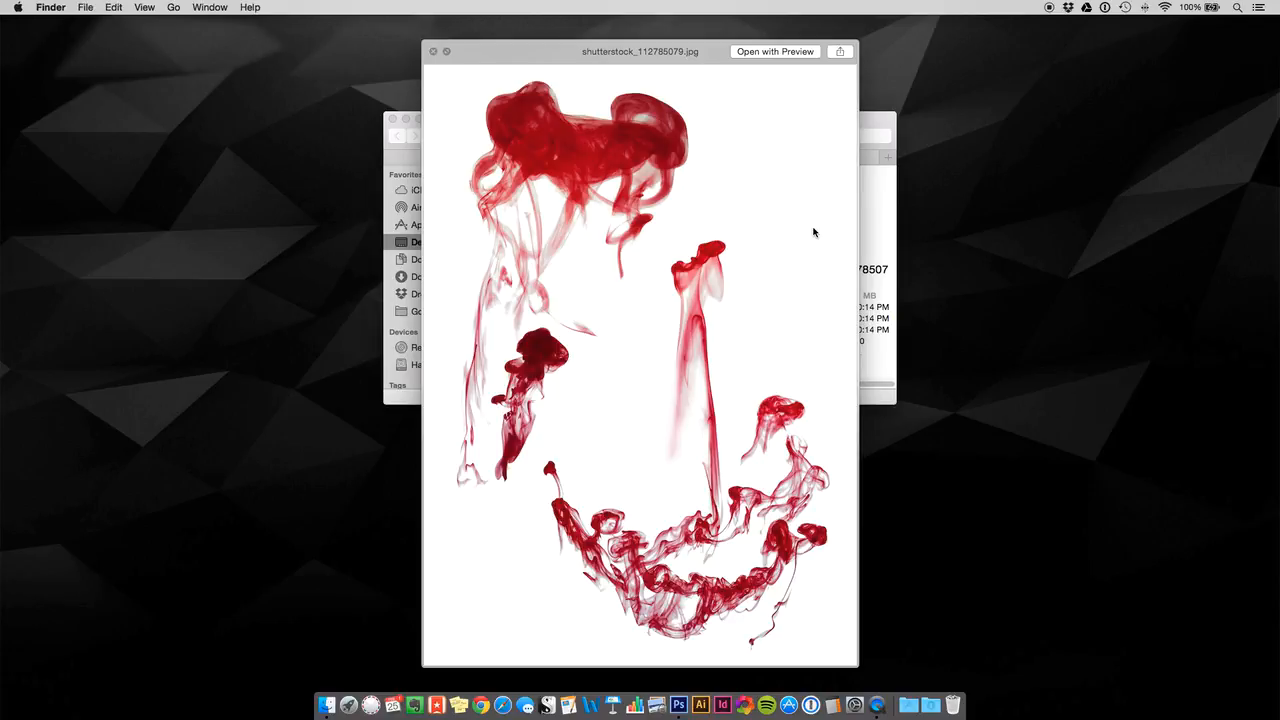
pyautogui.press('Down')
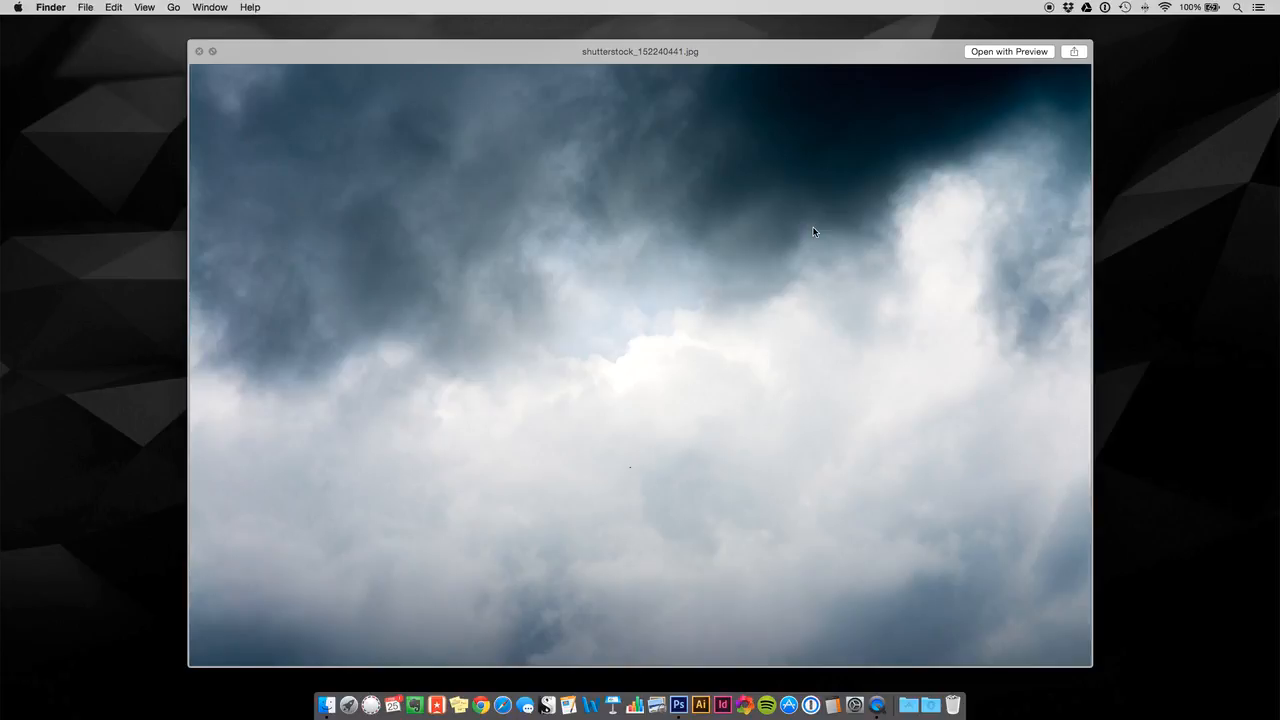
pyautogui.press('Down')
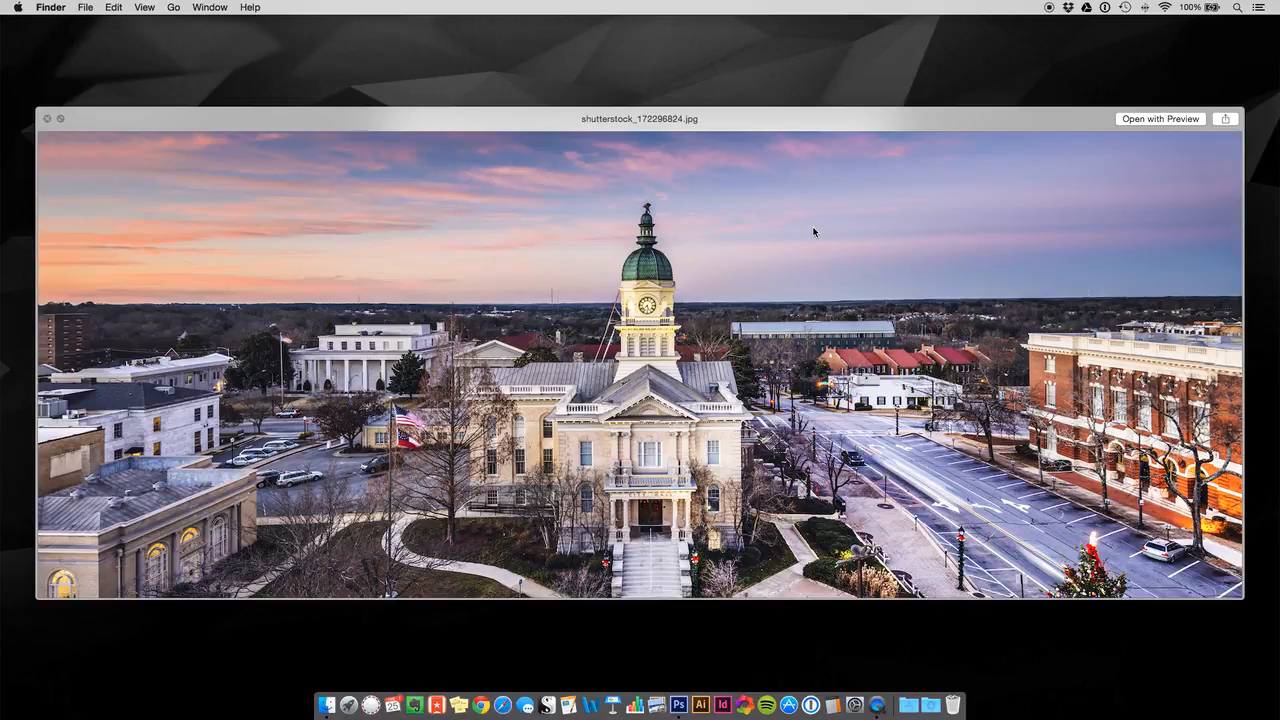
pyautogui.press('Down')
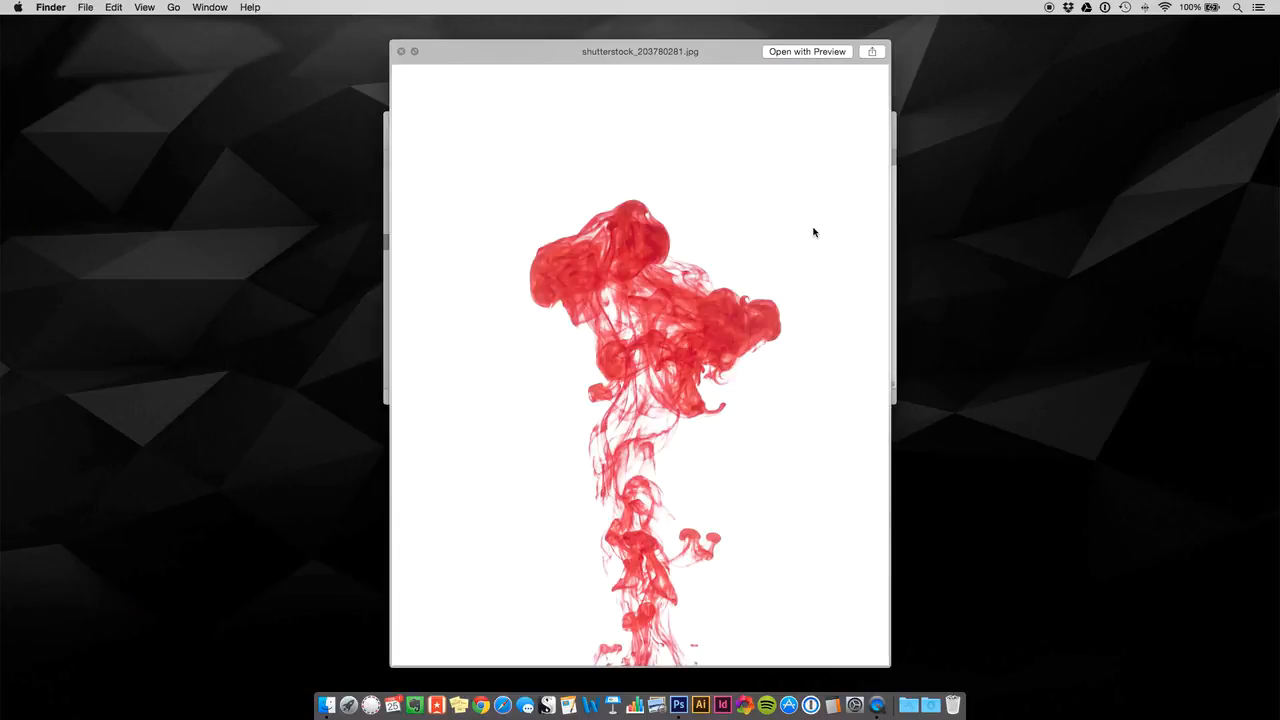
pyautogui.press('space')
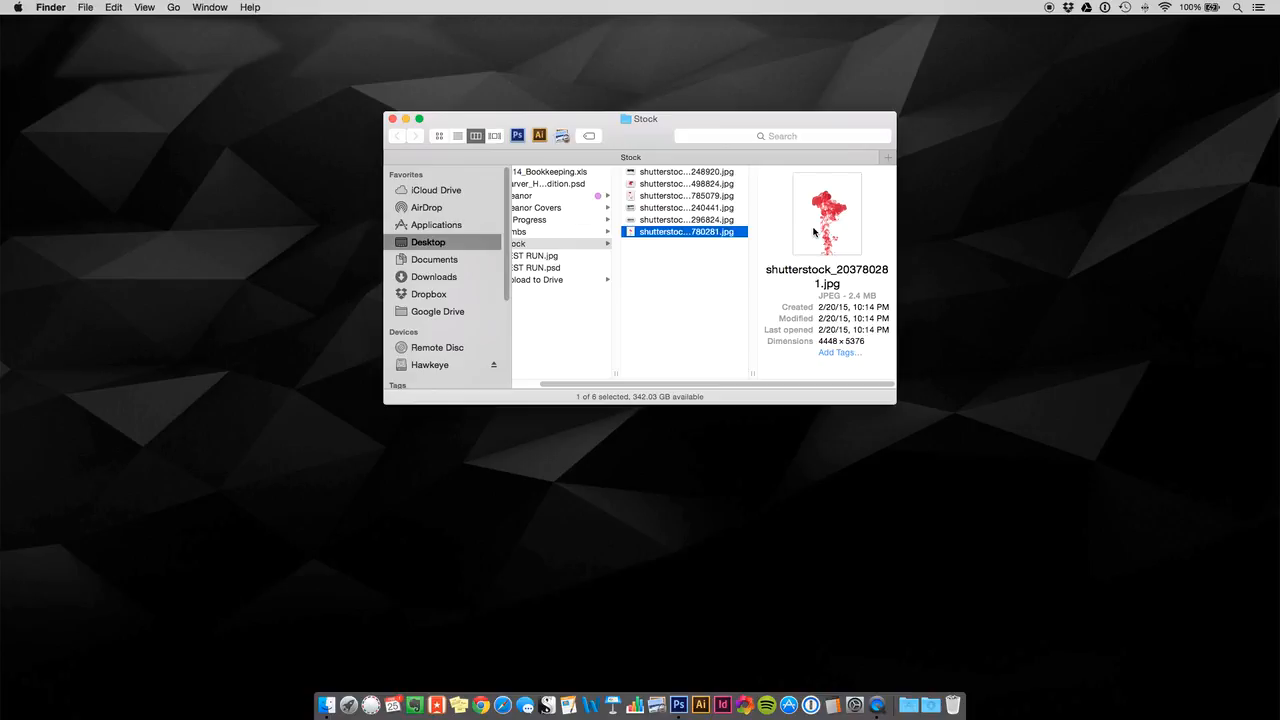
pyautogui.press('super+w')
# Step: Review the composition of the cover in TEST RUN.jpg once more in a quick preview
pyautogui.click(443, 328)
pyautogui.press('space')
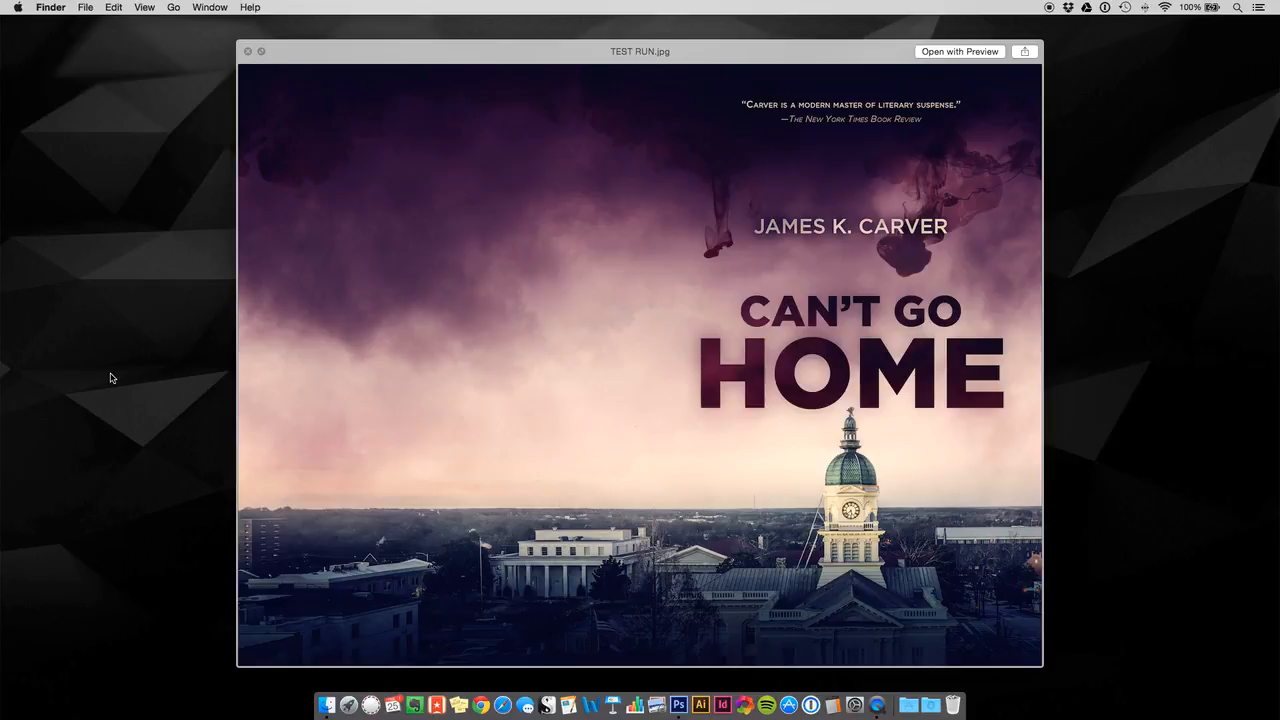
pyautogui.press('space')
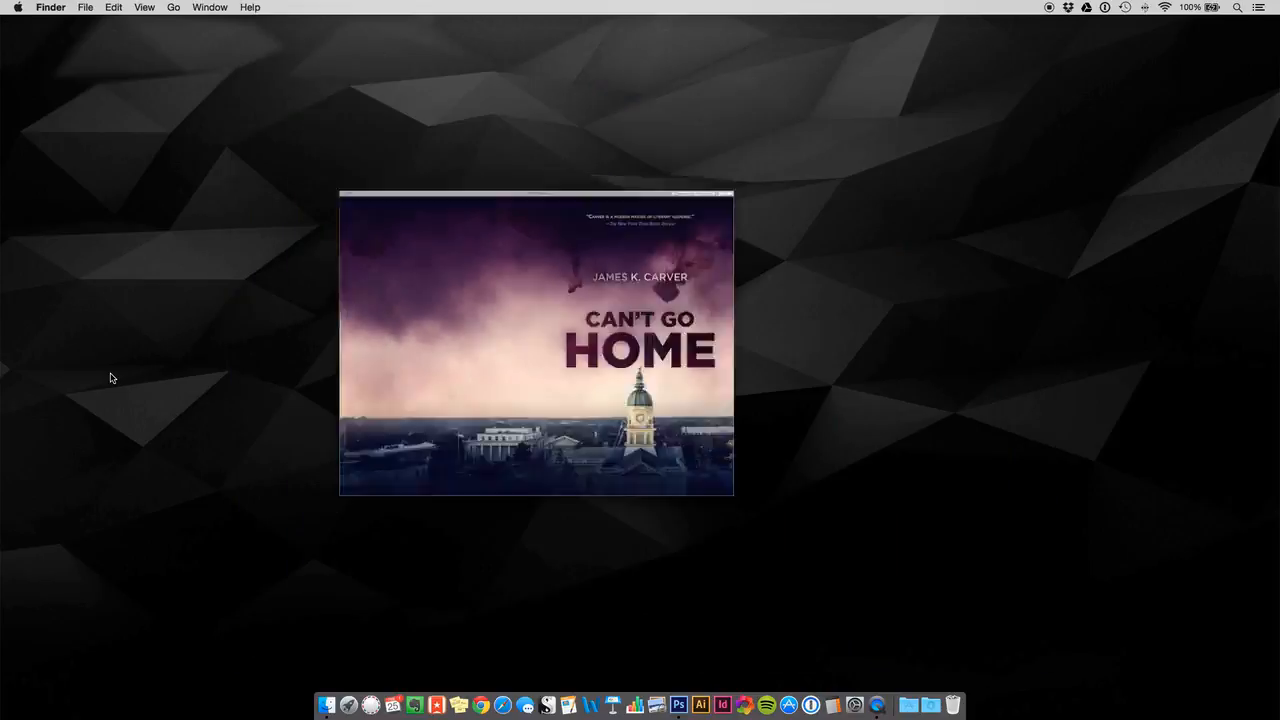
# Step: Open Carver_HOME_PrintEdition.psd in Photoshop and show it in full screen mode with the menu bar, with the whole cover template in view
pyautogui.click(581, 270)
pyautogui.doubleClick(581, 270)
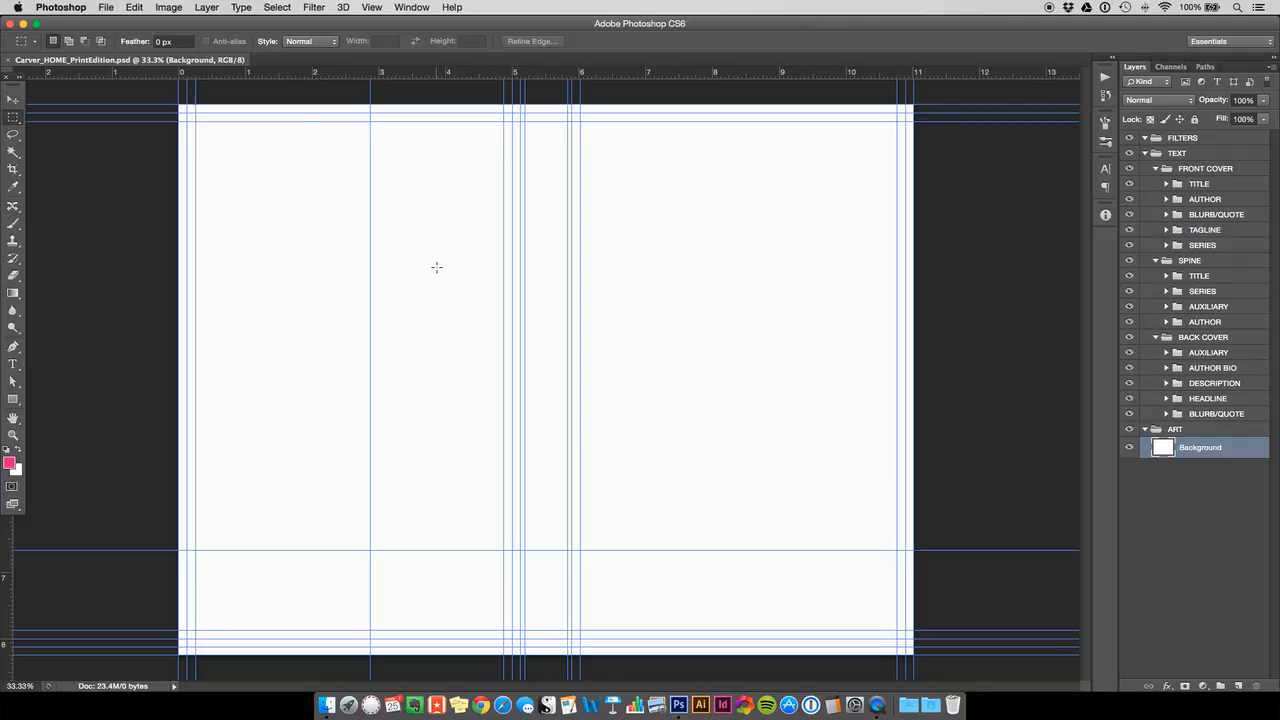
pyautogui.click(13, 100)
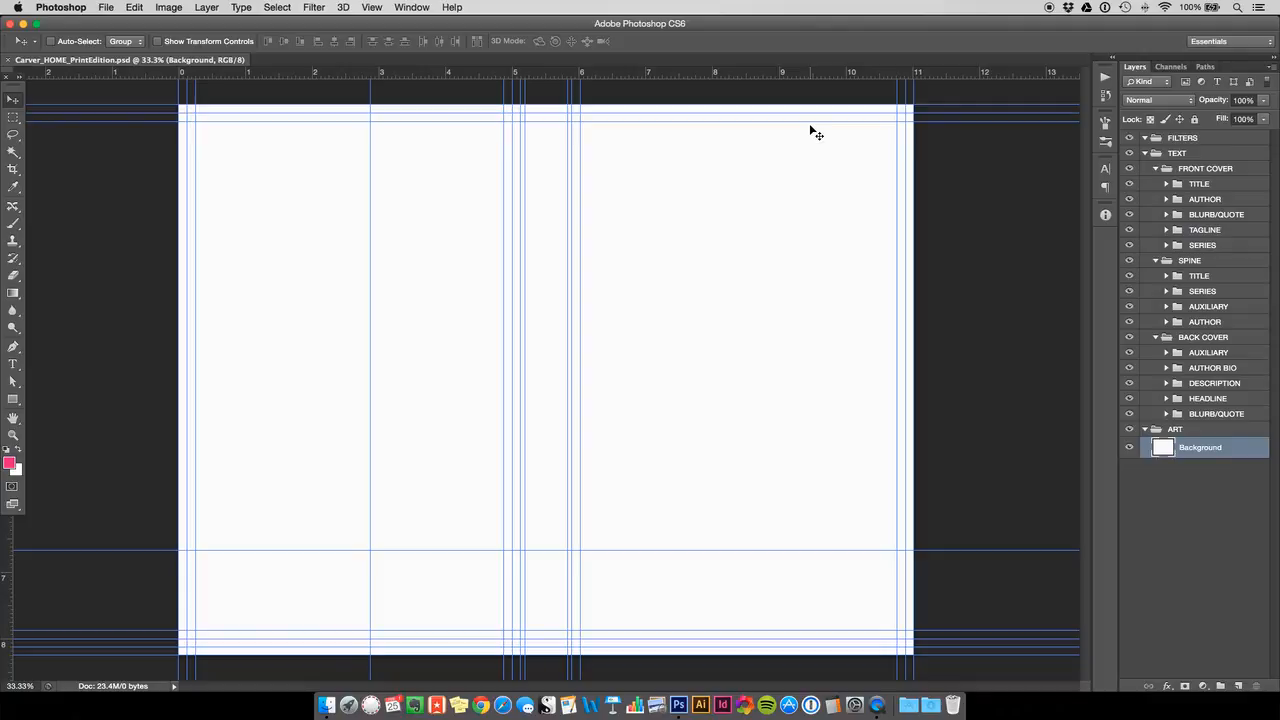
pyautogui.press('f')
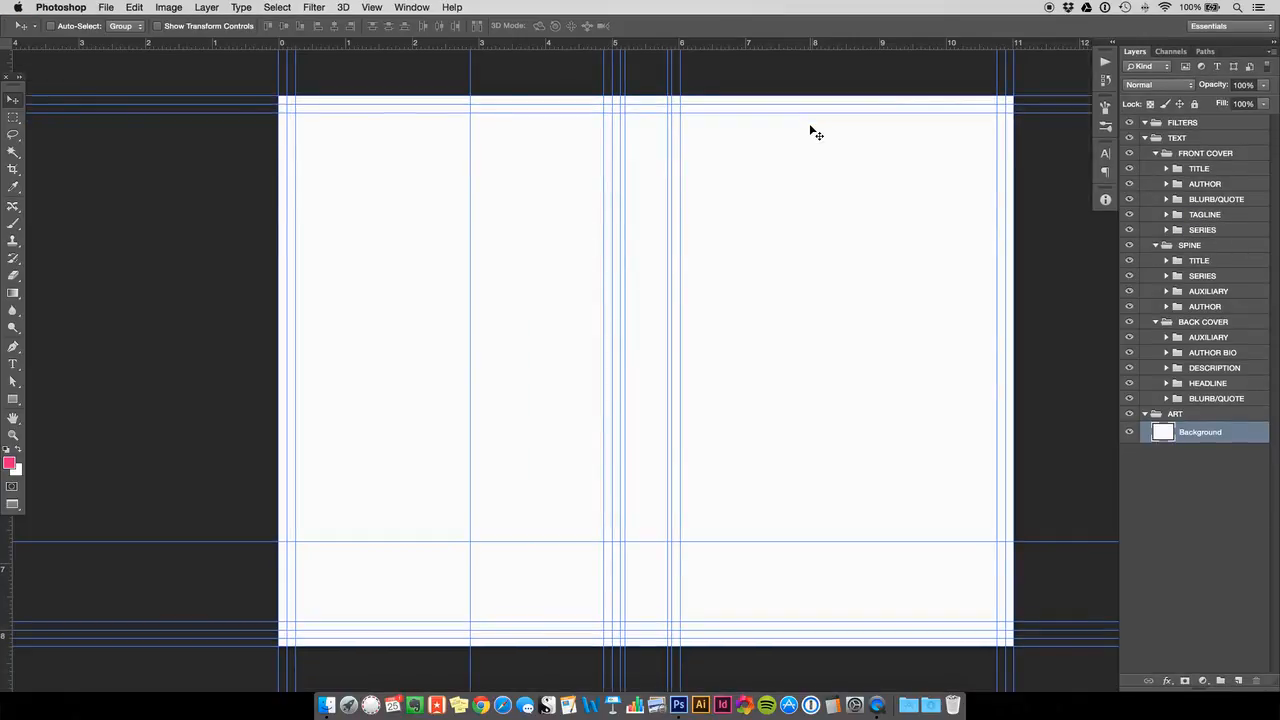
pyautogui.press('h')
pyautogui.moveTo(803, 209); pyautogui.dragTo(718, 224)
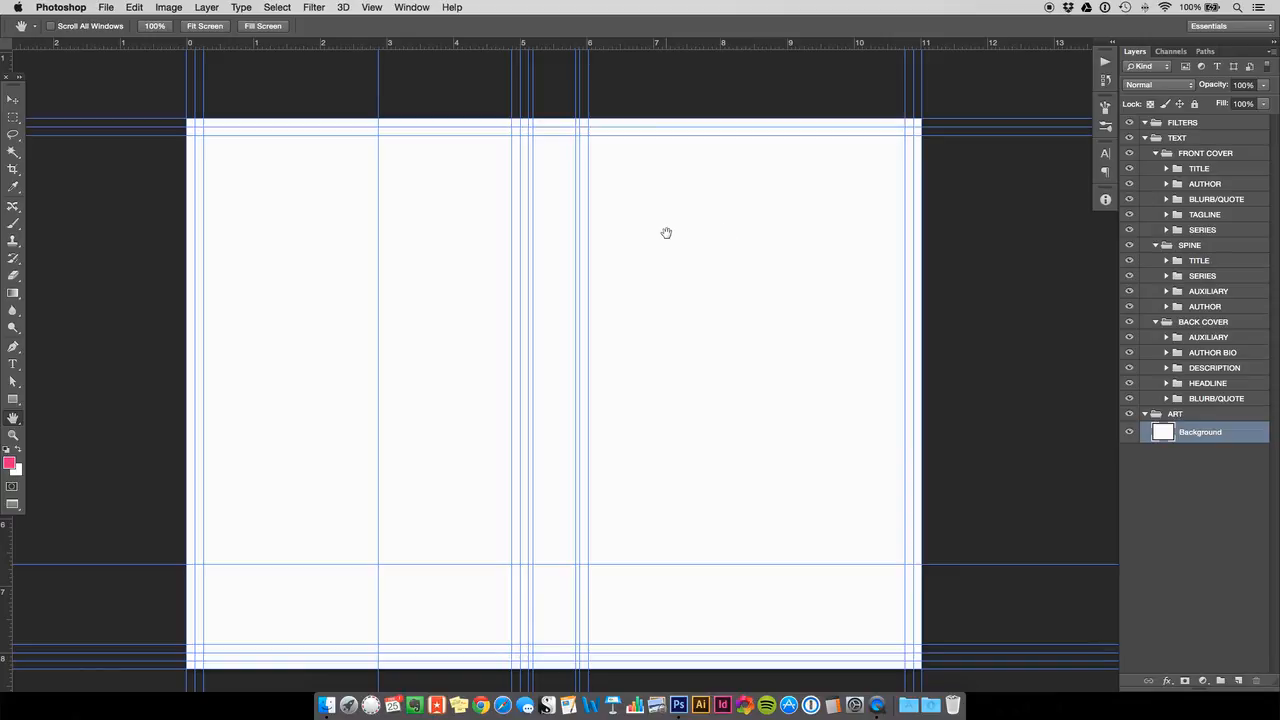
pyautogui.moveTo(625, 238); pyautogui.dragTo(626, 189)
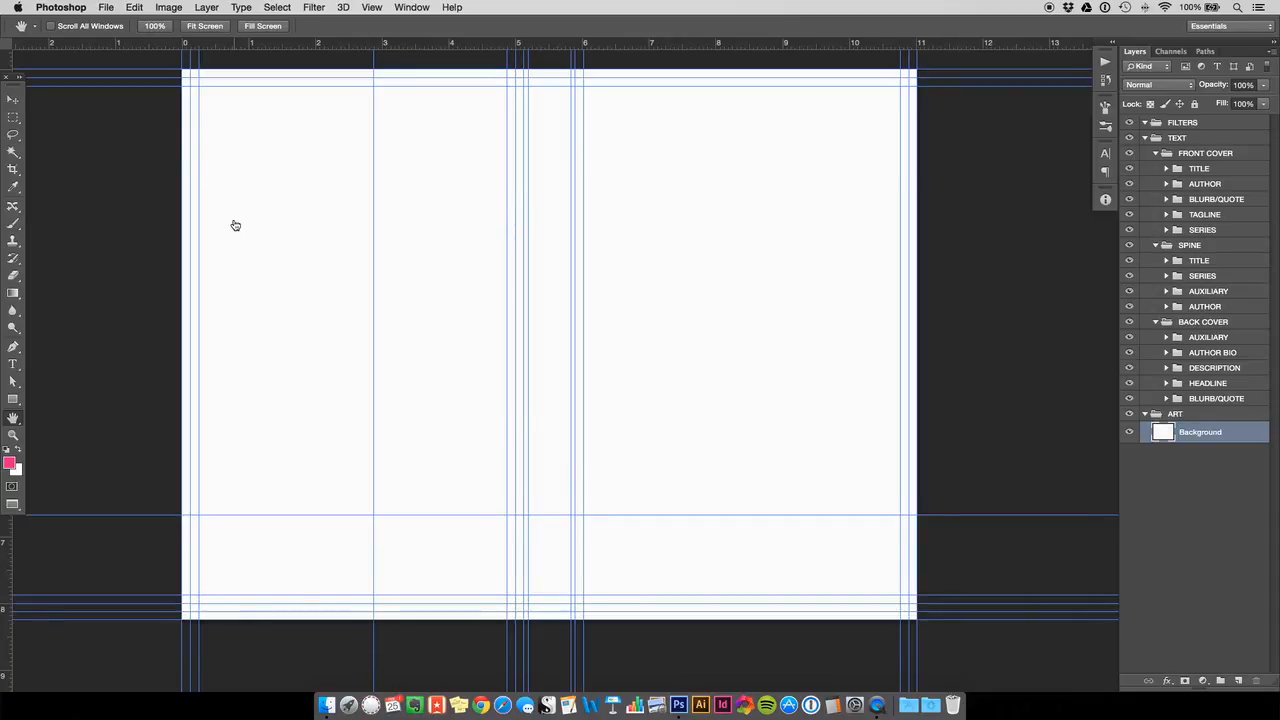
# Step: Switch to Finder and open shutterstock_172296824.jpg from the Stock folder in Photoshop
pyautogui.press('super+Tab')
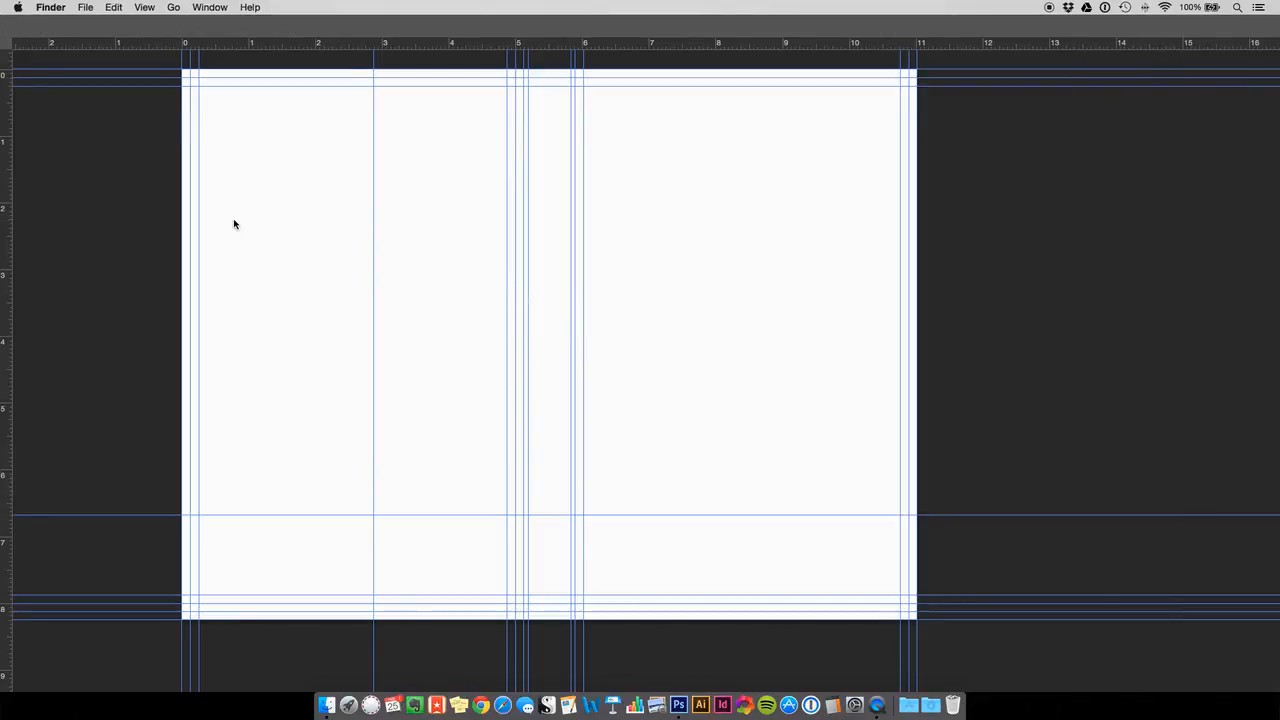
pyautogui.press('super+n')
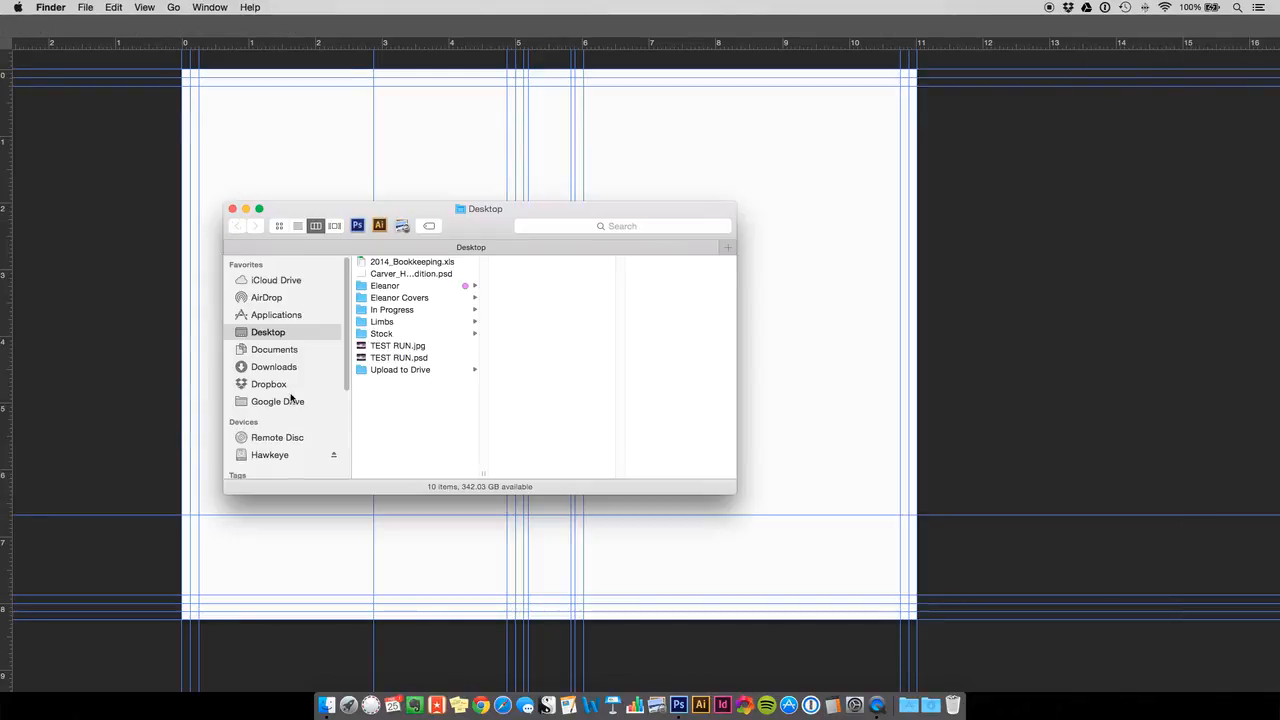
pyautogui.click(410, 334)
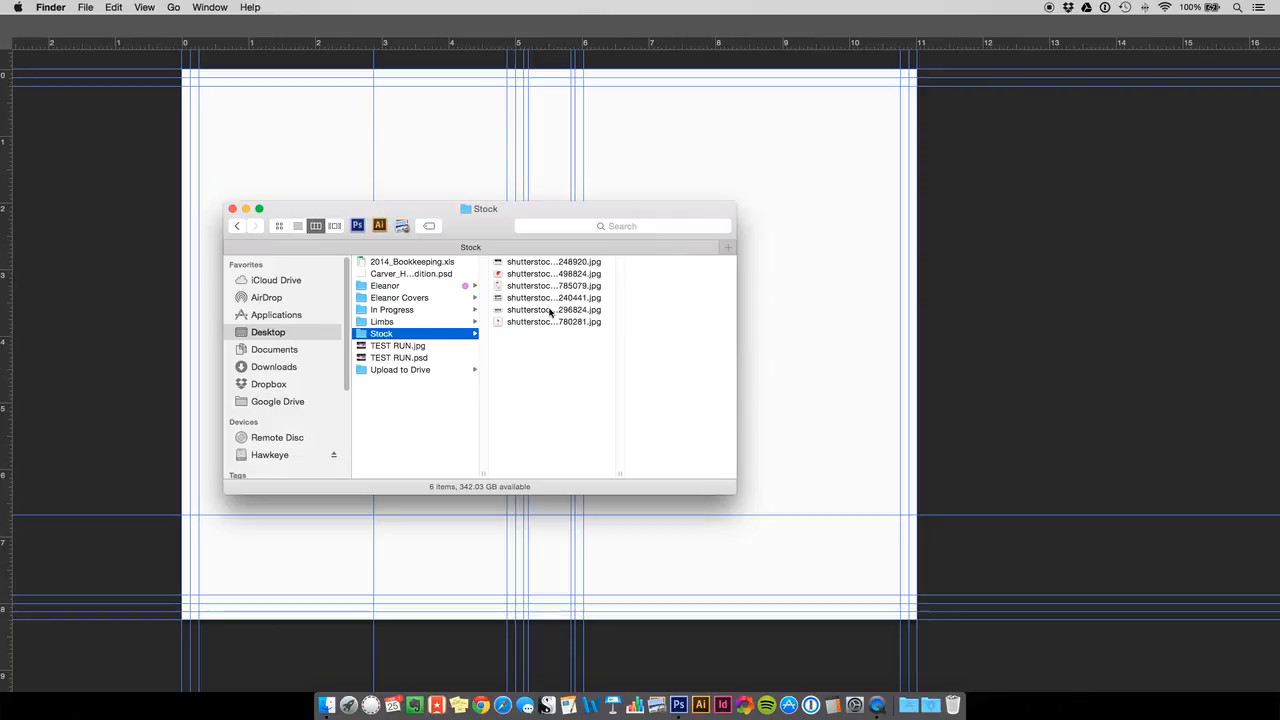
pyautogui.click(527, 310)
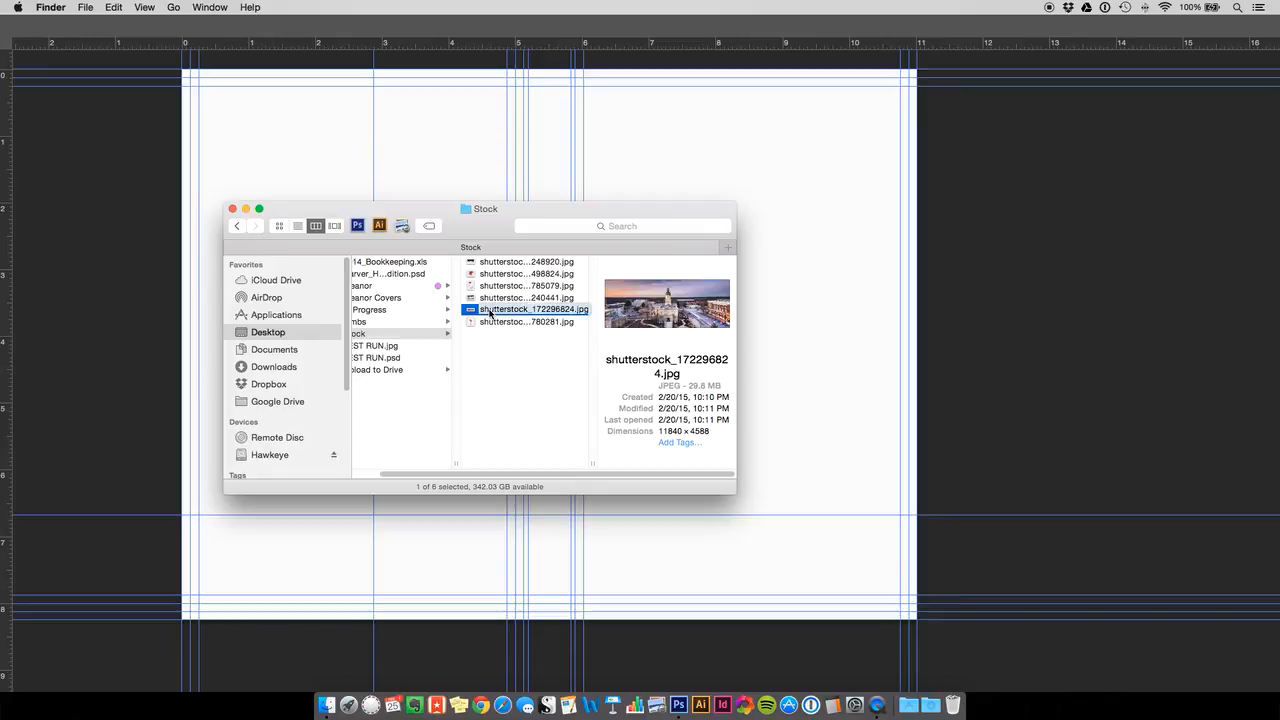
pyautogui.moveTo(490, 313); pyautogui.dragTo(681, 706)
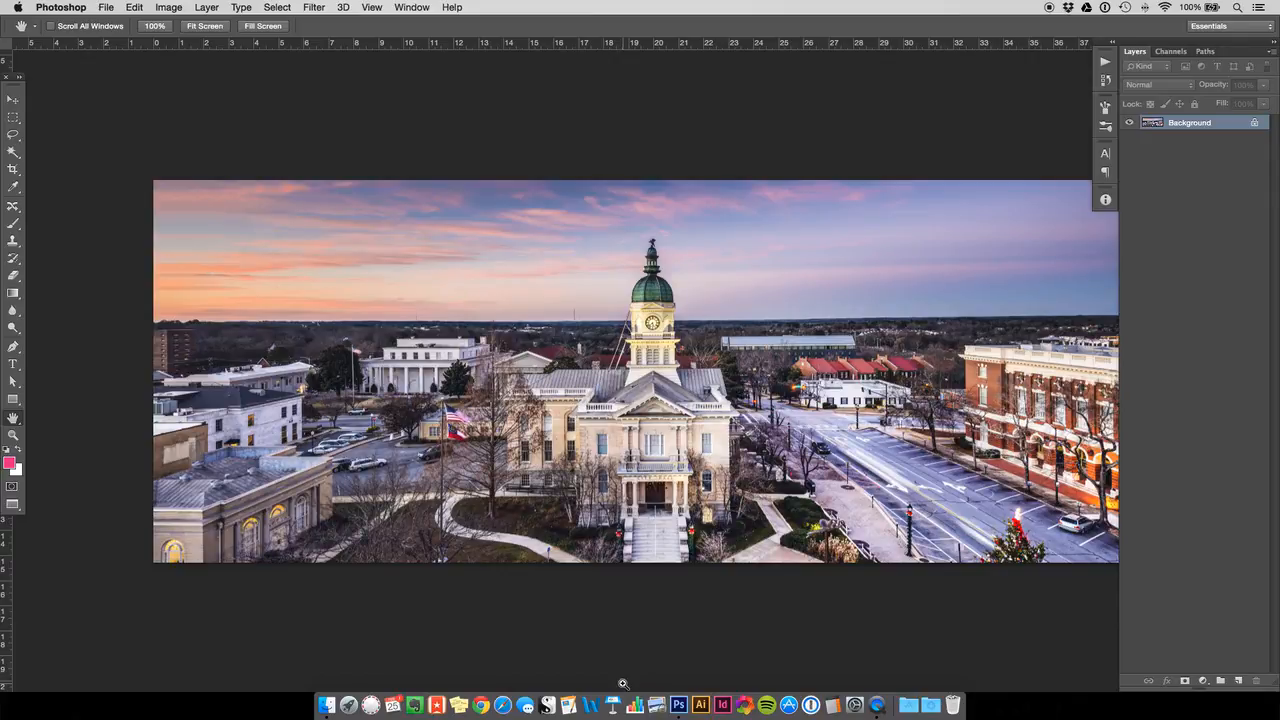
# Step: Copy the entire panorama image into the ART group of the cover template, close the source image, and name the new layer City Panorama
pyautogui.press('super+a')
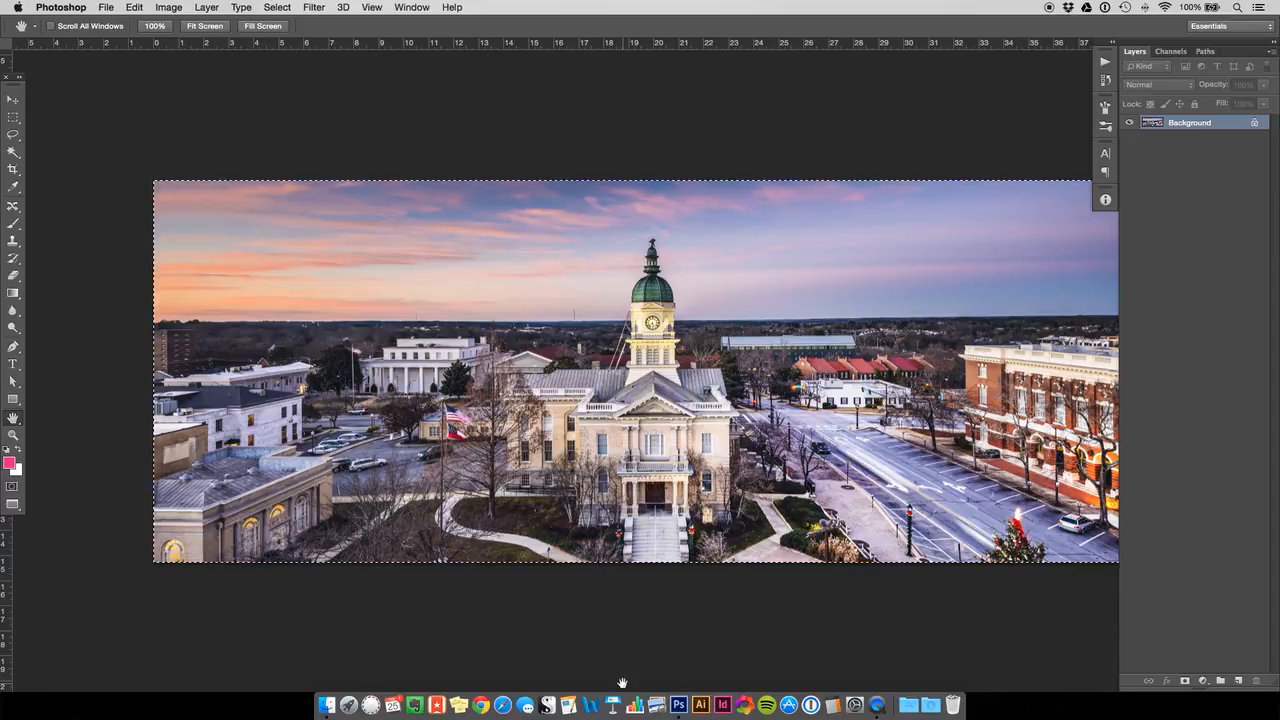
pyautogui.press('super+w')
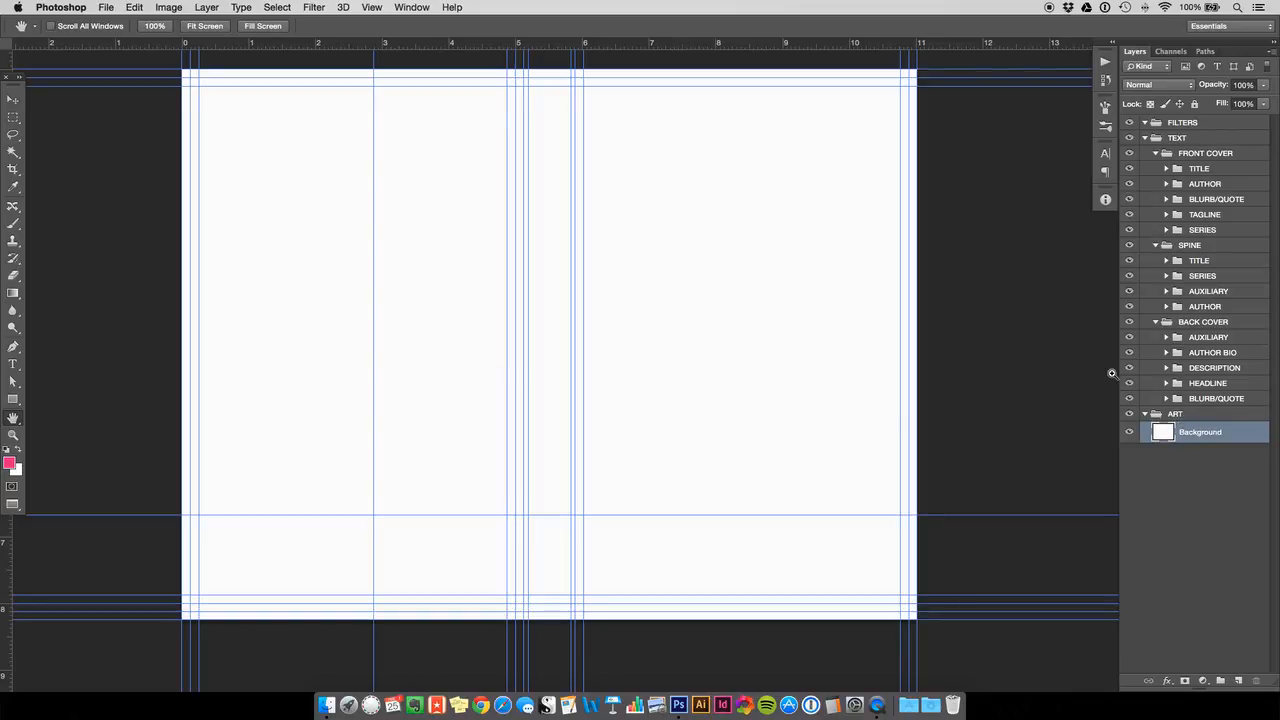
pyautogui.press('super+v')
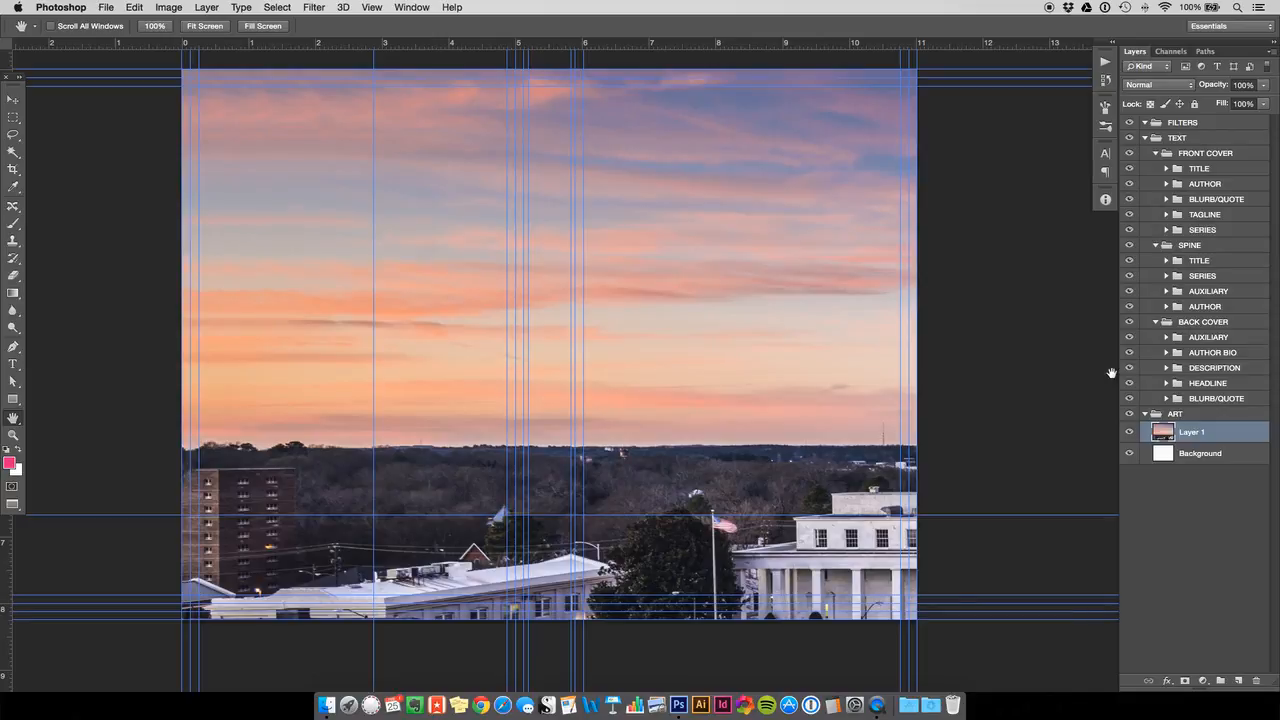
pyautogui.doubleClick(1192, 432)
pyautogui.write('City Panorama')
pyautogui.press('Return')
# Step: Free-transform the City Panorama layer, scaling it proportionally to about 28% so it spans the full width of the cover
pyautogui.press('super+minus')
pyautogui.press('super+minus')
pyautogui.press('super+minus')
pyautogui.press('super+minus')
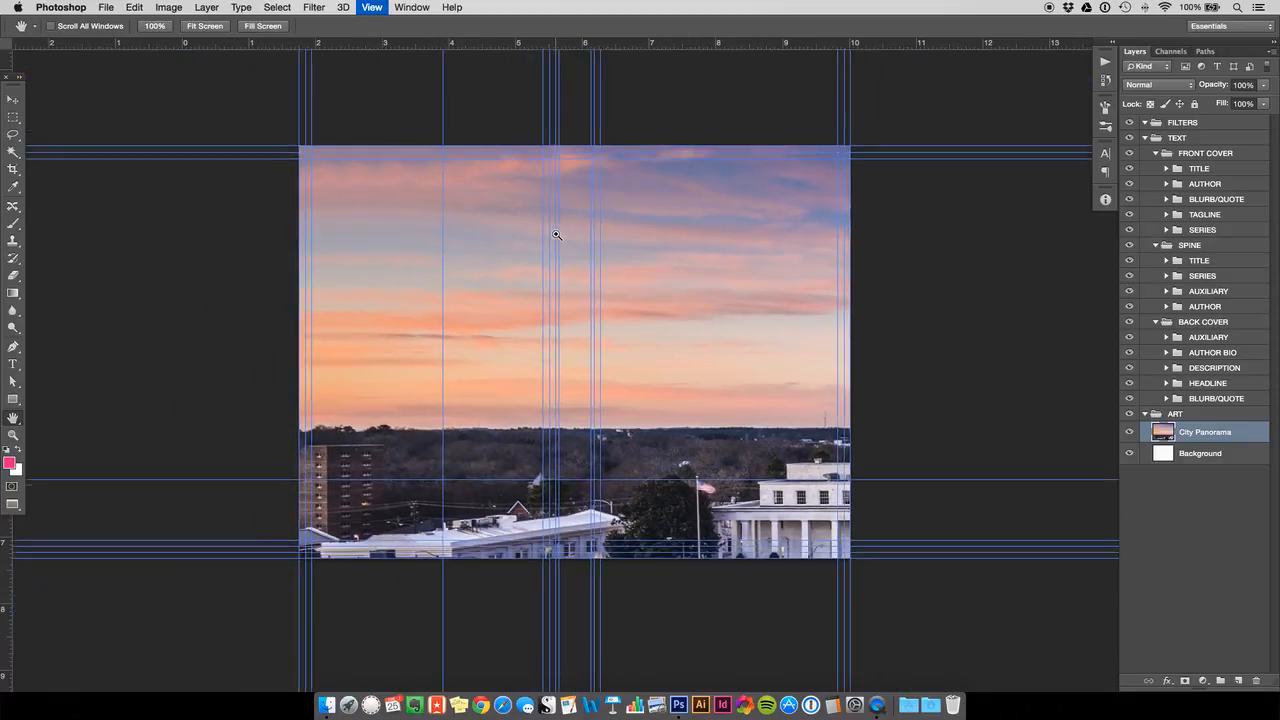
pyautogui.press('super+t')
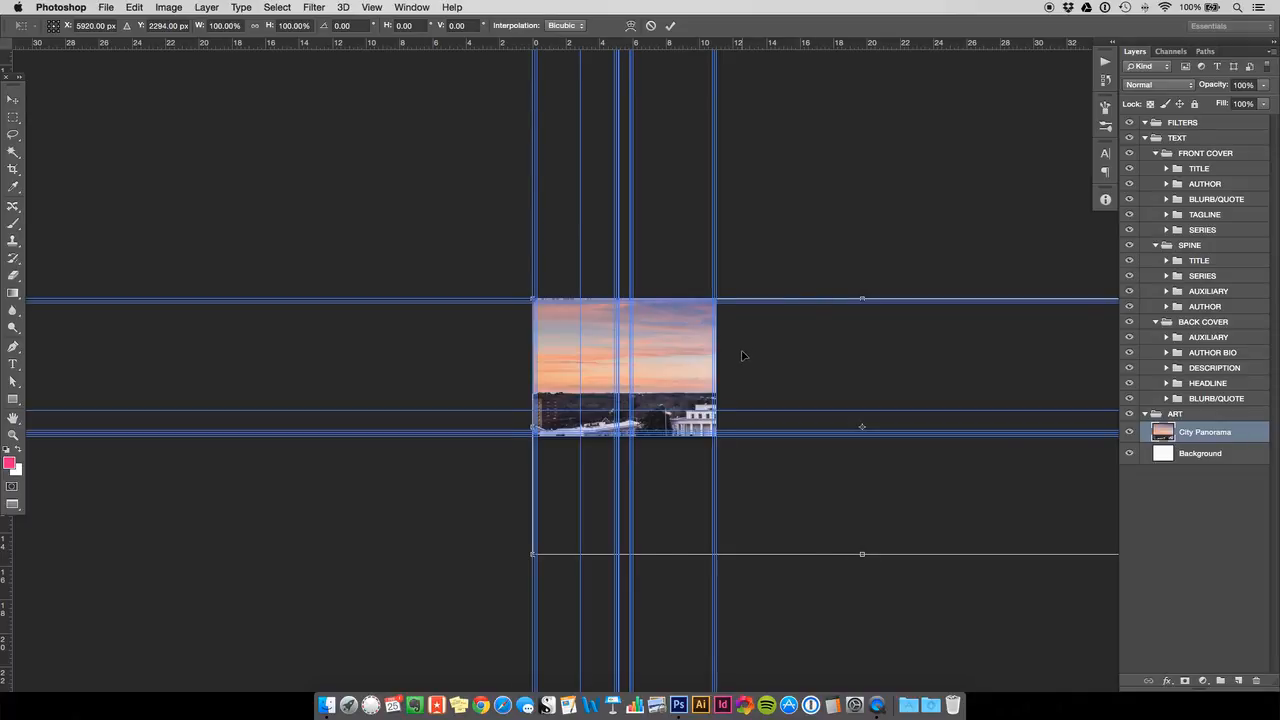
pyautogui.hscroll(5, 742, 355)
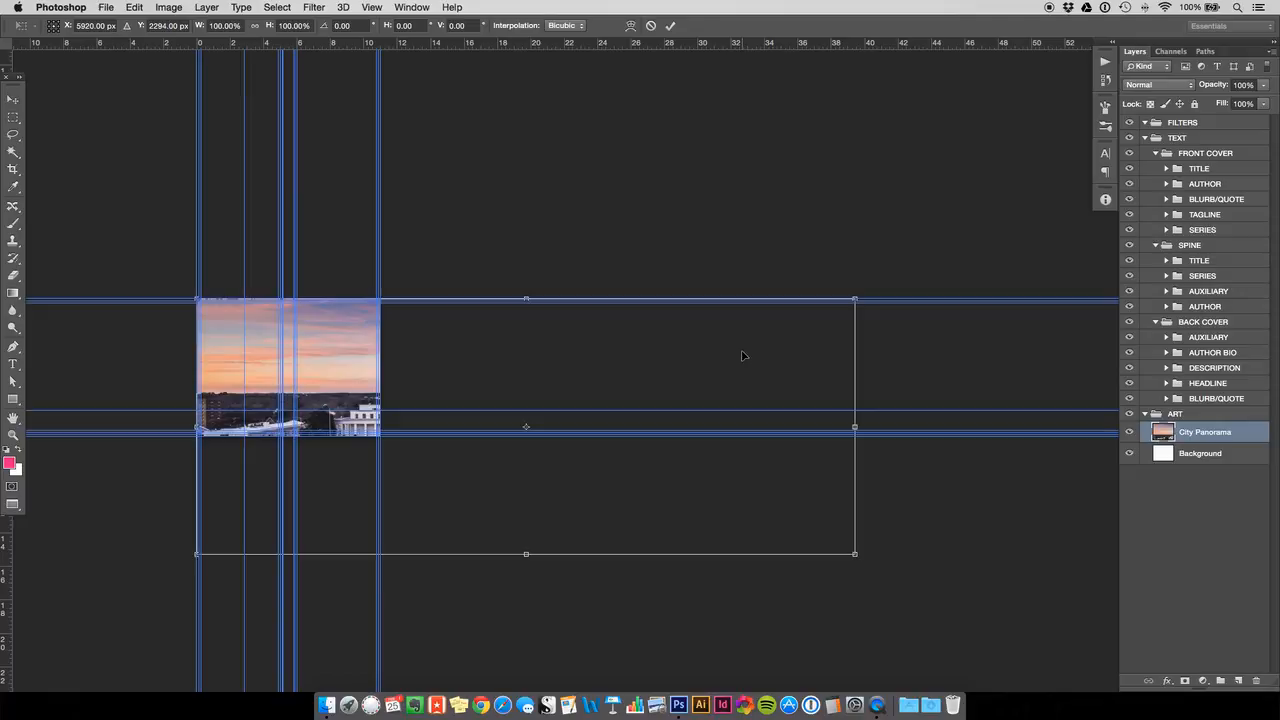
pyautogui.moveTo(855, 553); pyautogui.dragTo(366, 409)
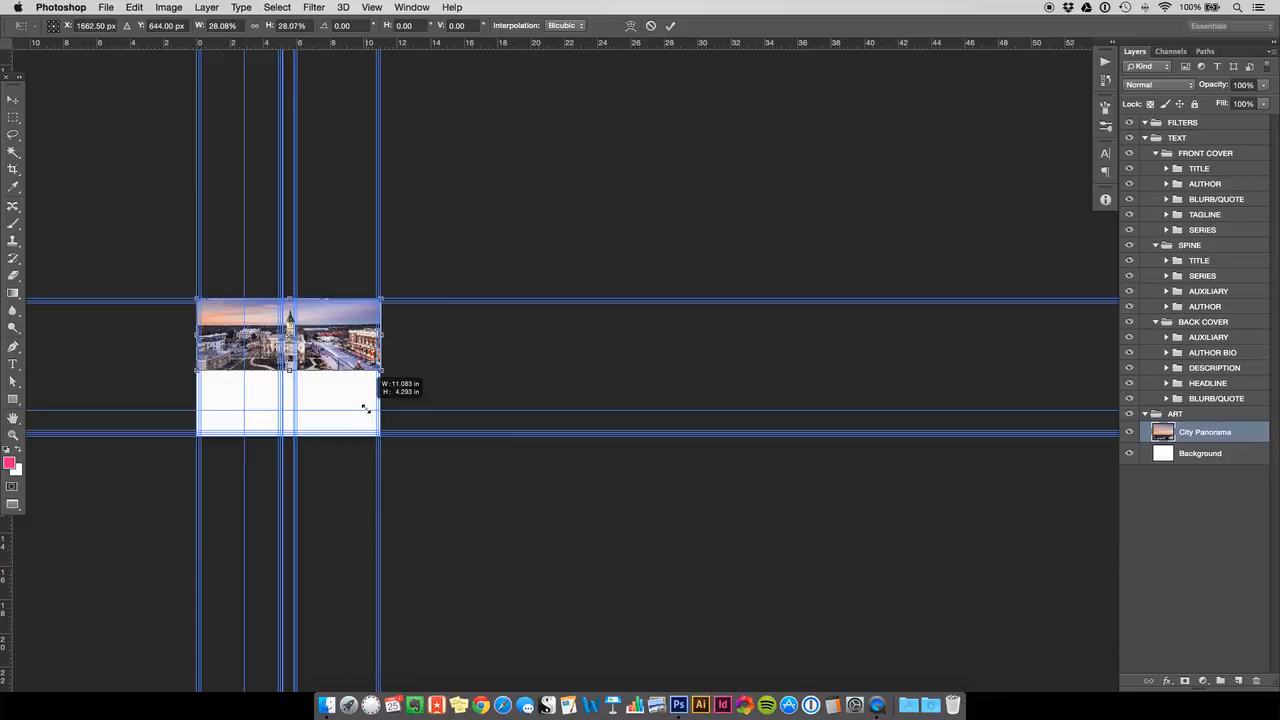
pyautogui.moveTo(366, 409); pyautogui.dragTo(366, 409)
# Step: Move the scaled panorama straight down to the lower edge of the cover canvas
pyautogui.press('super+equal')
pyautogui.press('super+equal')
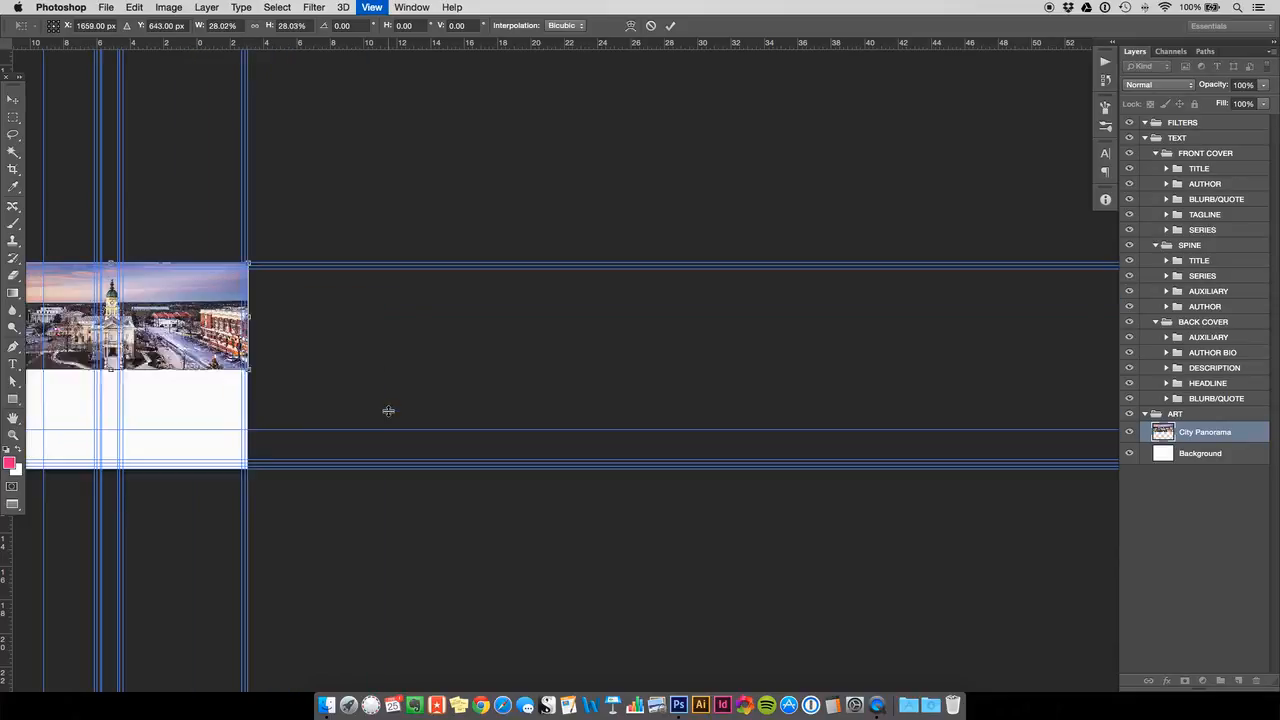
pyautogui.hscroll(-15, 388, 410)
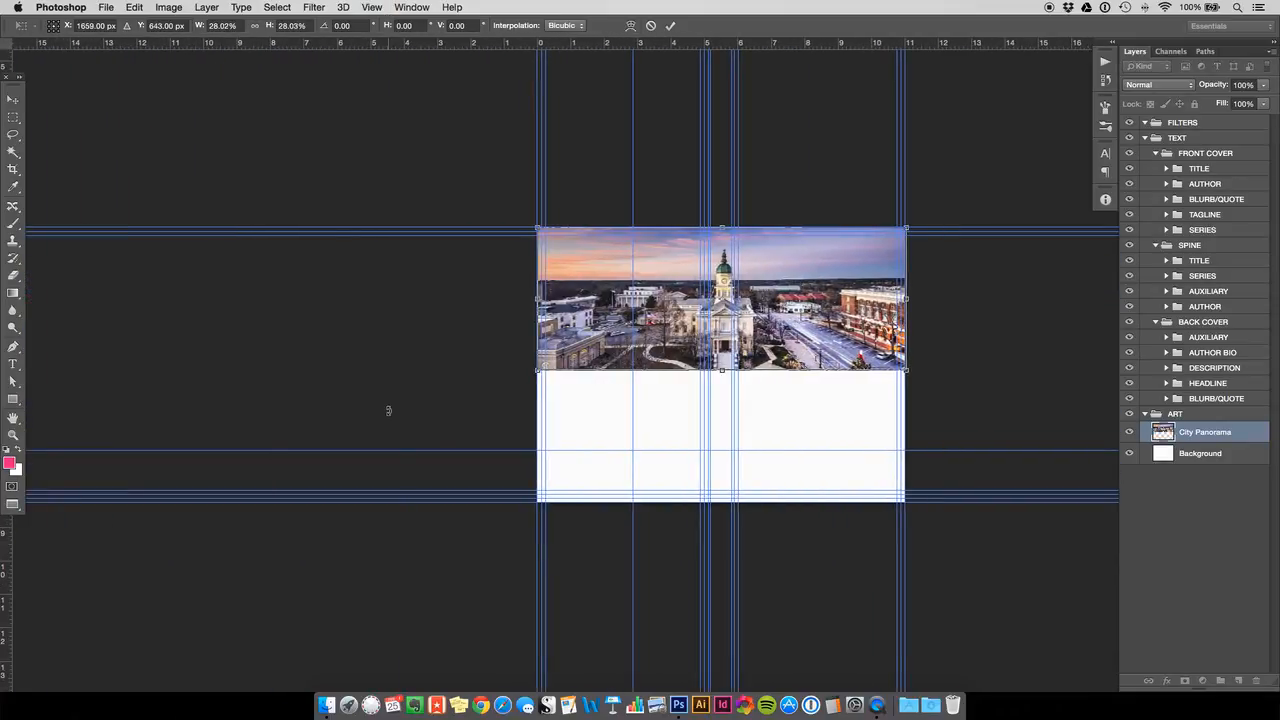
pyautogui.hscroll(4, 388, 410)
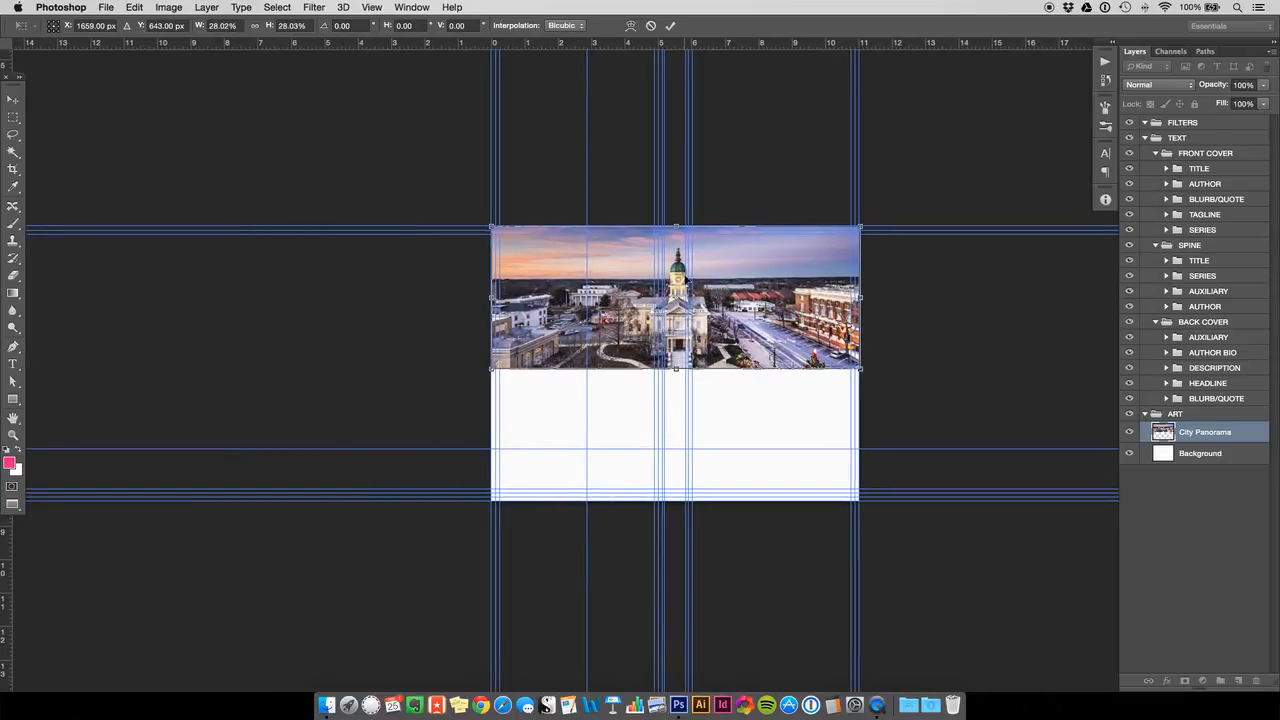
pyautogui.moveTo(718, 285); pyautogui.dragTo(768, 404)
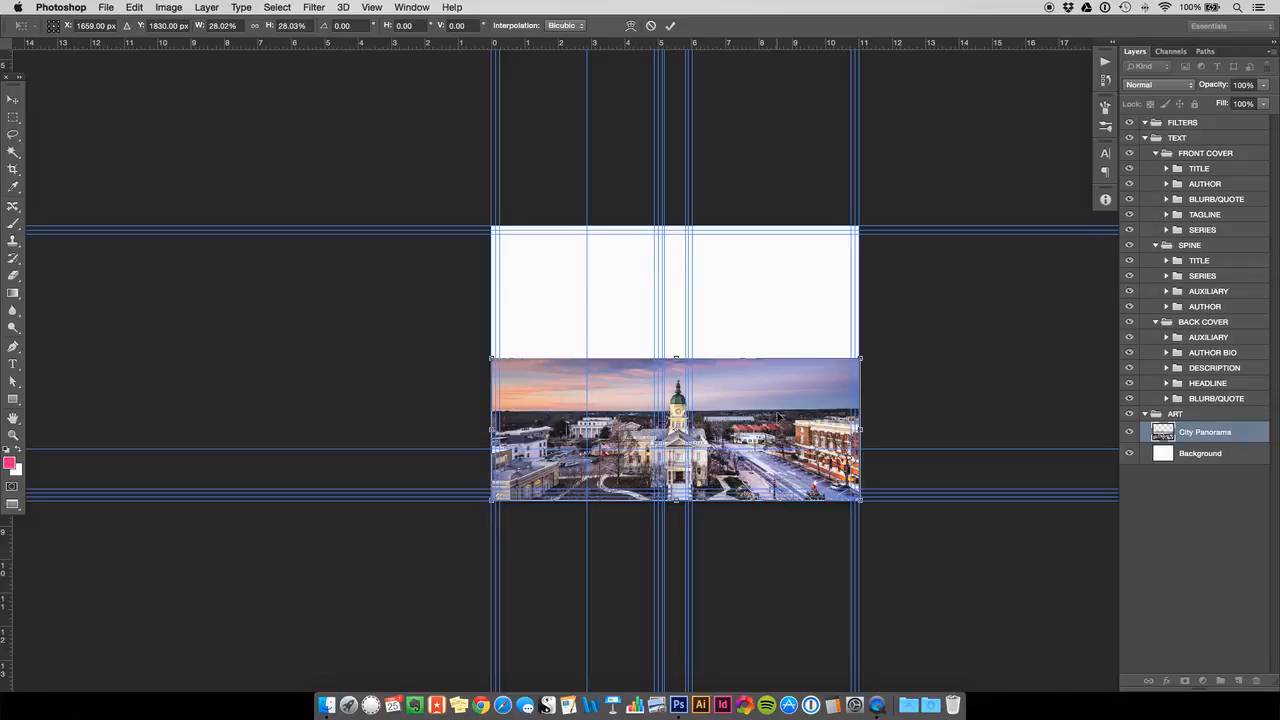
# Step: Nudge the City Panorama slightly left and down so it overlaps the lower-left corner of the cover canvas
pyautogui.press('Left')
pyautogui.press('Left')
pyautogui.press('Left')
pyautogui.press('Down')
pyautogui.press('Down')
pyautogui.press('Down')
pyautogui.press('Down')
# Step: Scale the panorama proportionally from its lower-left corner to about 42%, nudge it slightly left, and apply the transform
pyautogui.moveTo(860, 359); pyautogui.dragTo(1039, 280)
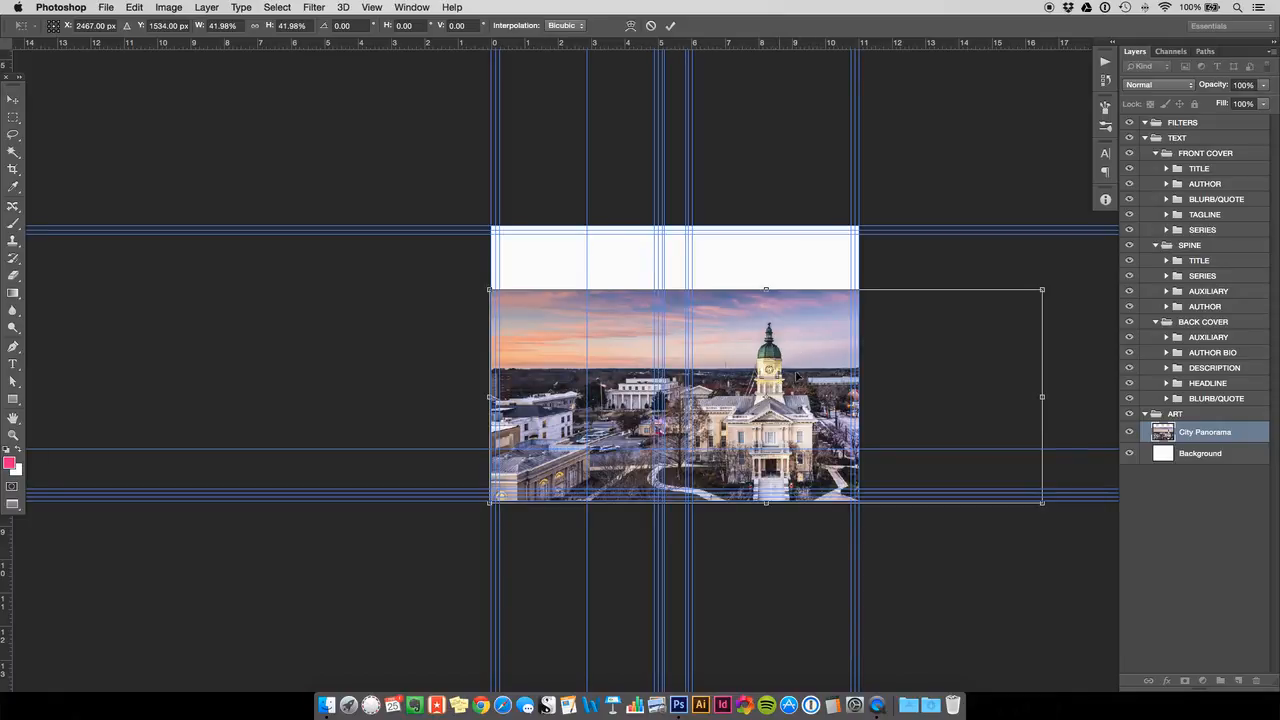
pyautogui.press('Left')
pyautogui.press('Left')
pyautogui.press('Right')
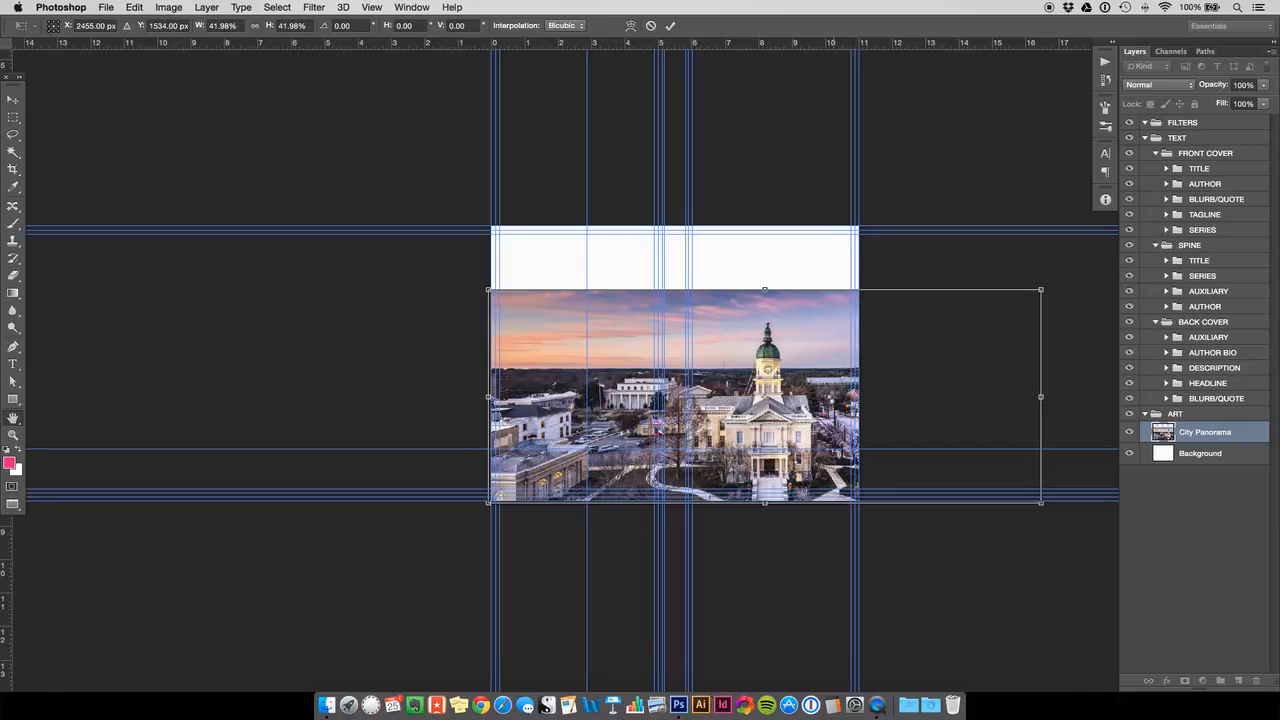
pyautogui.press('Return')
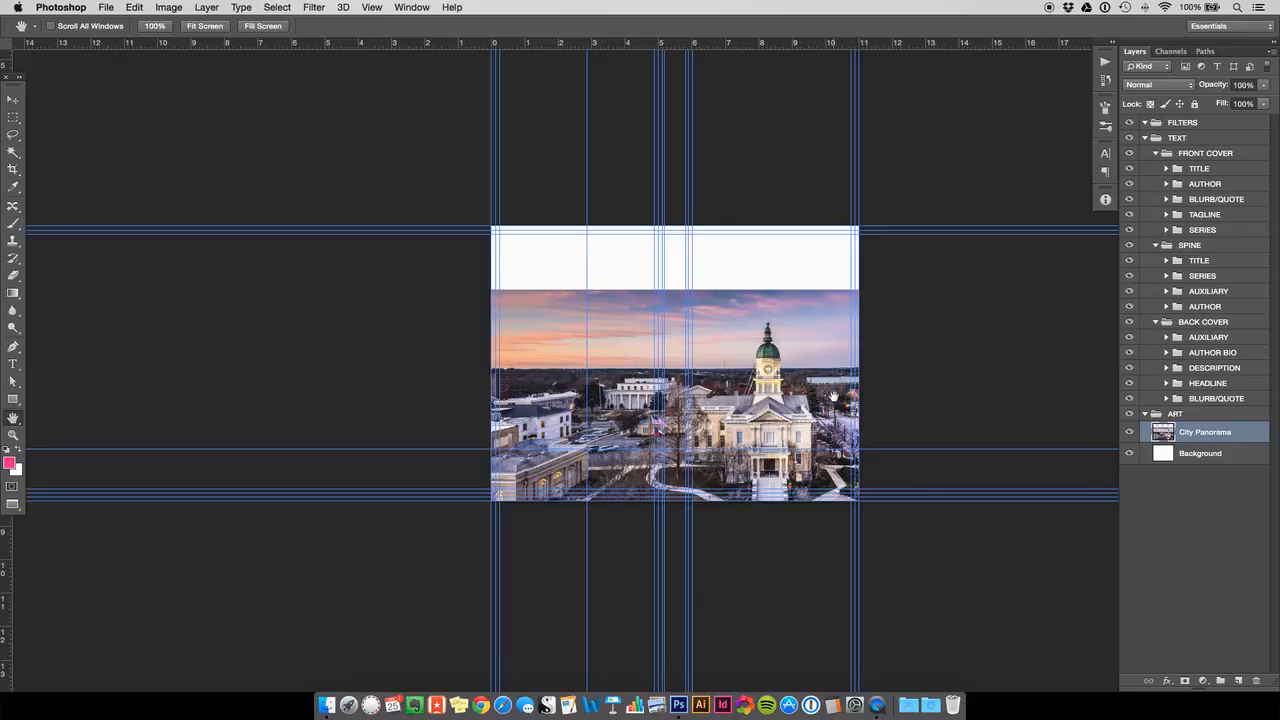
pyautogui.press('super+t')
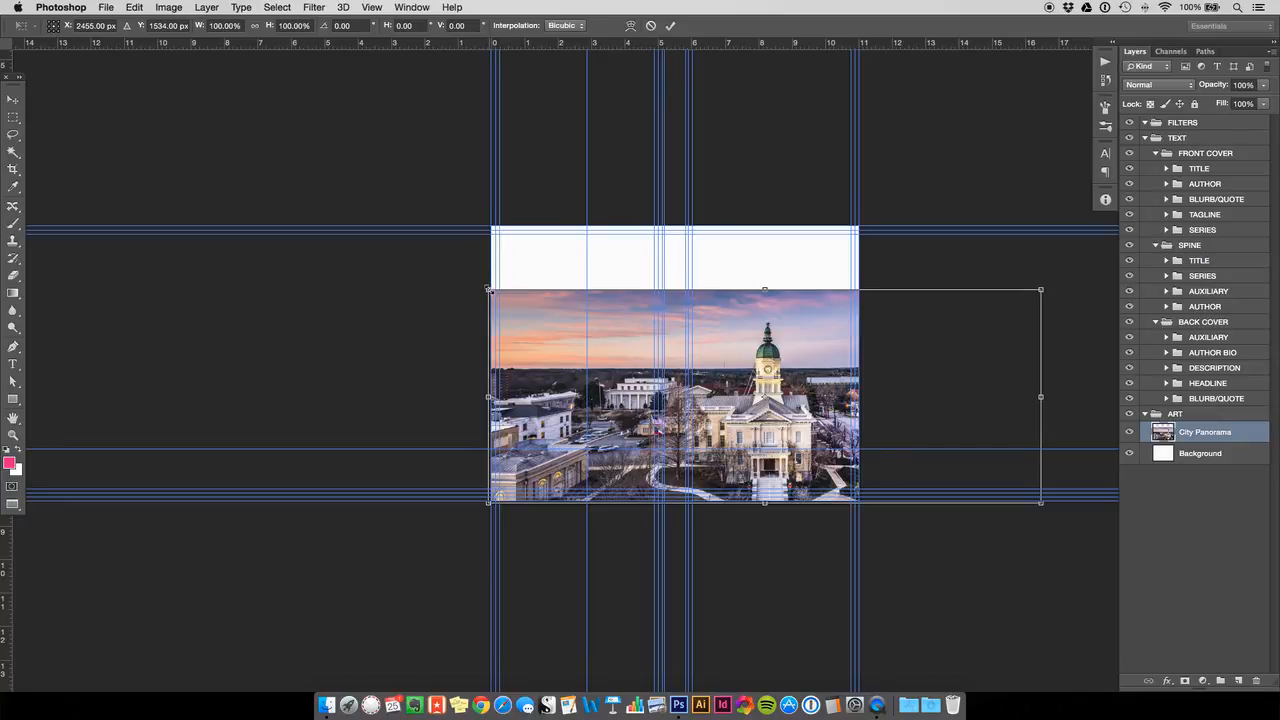
pyautogui.moveTo(485, 288); pyautogui.dragTo(471, 264)
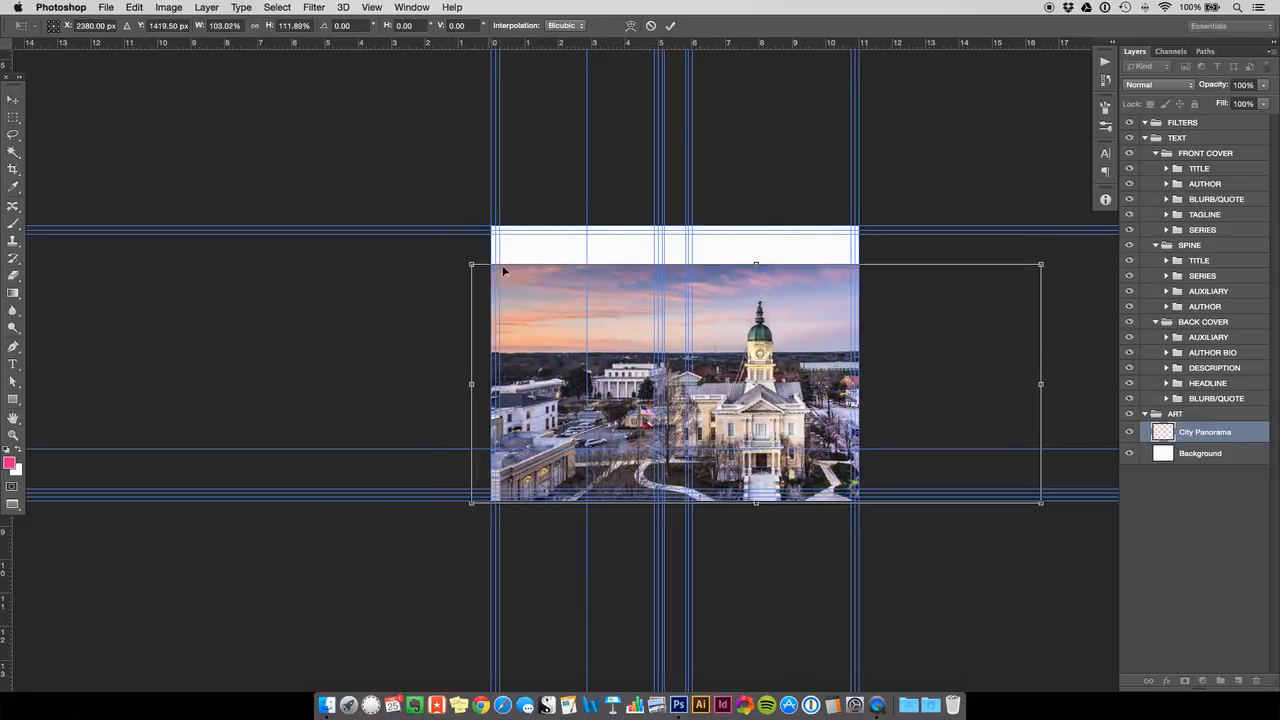
pyautogui.press('Escape')
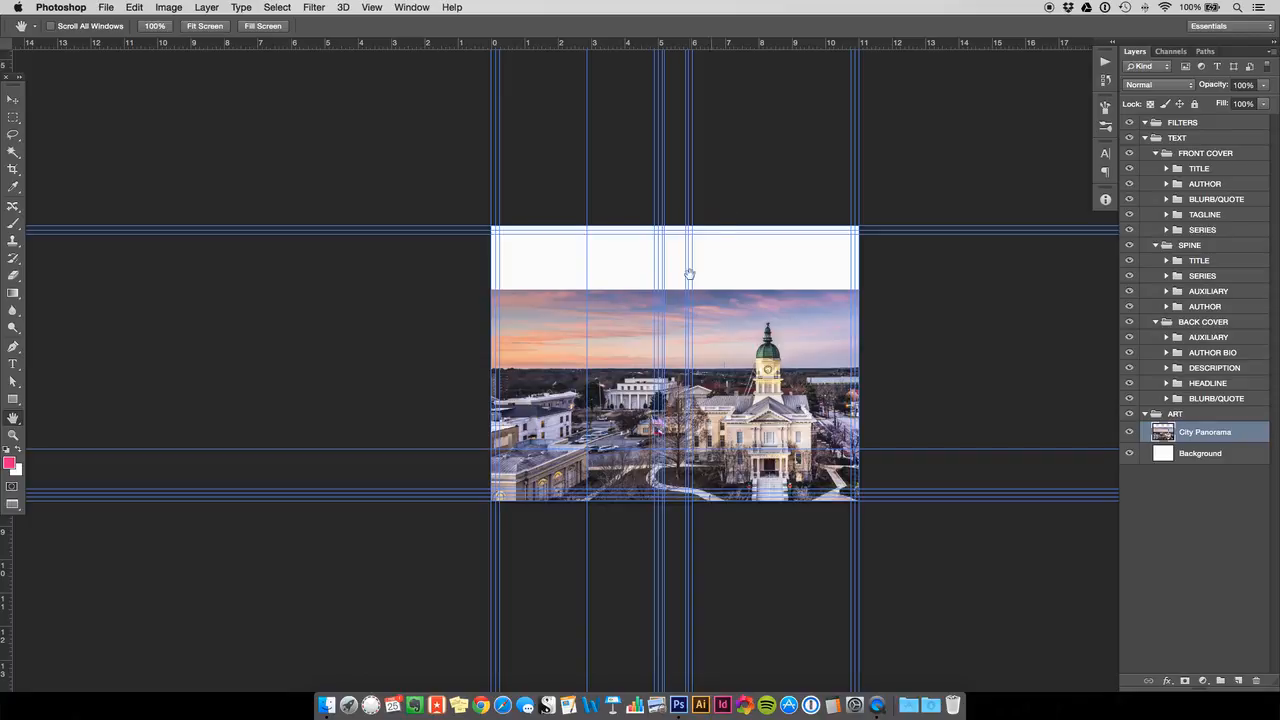
# Step: Reposition the City Panorama vertically so the sky's upper edge sits near mid-cover and the foreground runs off the lower canvas edge
pyautogui.press('v')
pyautogui.moveTo(786, 364); pyautogui.dragTo(791, 305)
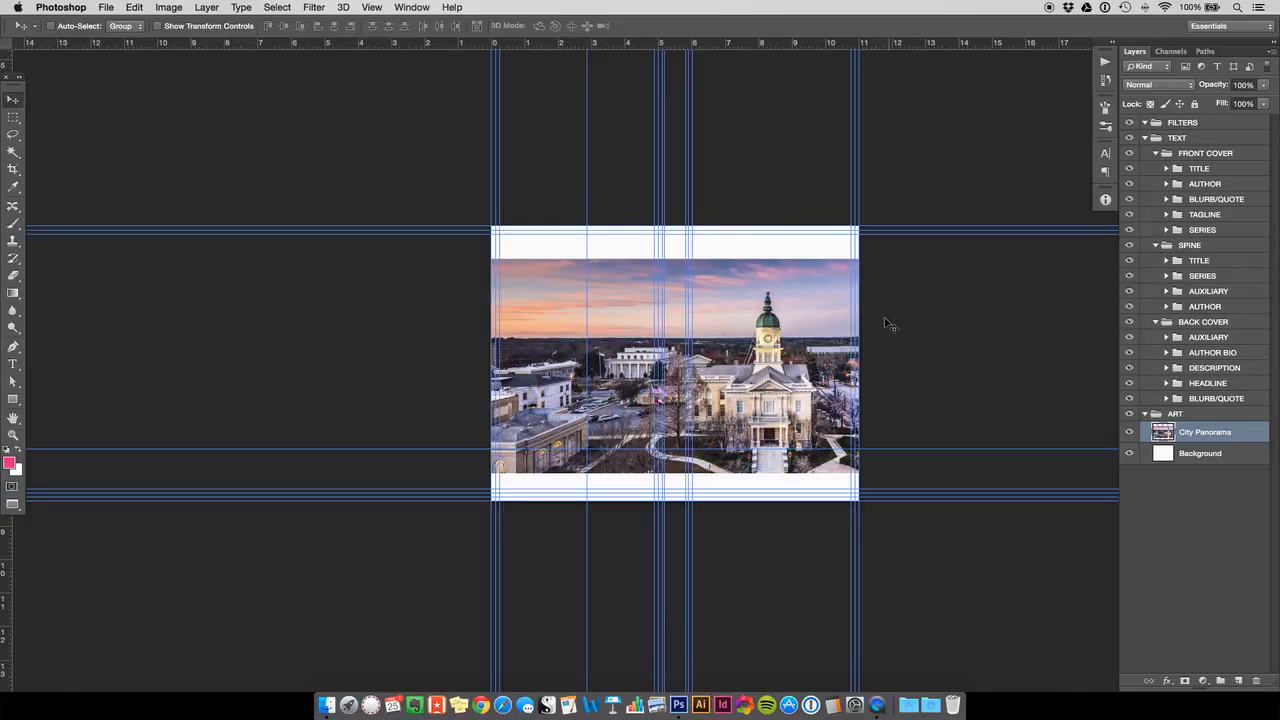
pyautogui.moveTo(781, 283); pyautogui.dragTo(786, 372)
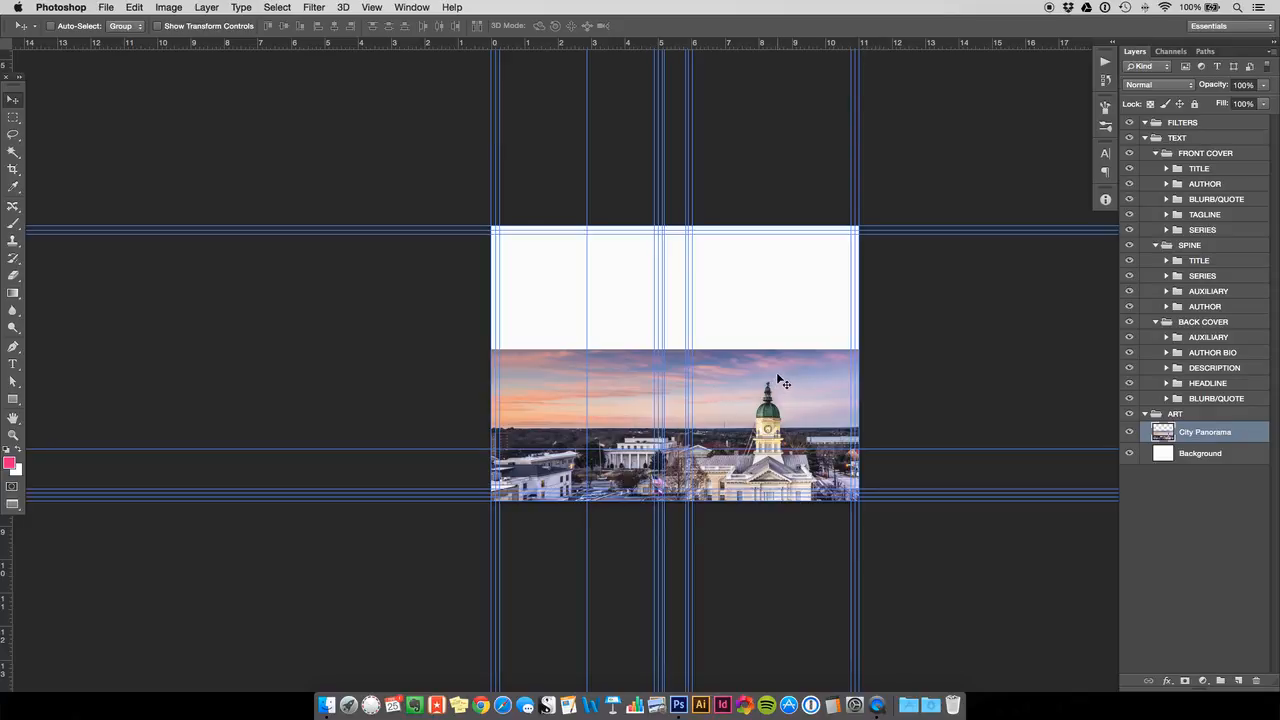
pyautogui.moveTo(782, 382); pyautogui.dragTo(782, 390)
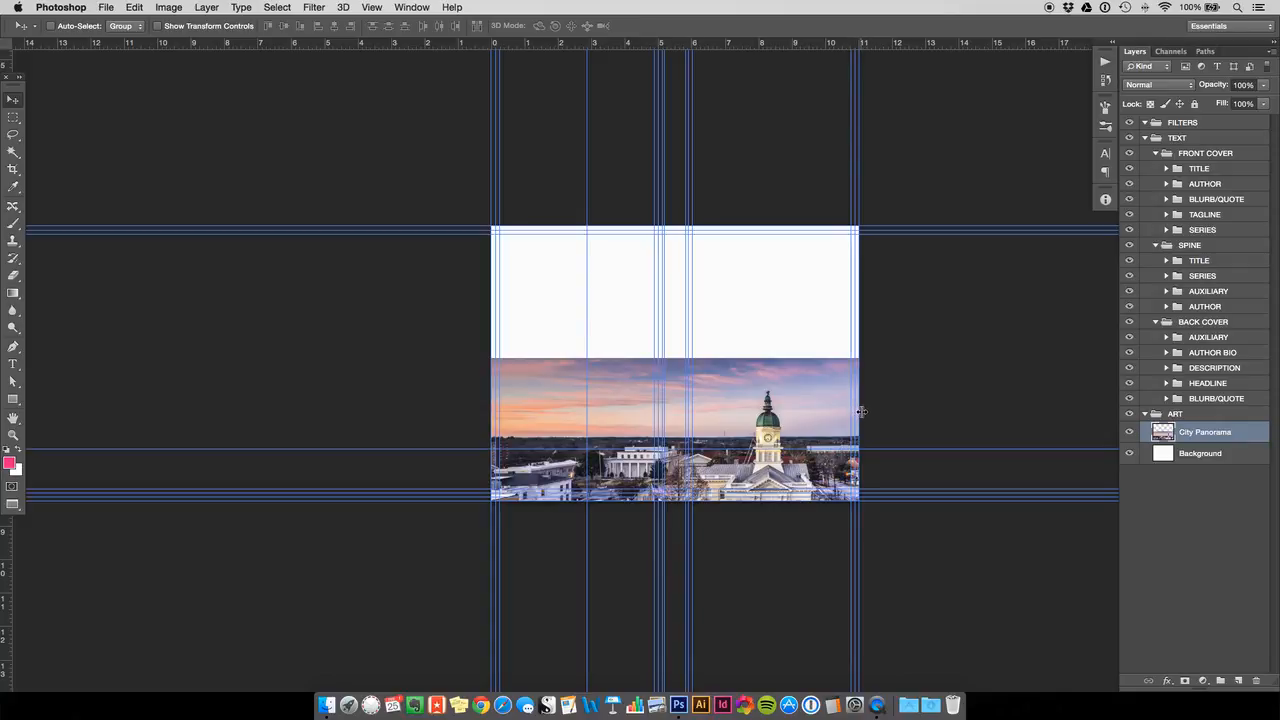
# Step: Switch to Finder, preview TEST RUN.jpg on the Desktop as a layout reference, and return to Photoshop
pyautogui.click(330, 707)
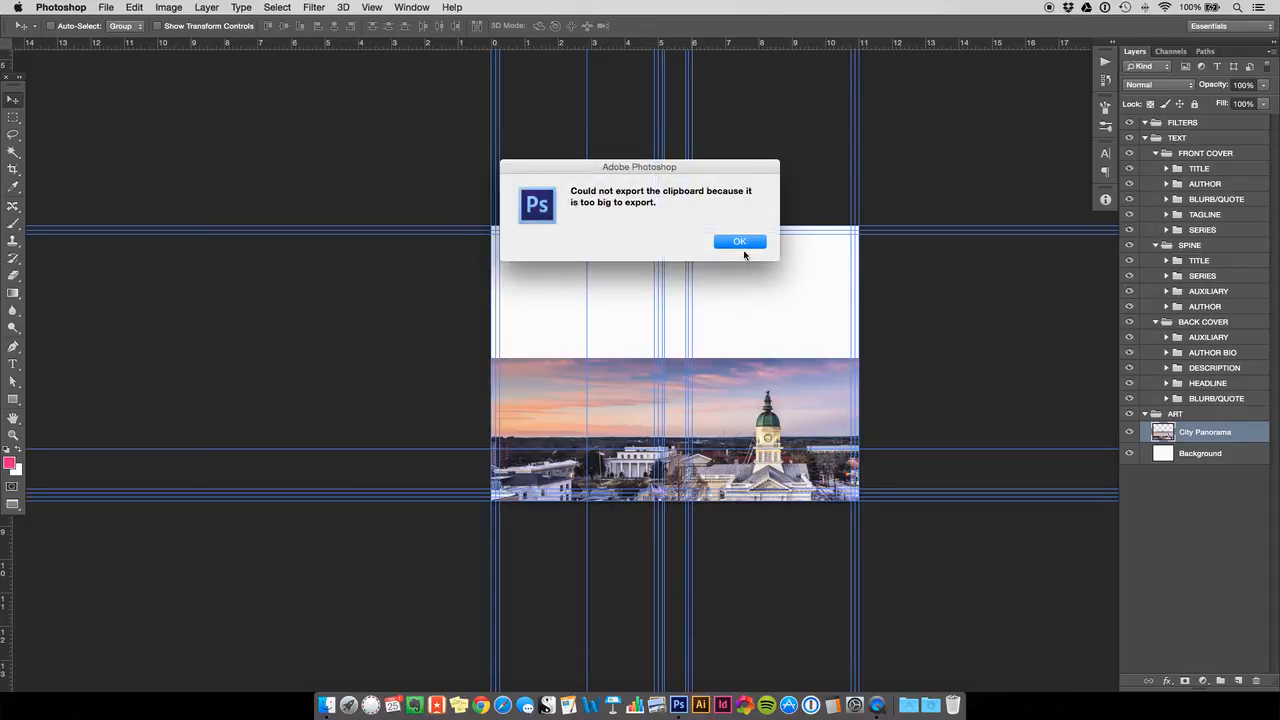
pyautogui.click(746, 243)
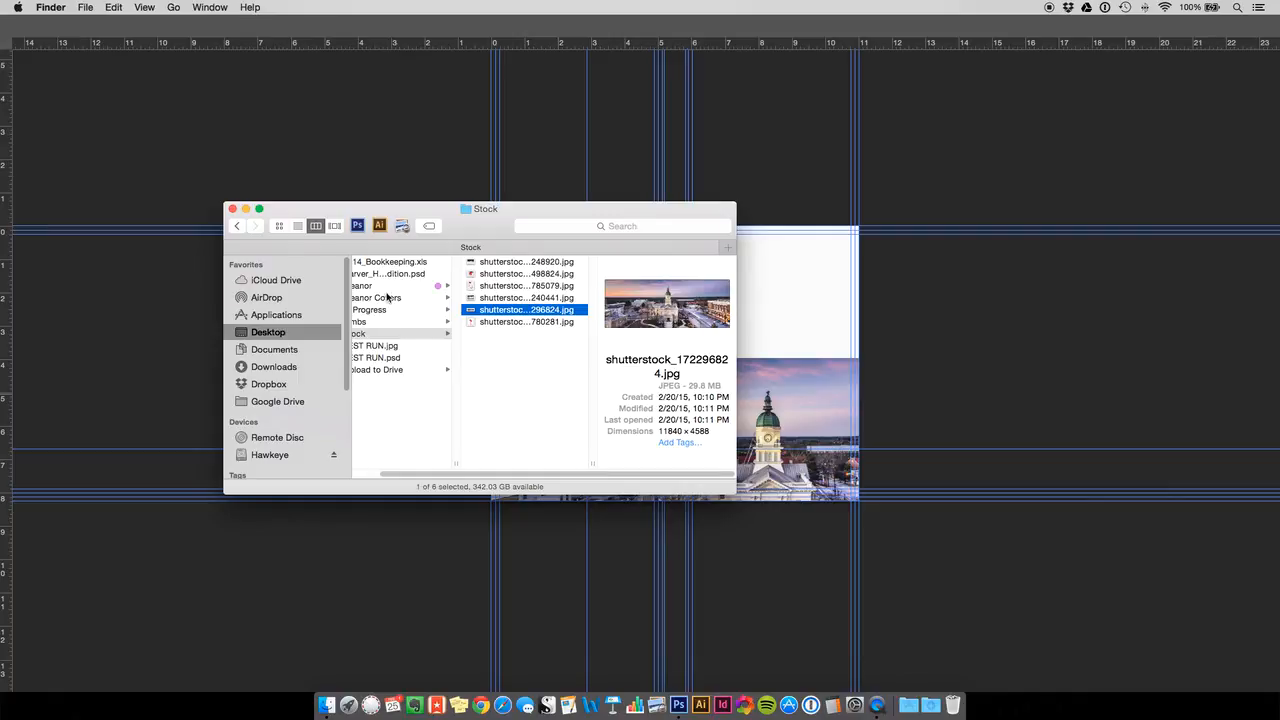
pyautogui.click(396, 346)
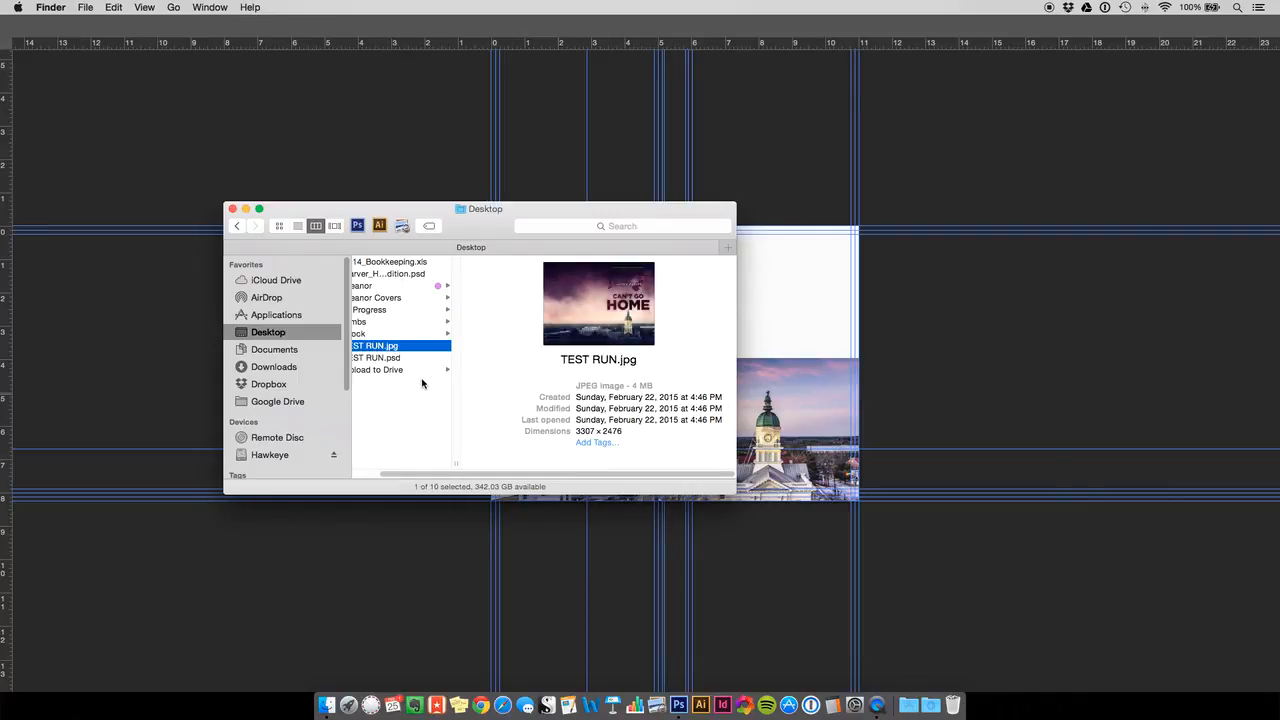
pyautogui.press('space')
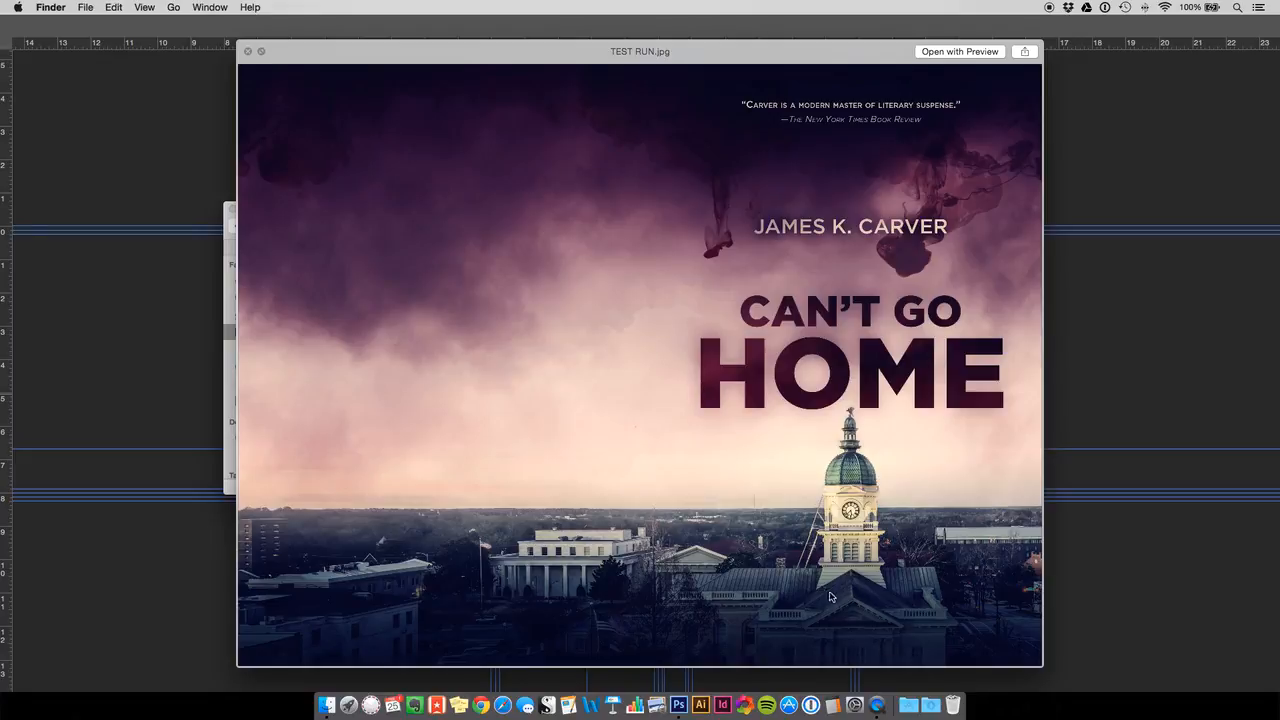
pyautogui.press('space')
pyautogui.click(943, 637)
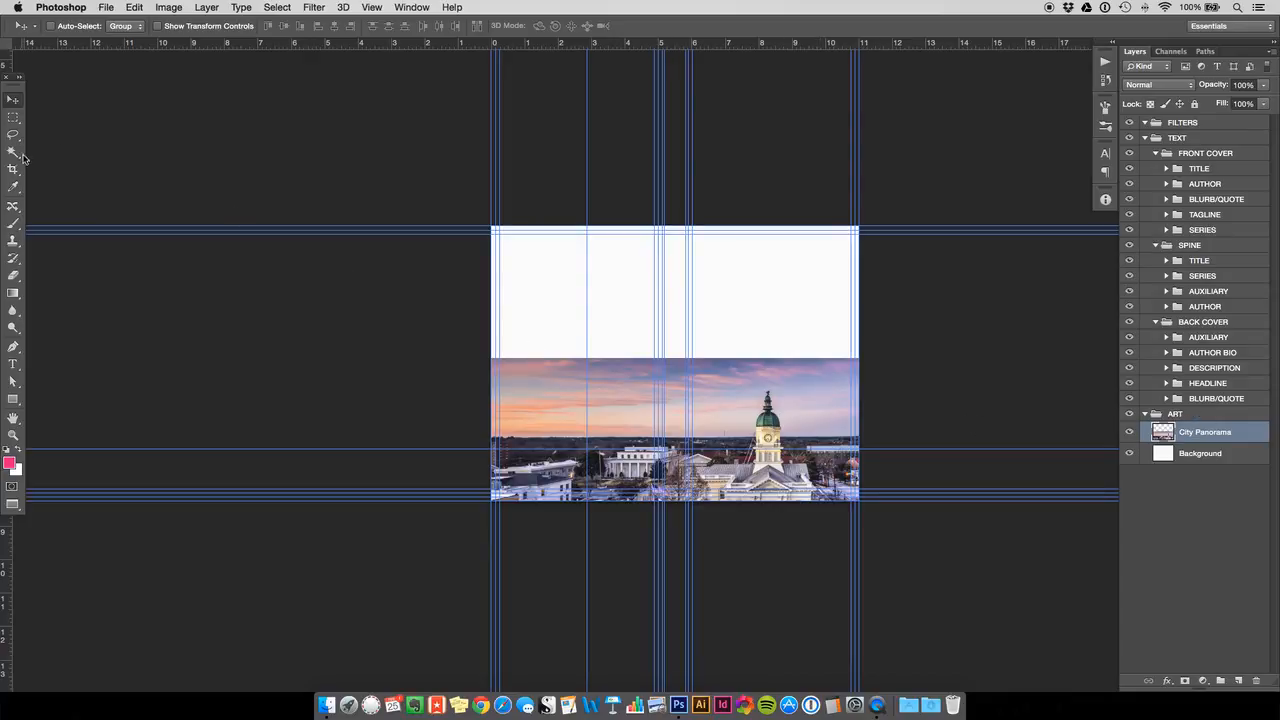
# Step: Sample a dusky blue from the upper sky of the panorama as the foreground color with the Eyedropper
pyautogui.click(13, 186)
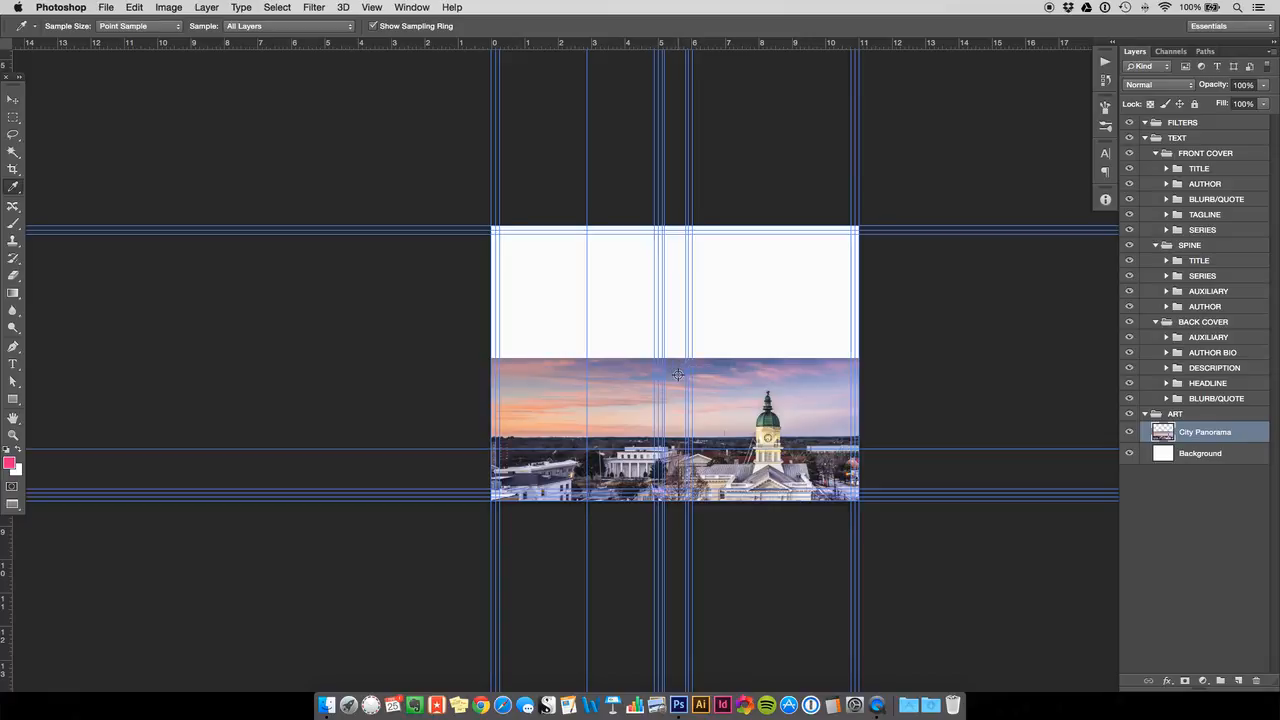
pyautogui.press('super+plus')
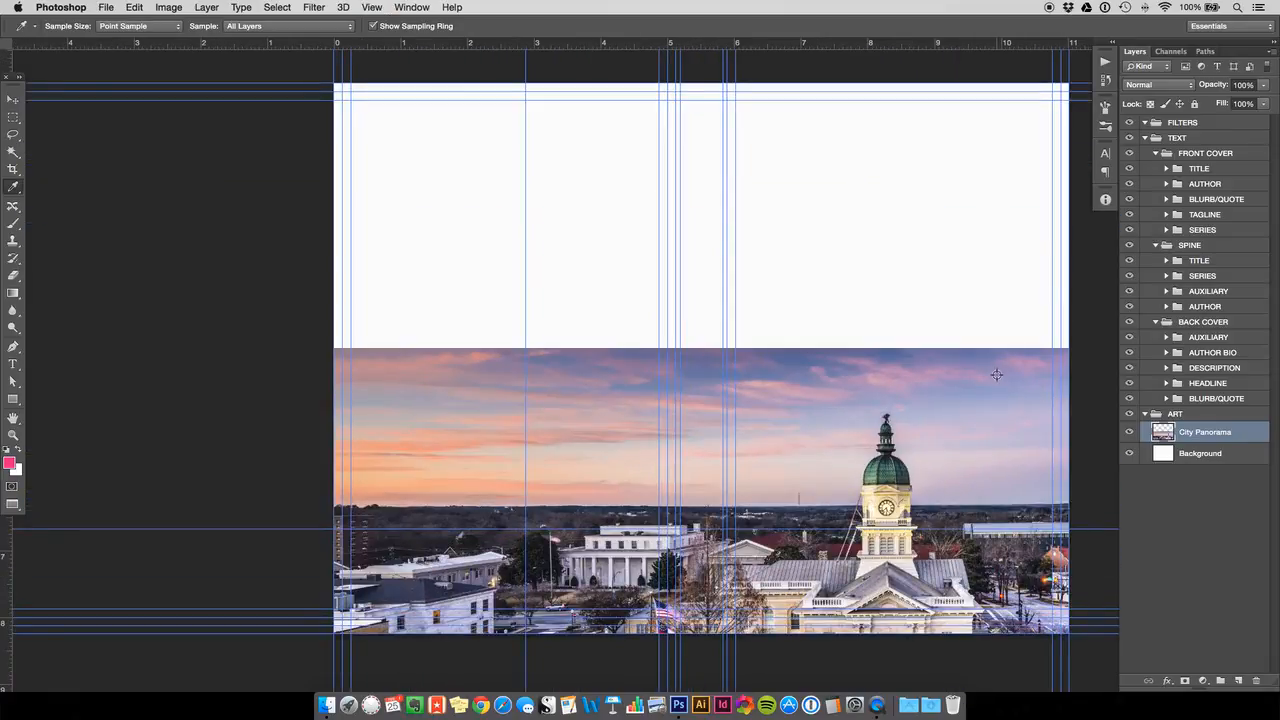
pyautogui.press('h')
pyautogui.moveTo(934, 400); pyautogui.dragTo(834, 386)
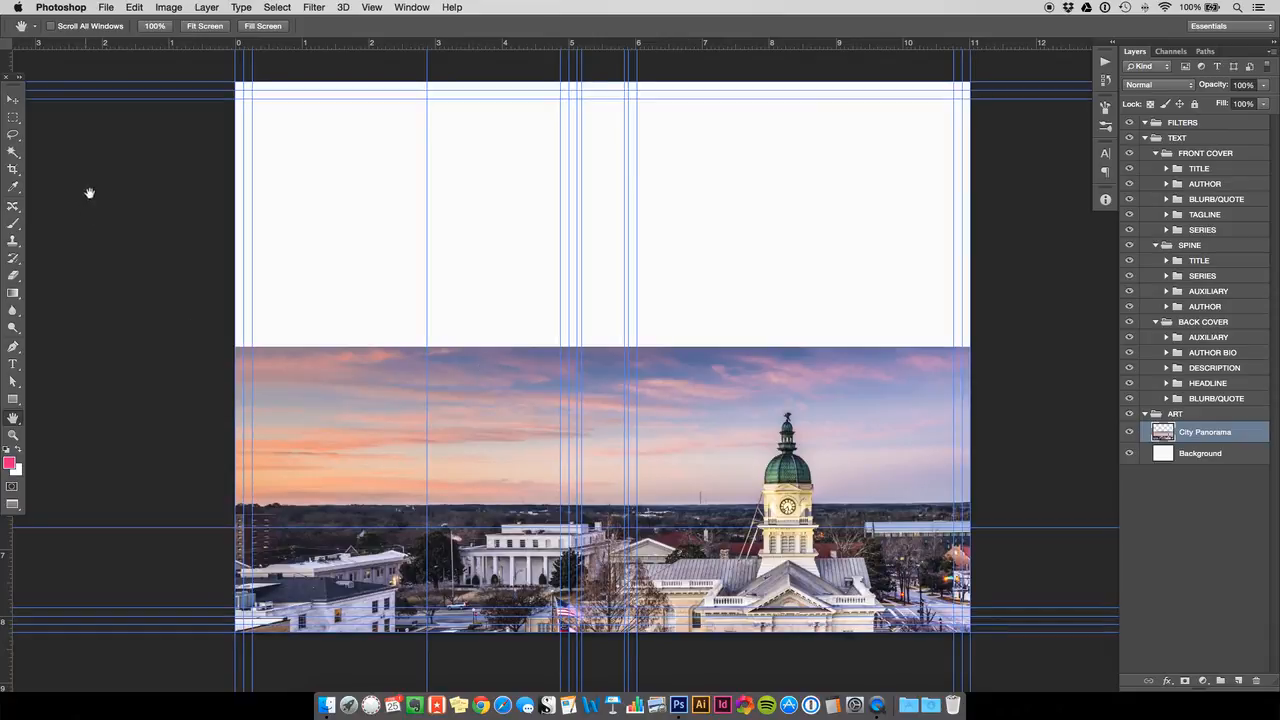
pyautogui.click(13, 187)
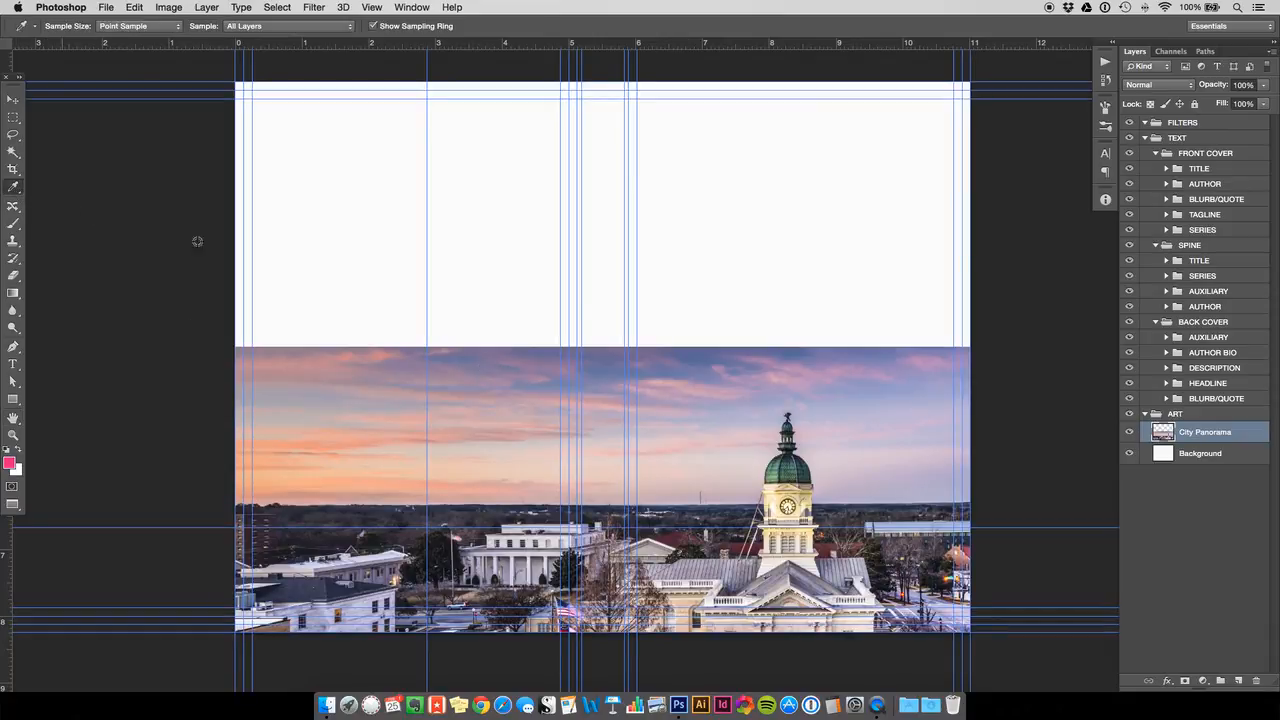
pyautogui.click(602, 372)
# Step: Fill the Background layer above the panorama with the sampled sky blue using the Paint Bucket
pyautogui.click(1201, 456)
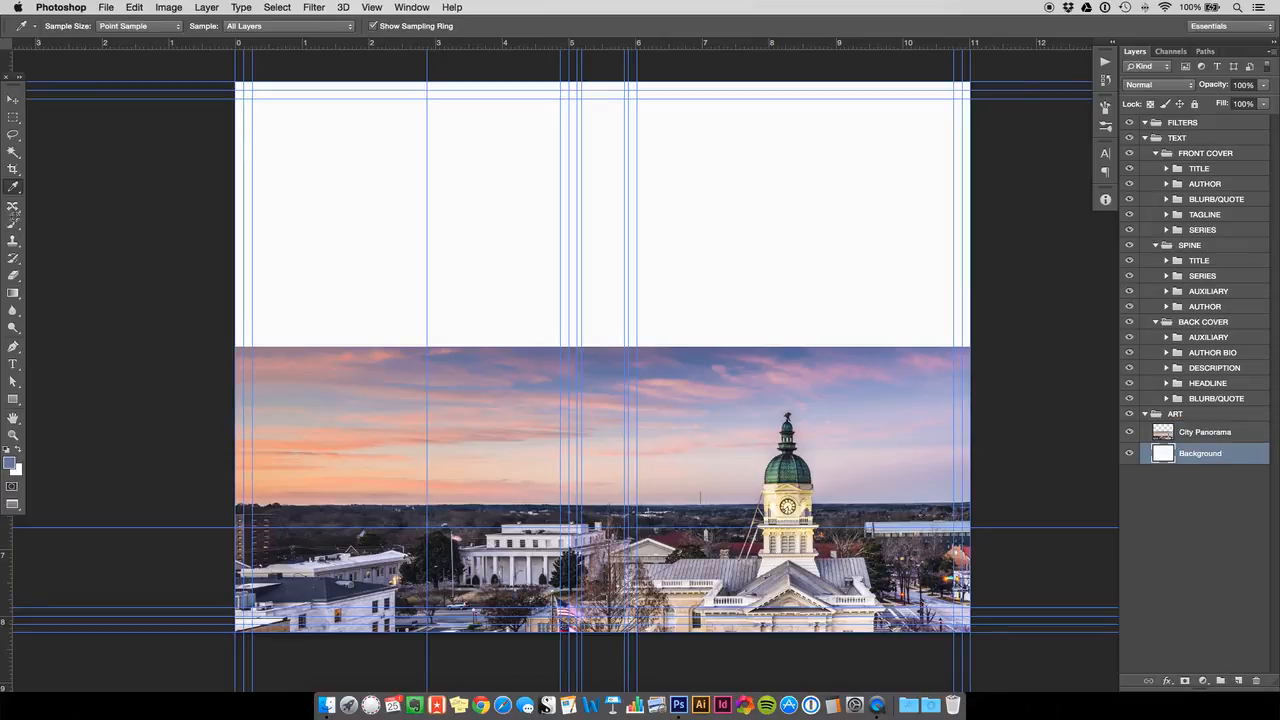
pyautogui.click(14, 296)
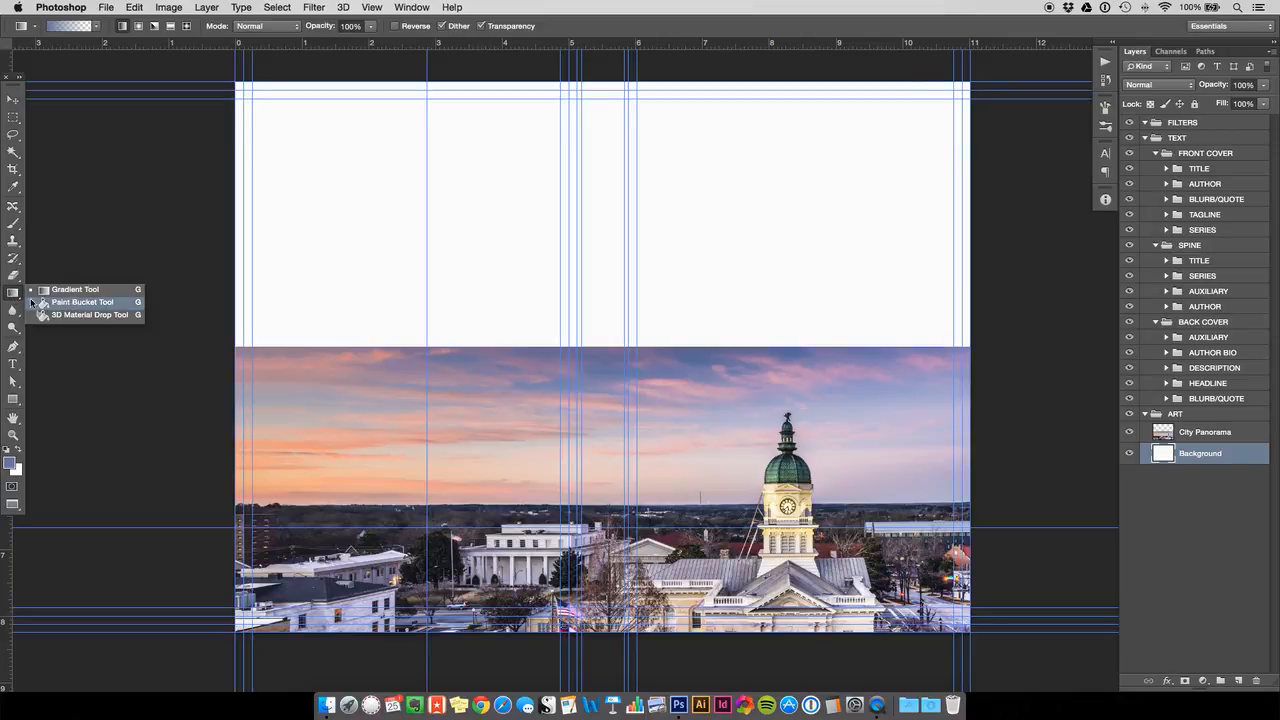
pyautogui.click(79, 302)
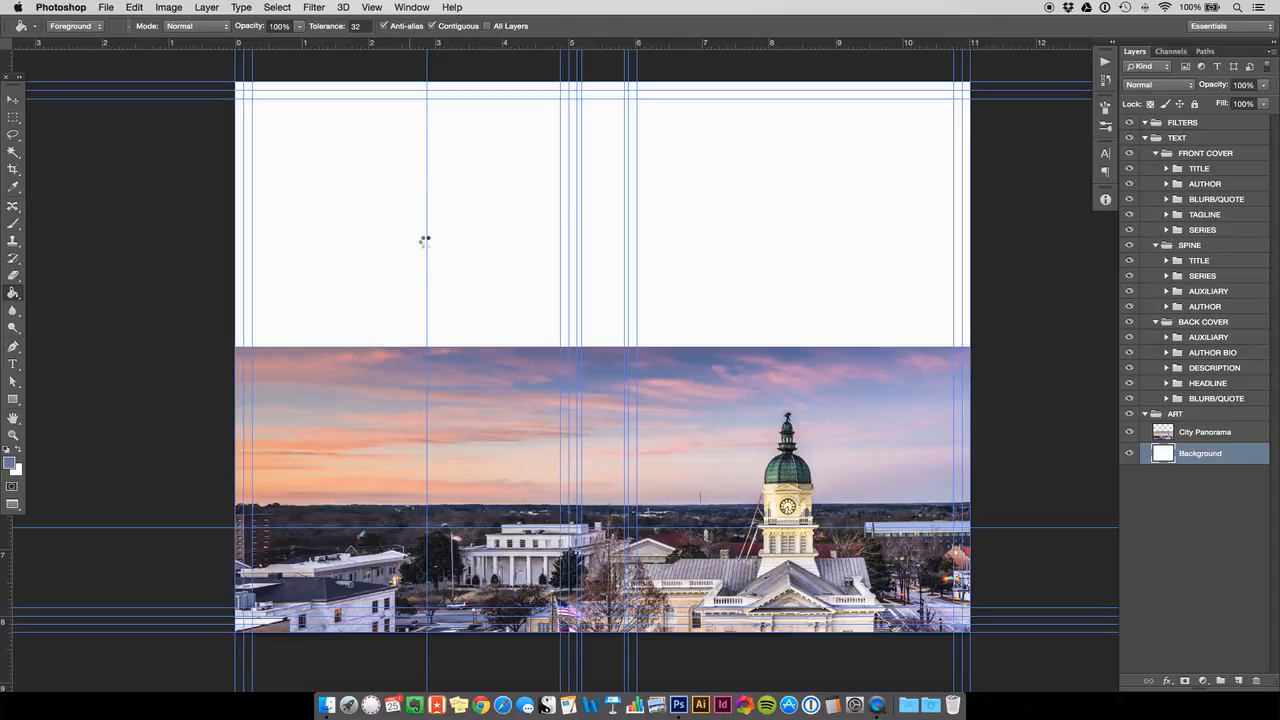
pyautogui.click(422, 214)
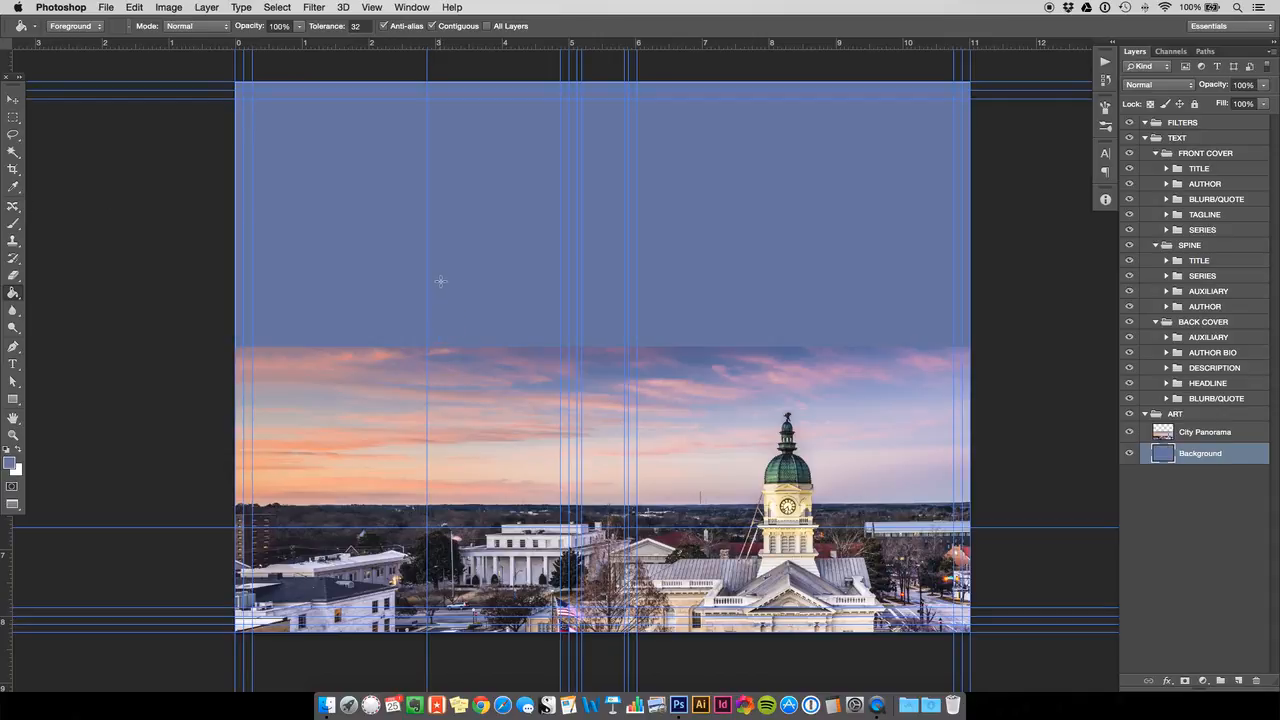
# Step: Undo and reapply the blue Background fill to compare the cover with and without it
pyautogui.press('super+z')
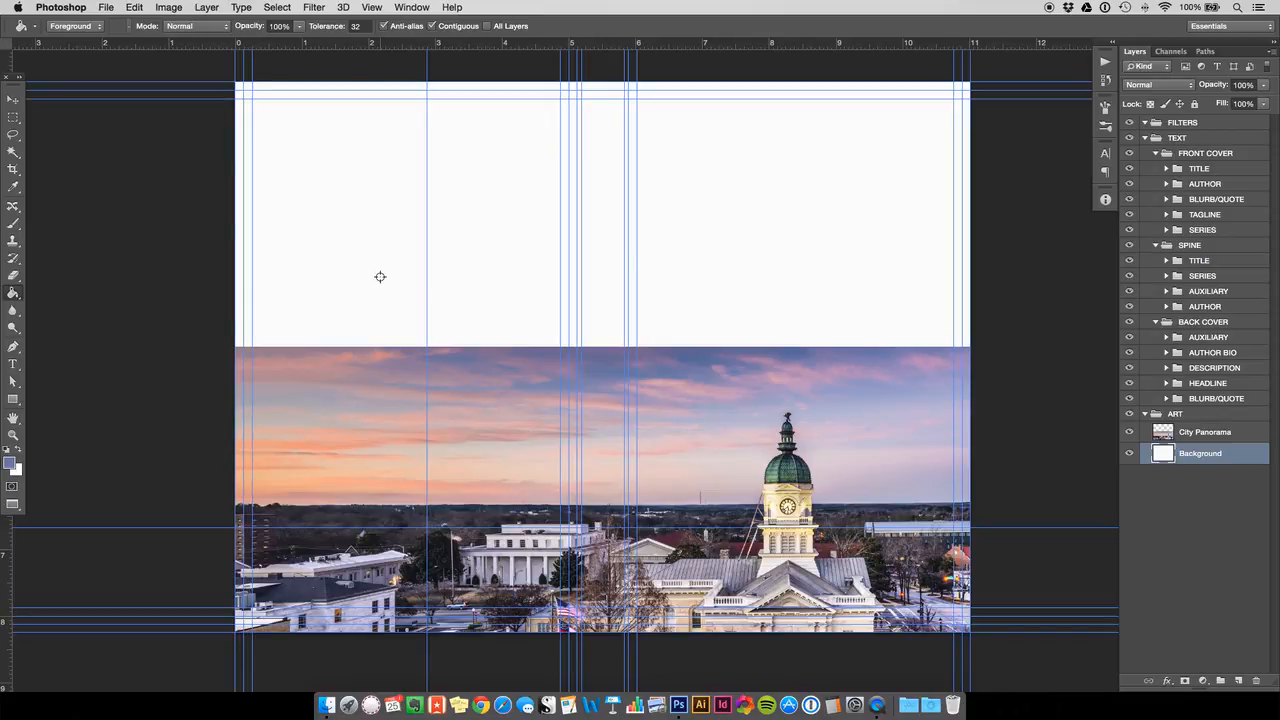
pyautogui.click(380, 277)
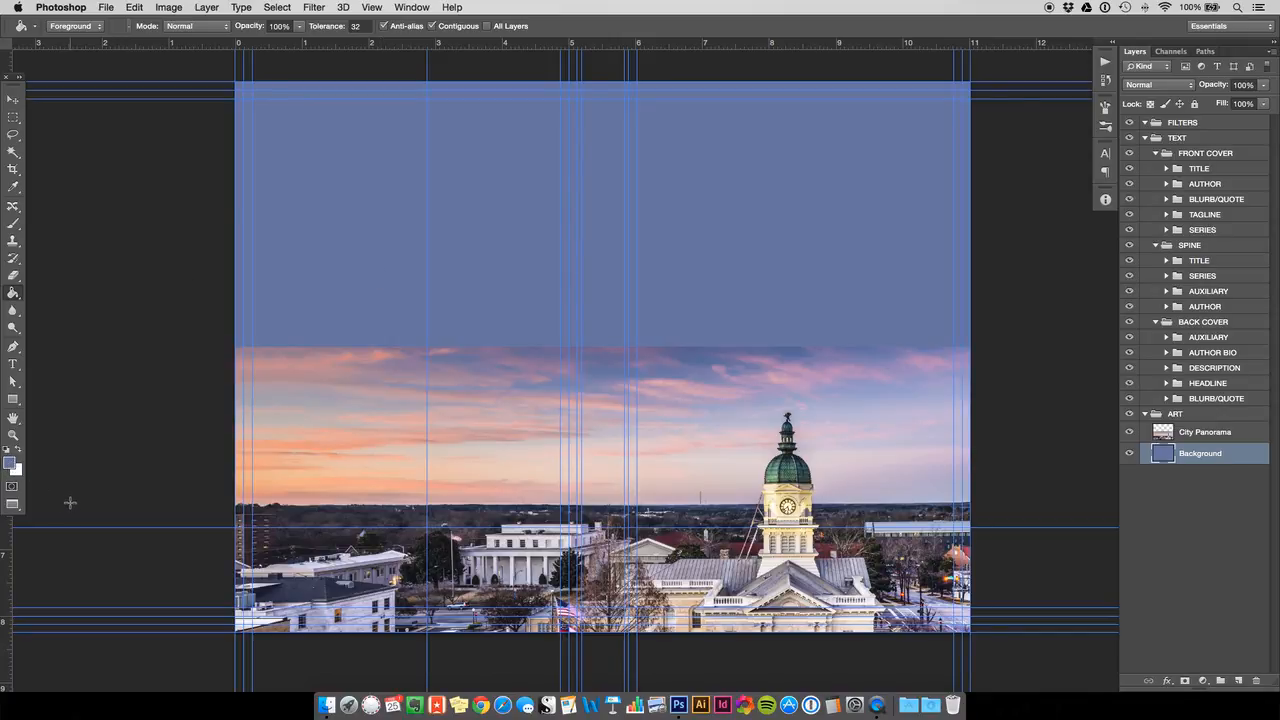
pyautogui.press('super+z')
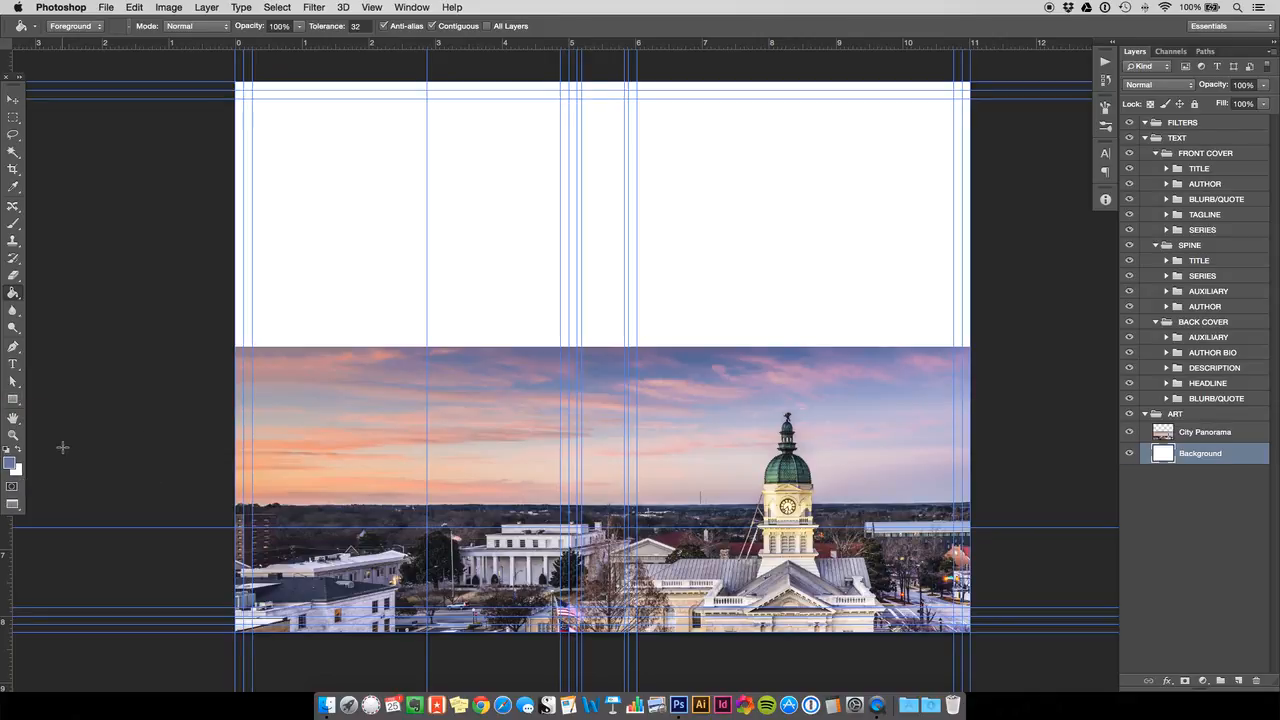
pyautogui.press('super+z')
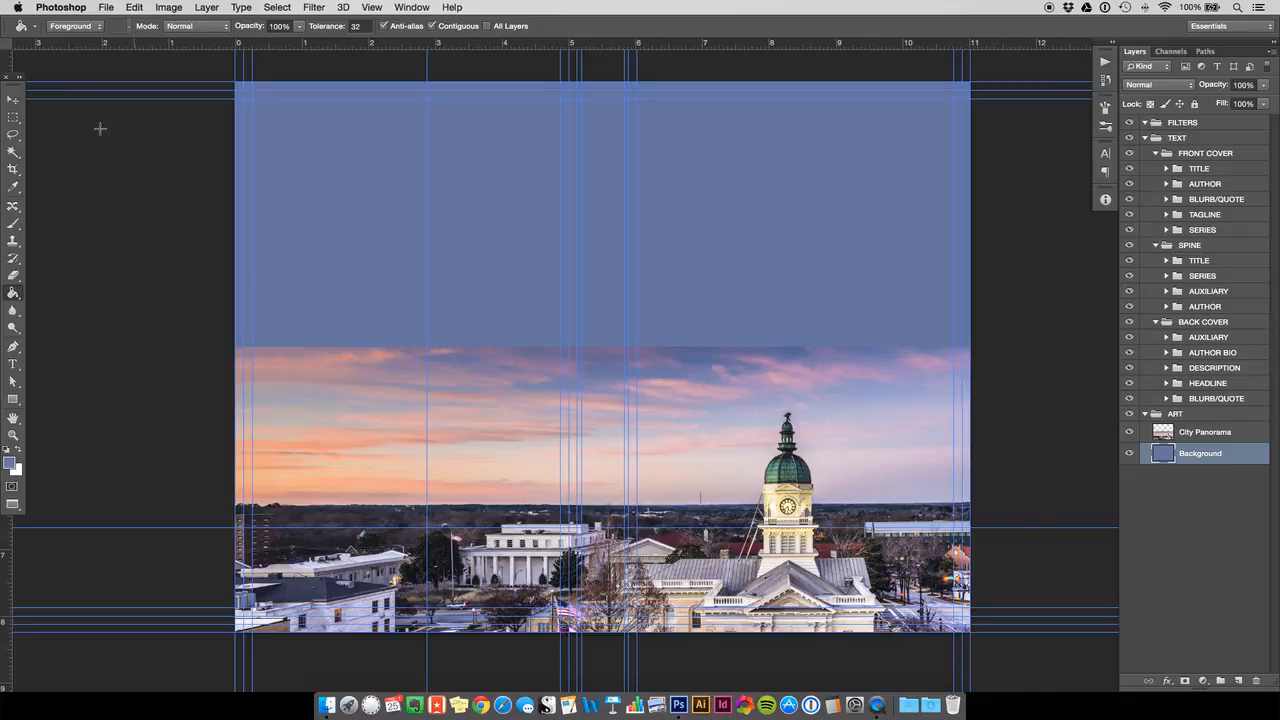
# Step: Add a white layer mask to the City Panorama layer, trying an inverted mask and undoing the inversion
pyautogui.click(13, 100)
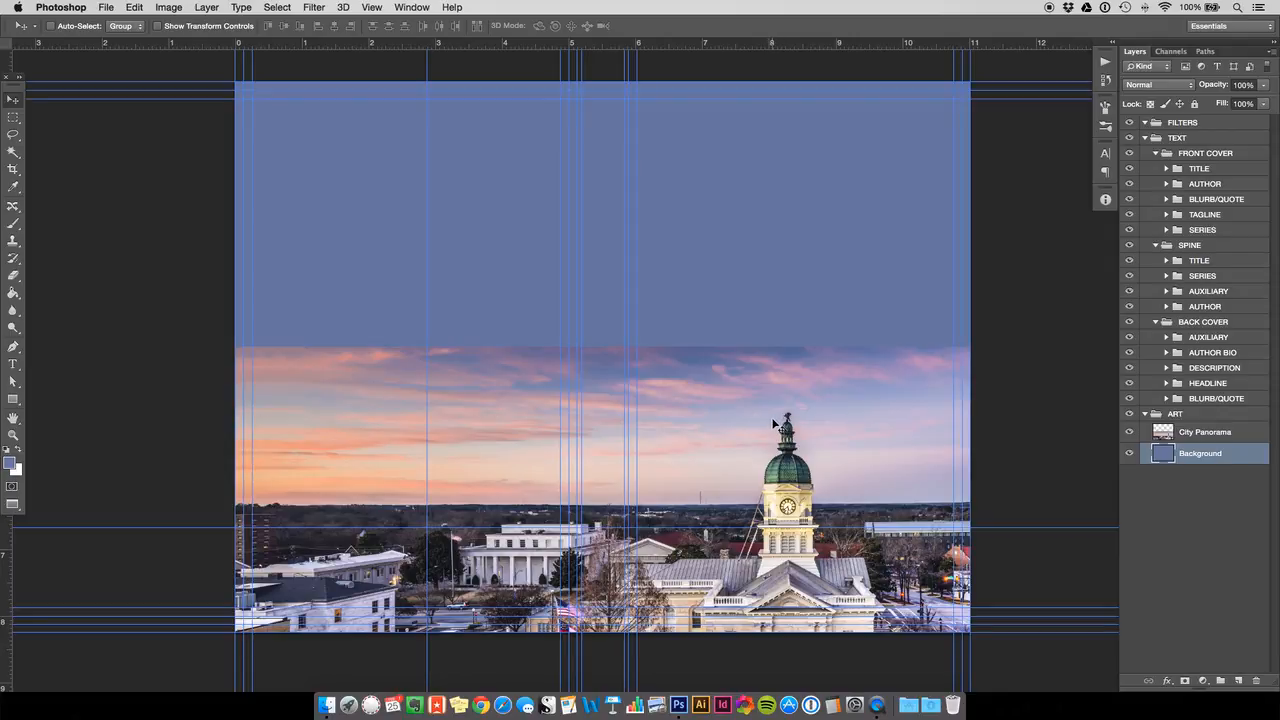
pyautogui.click(1224, 434)
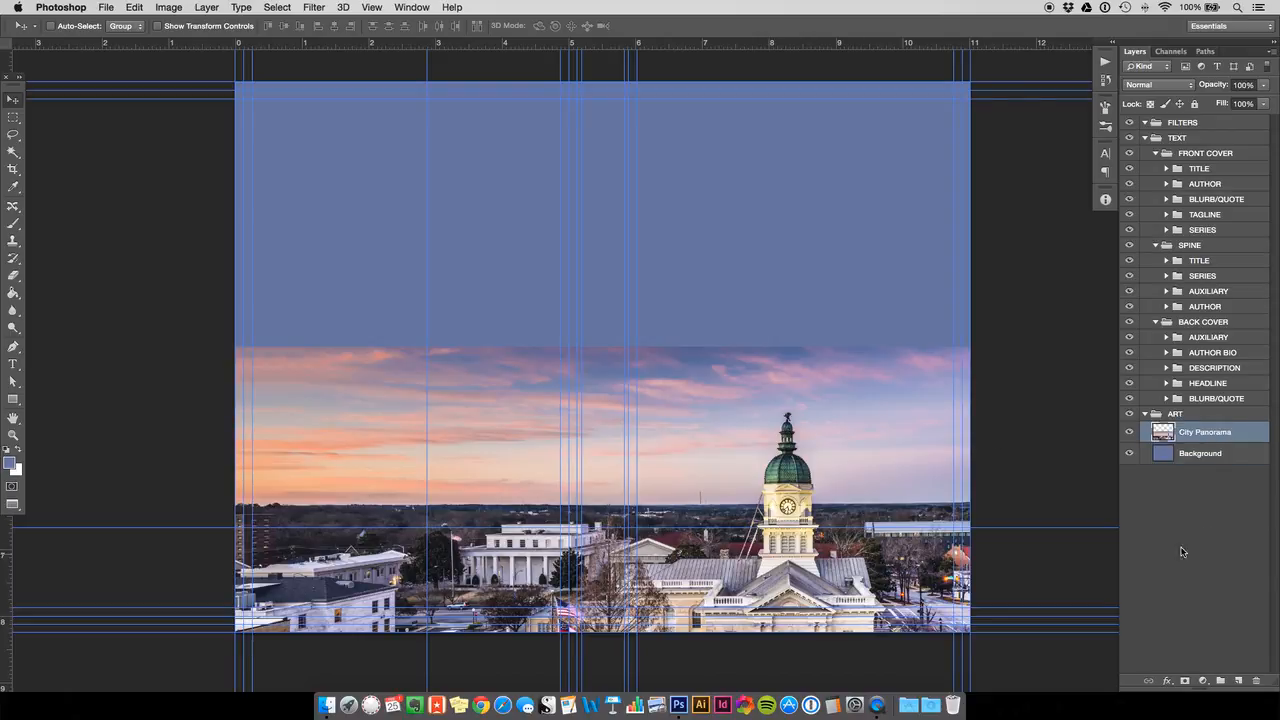
pyautogui.click(1186, 681)
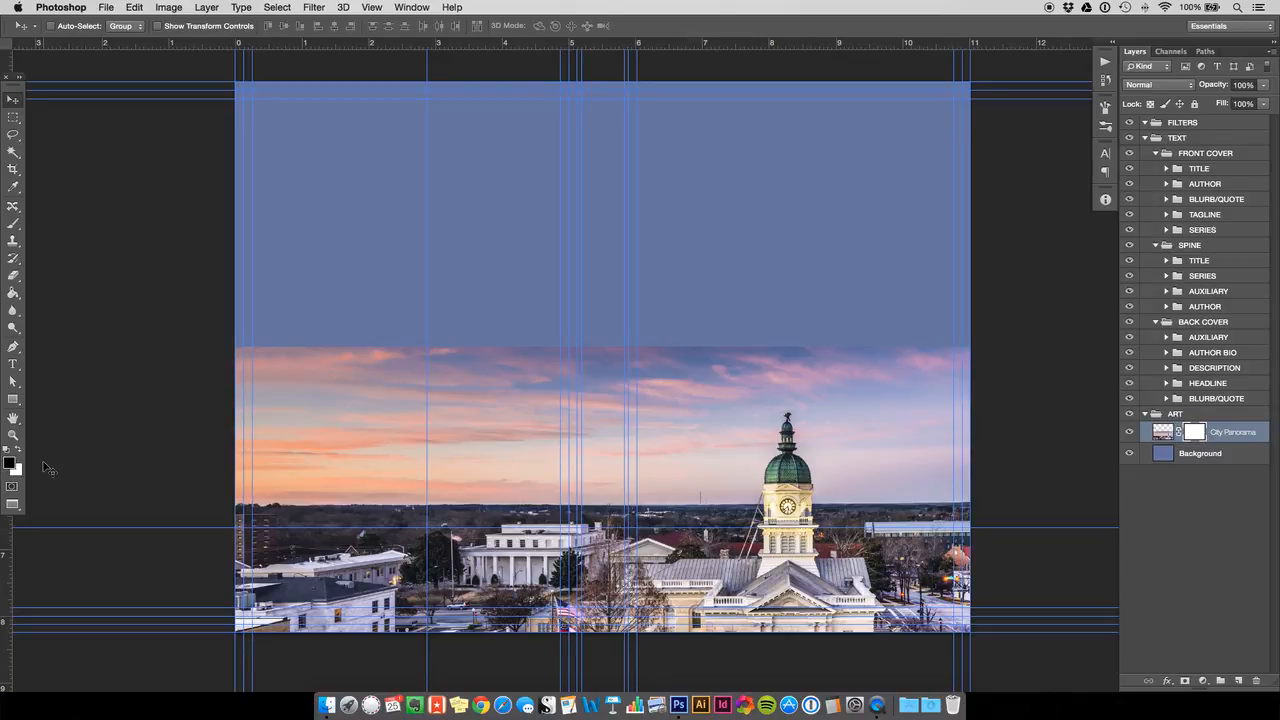
pyautogui.press('super+i')
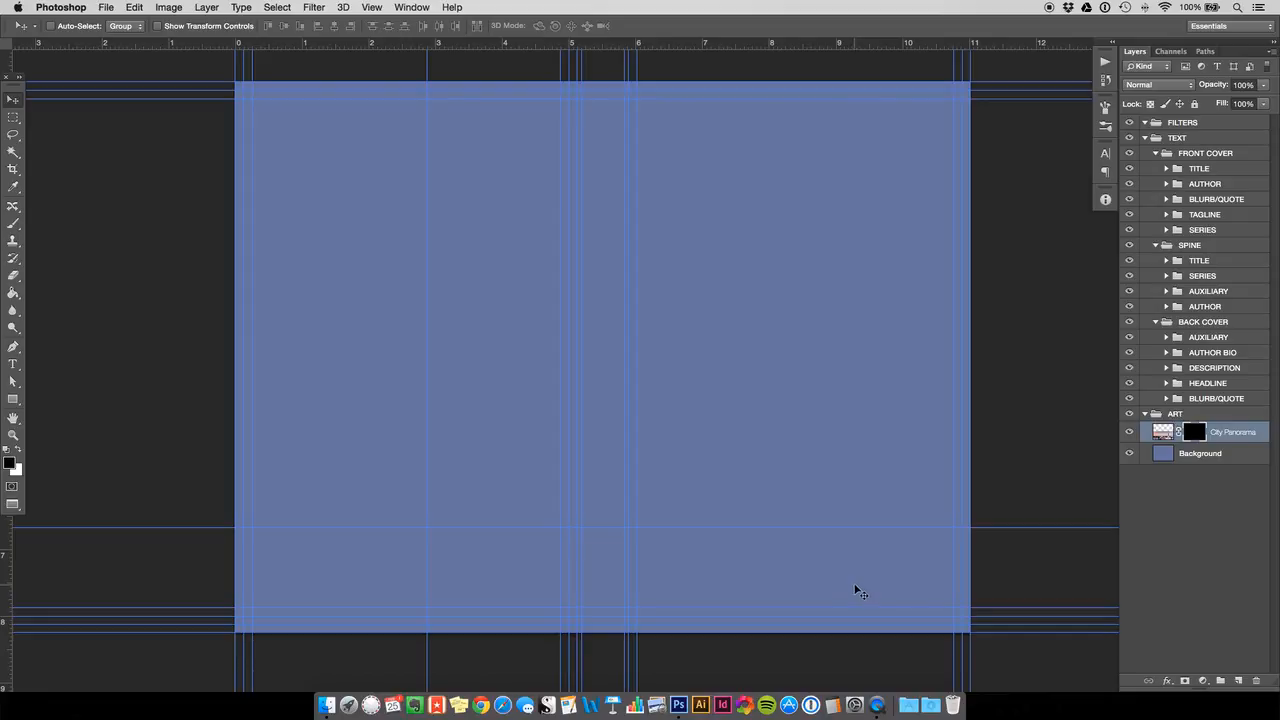
pyautogui.press('super+z')
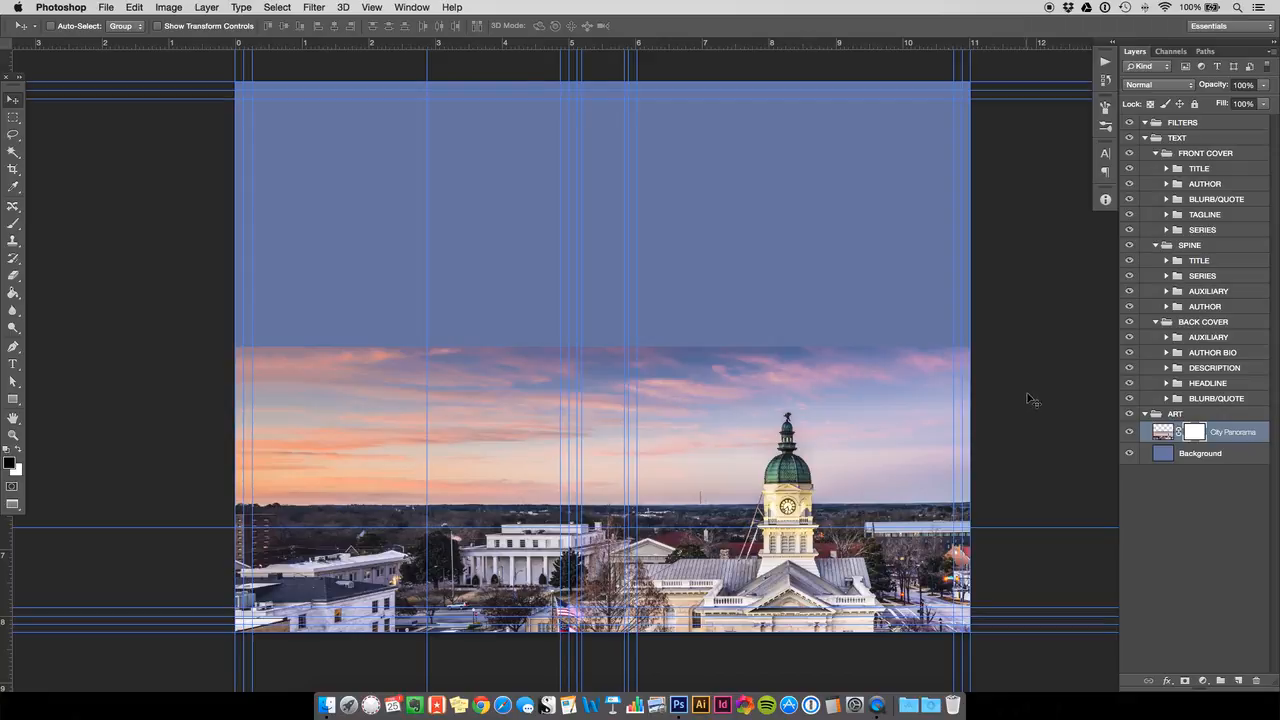
# Step: Activate the Gradient tool and use the Foreground to Transparent preset with black as the foreground color
pyautogui.click(14, 294)
pyautogui.click(74, 290)
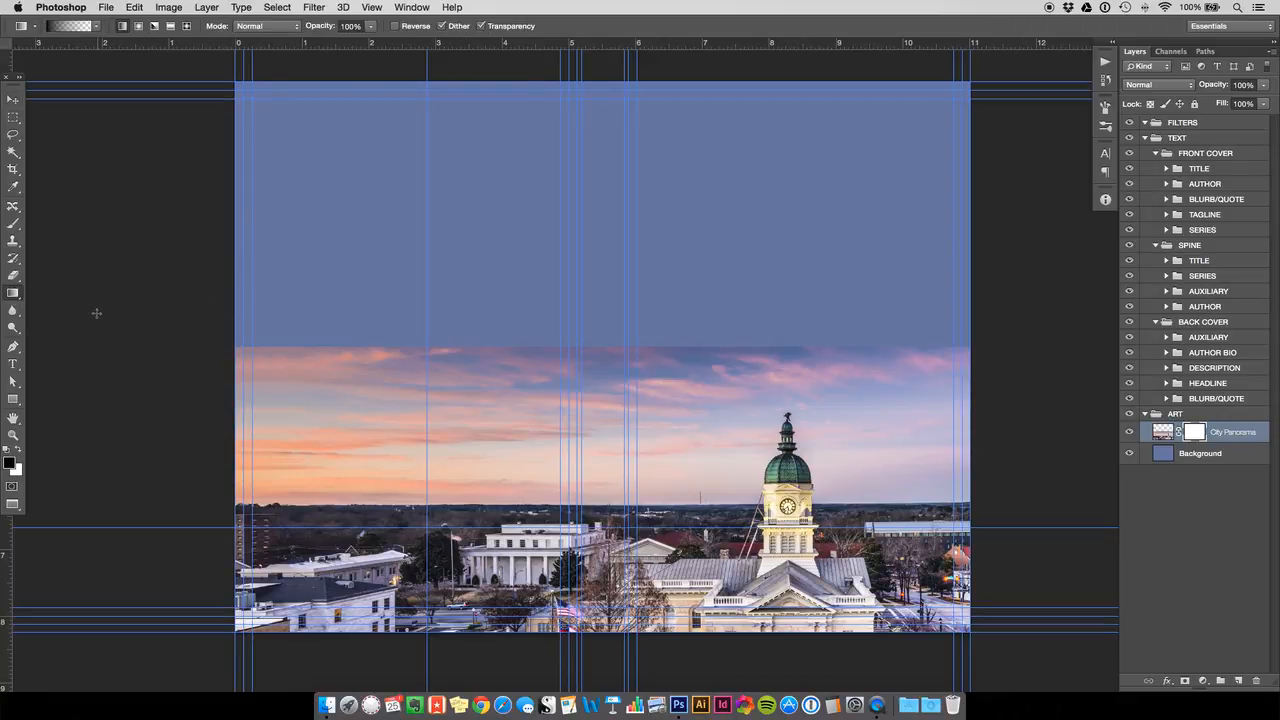
pyautogui.click(14, 294)
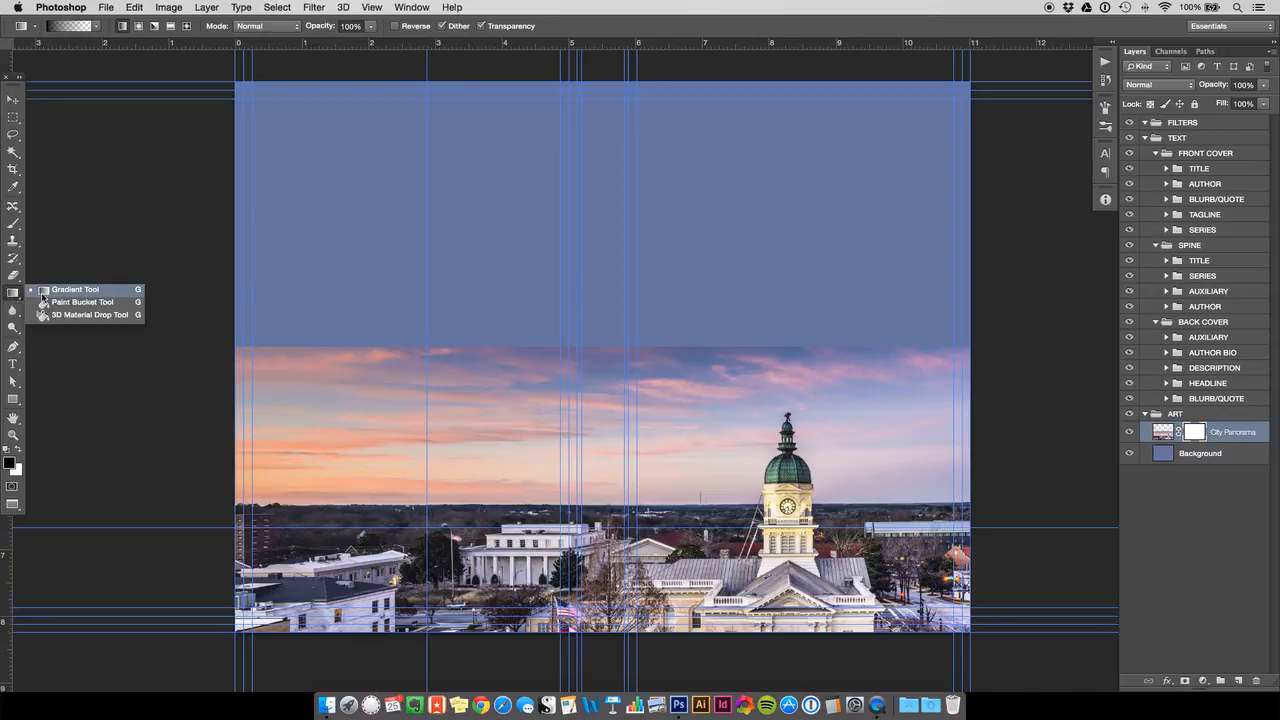
pyautogui.click(108, 291)
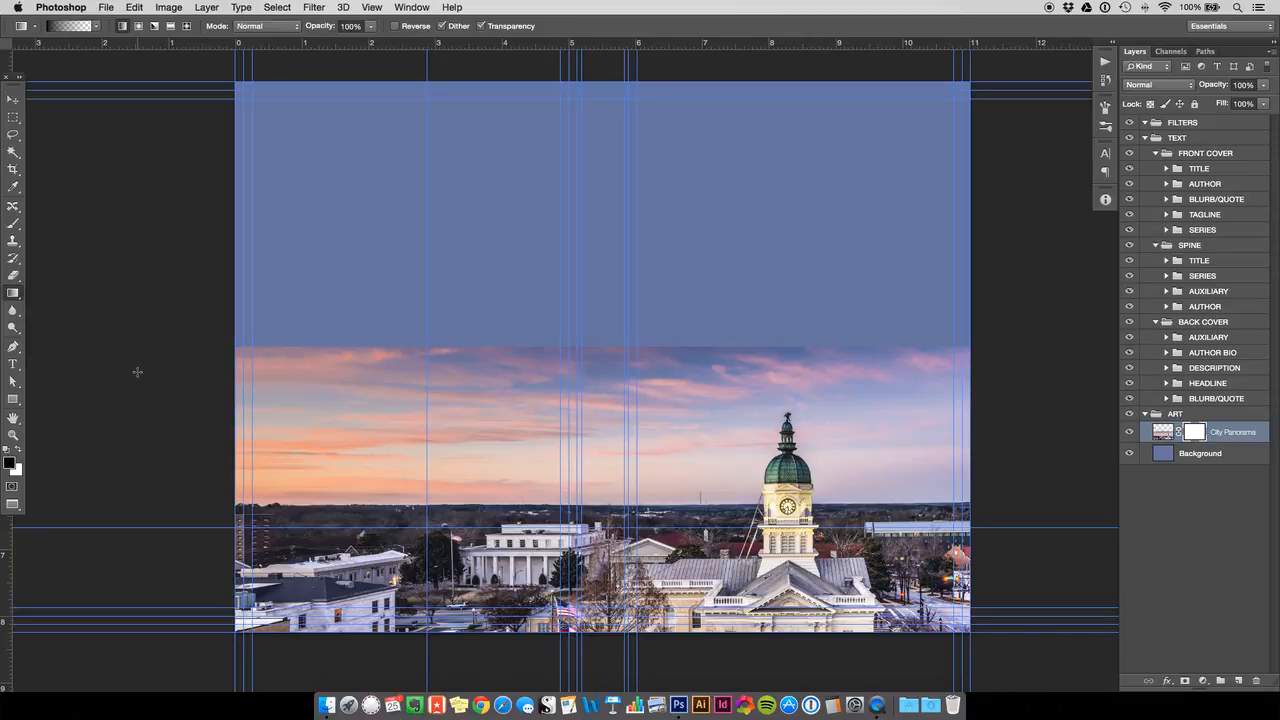
pyautogui.click(70, 26)
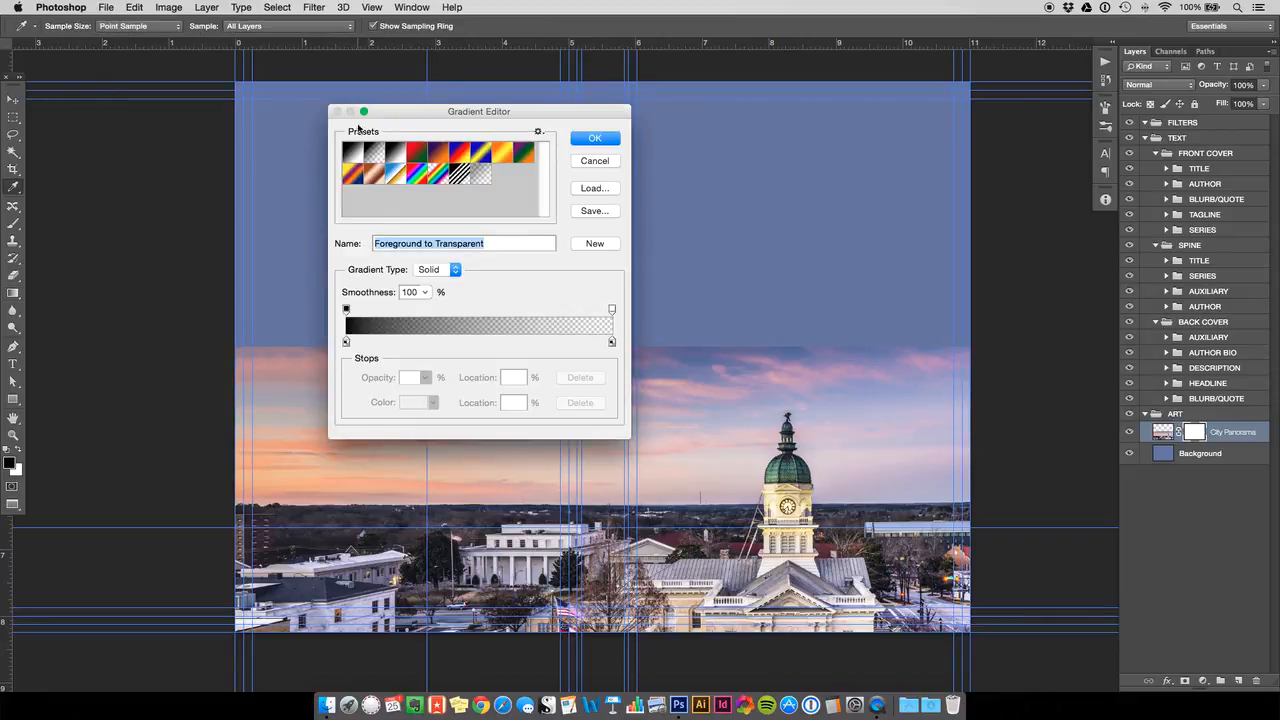
pyautogui.click(594, 161)
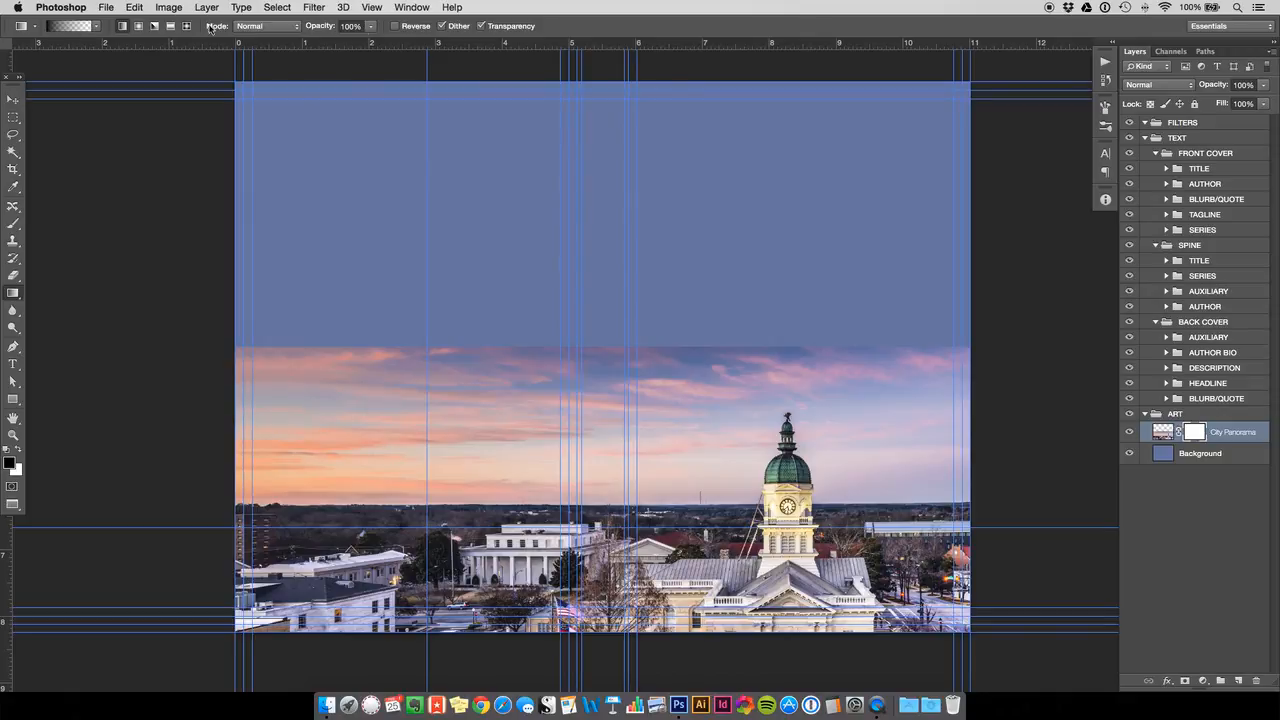
pyautogui.click(73, 34)
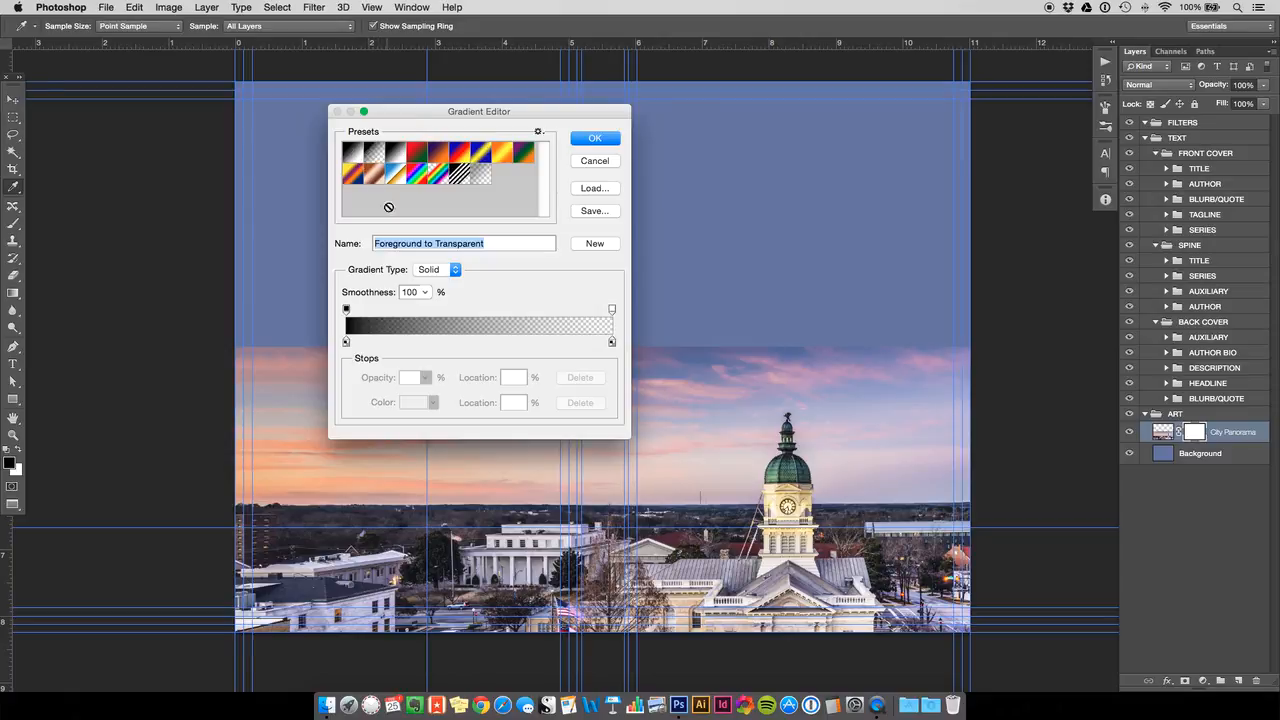
pyautogui.click(606, 140)
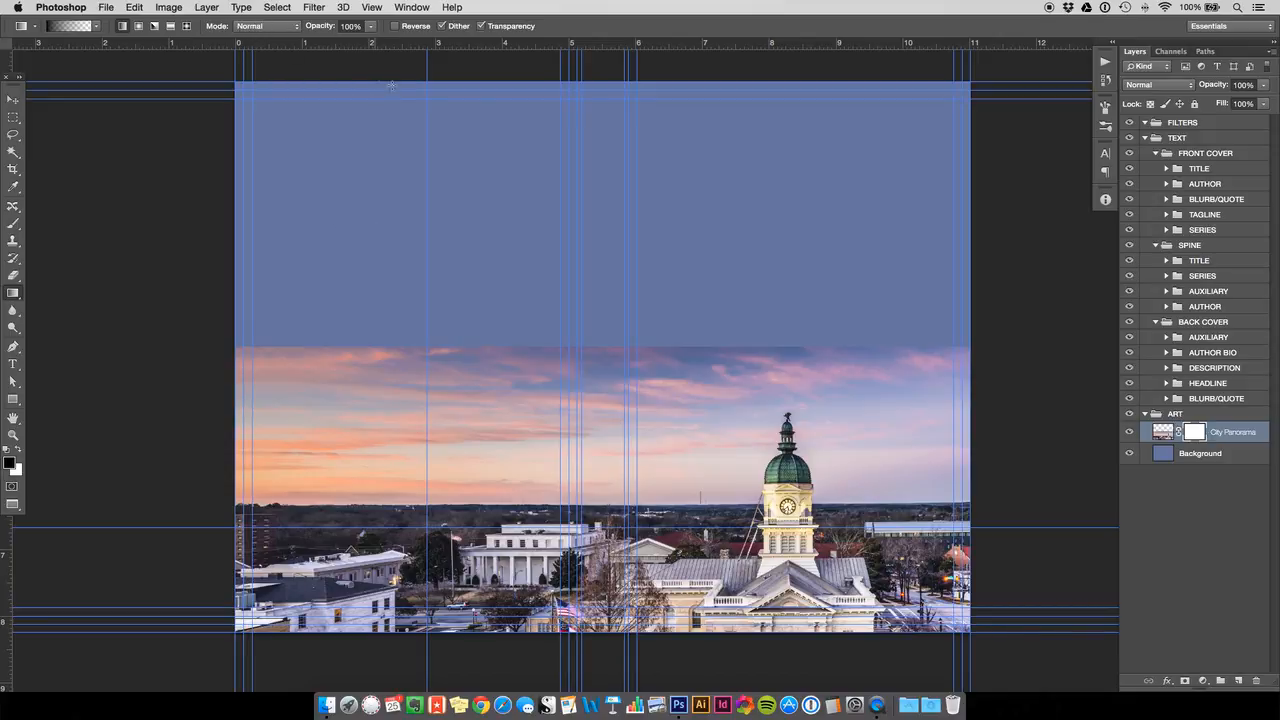
# Step: Try a blue and a black gradient directly on the City Panorama image instead of its mask, undoing each
pyautogui.click(1167, 436)
pyautogui.moveTo(488, 343); pyautogui.dragTo(488, 464)
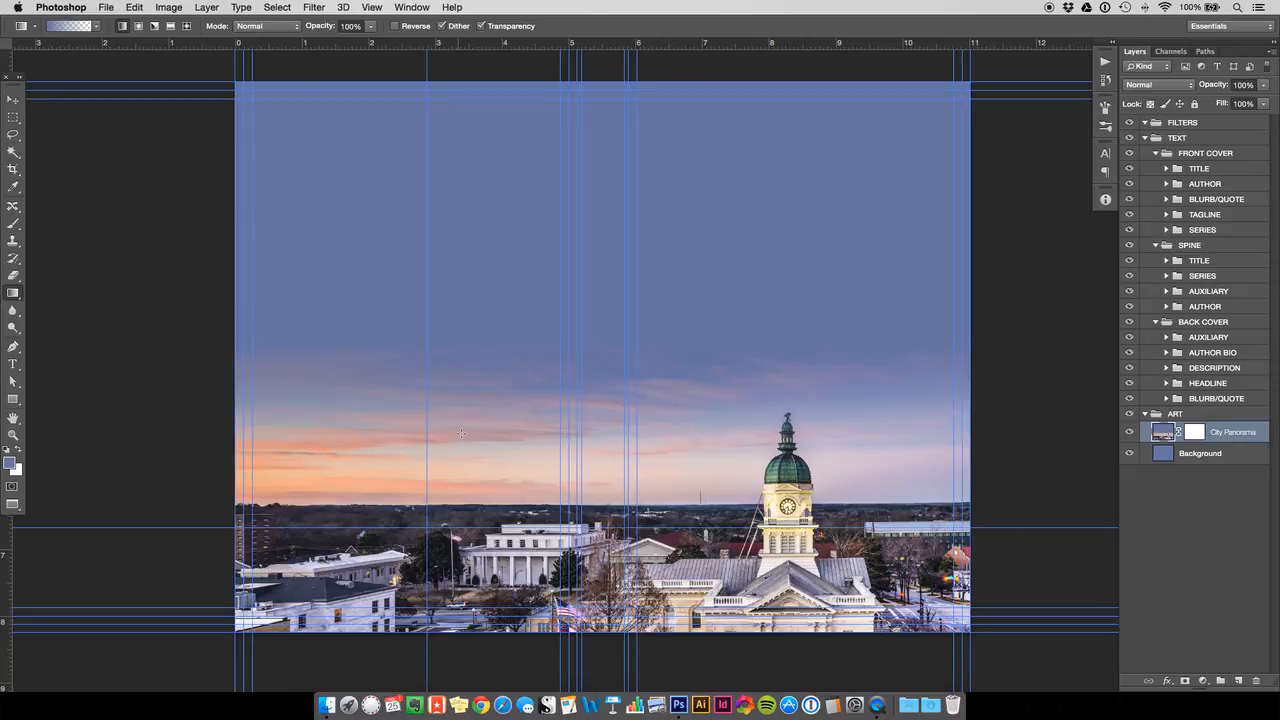
pyautogui.press('super+z')
pyautogui.press('d')
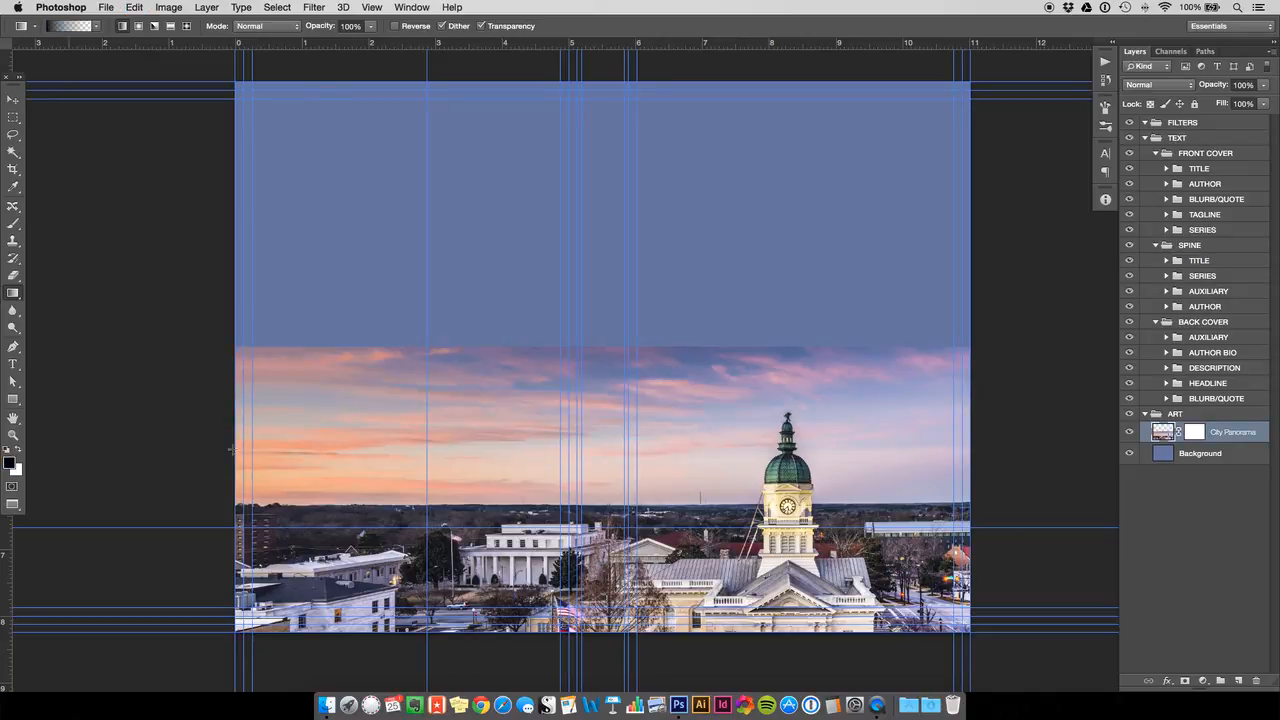
pyautogui.moveTo(579, 325); pyautogui.dragTo(580, 441)
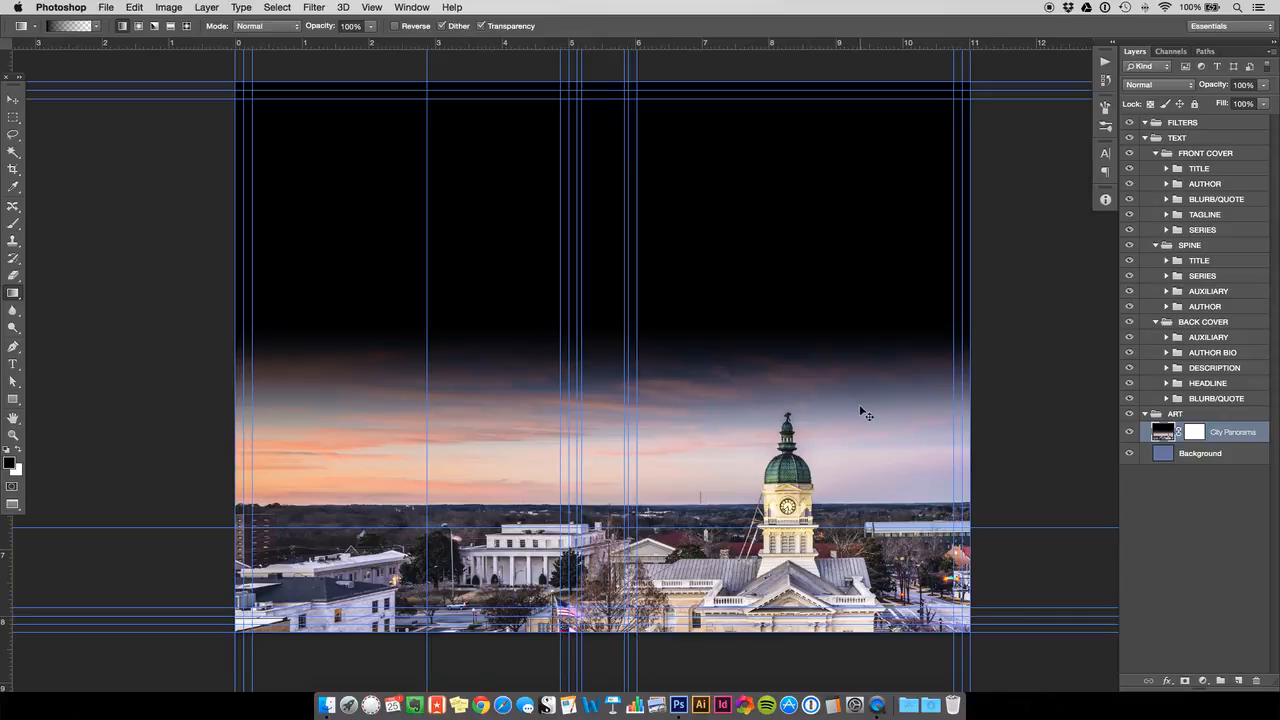
pyautogui.press('super+z')
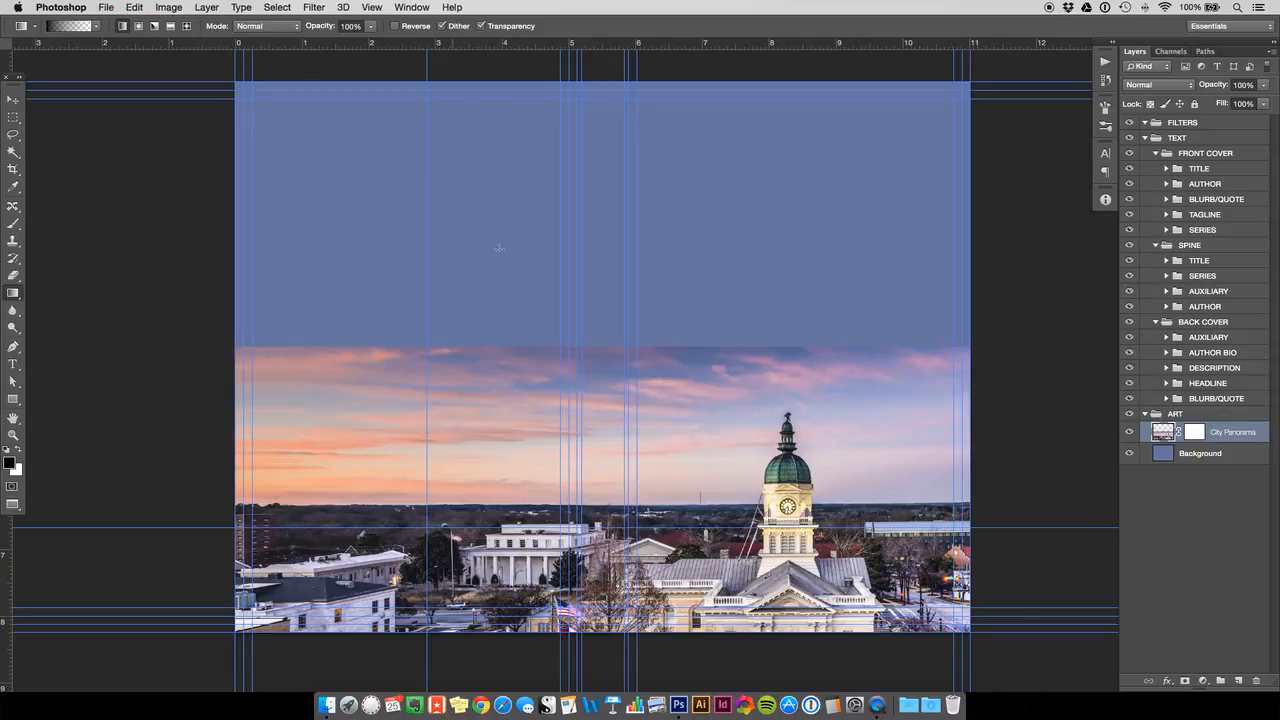
# Step: Draw a short vertical black-to-transparent gradient on the City Panorama layer mask across the panorama's top edge
pyautogui.click(1193, 437)
pyautogui.click(15, 296)
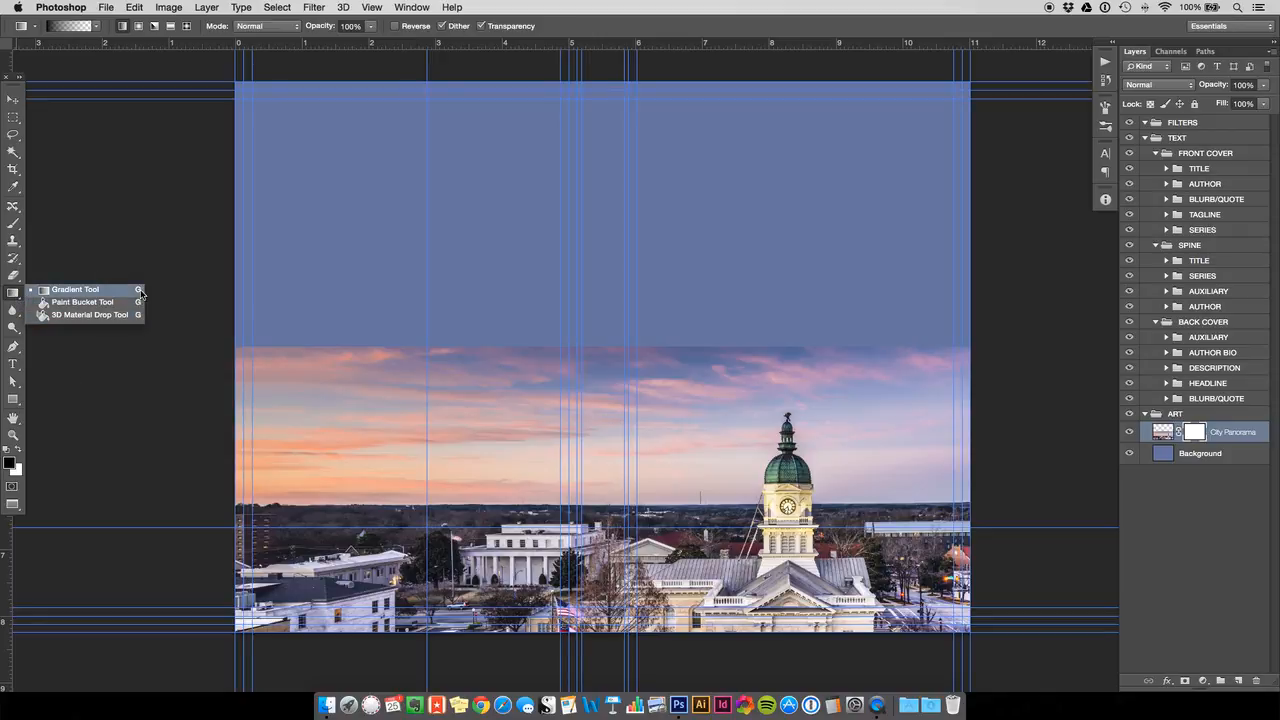
pyautogui.click(108, 290)
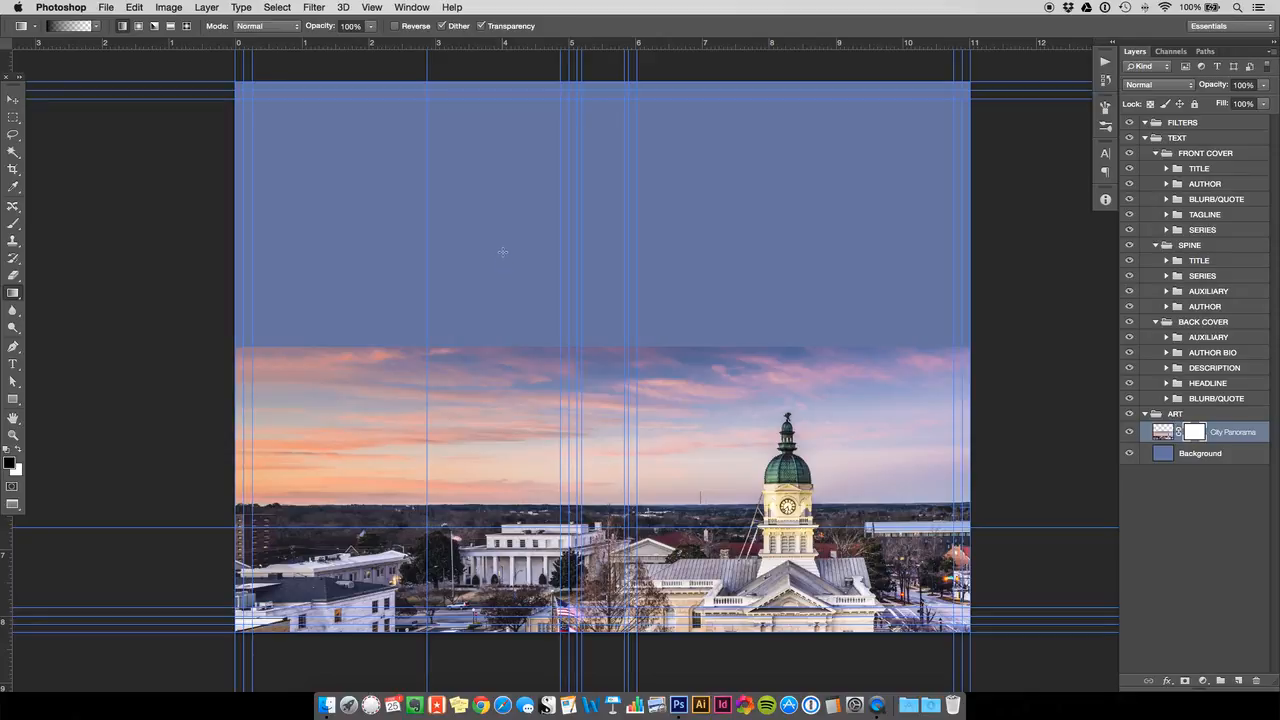
pyautogui.moveTo(503, 249); pyautogui.dragTo(513, 363)
pyautogui.moveTo(514, 378); pyautogui.dragTo(513, 391)
pyautogui.moveTo(517, 408); pyautogui.dragTo(518, 410)
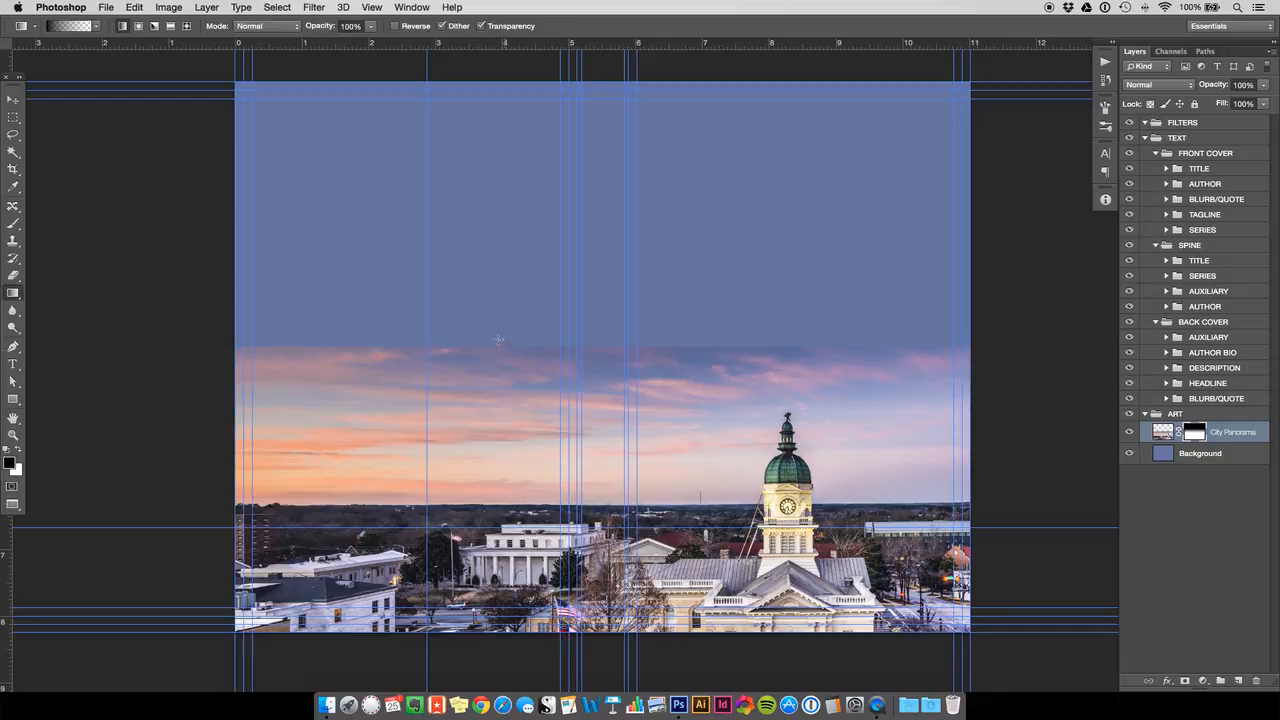
# Step: Disable and re-enable the City Panorama layer mask to compare the sky with and without it
pyautogui.rightClick(1196, 437)
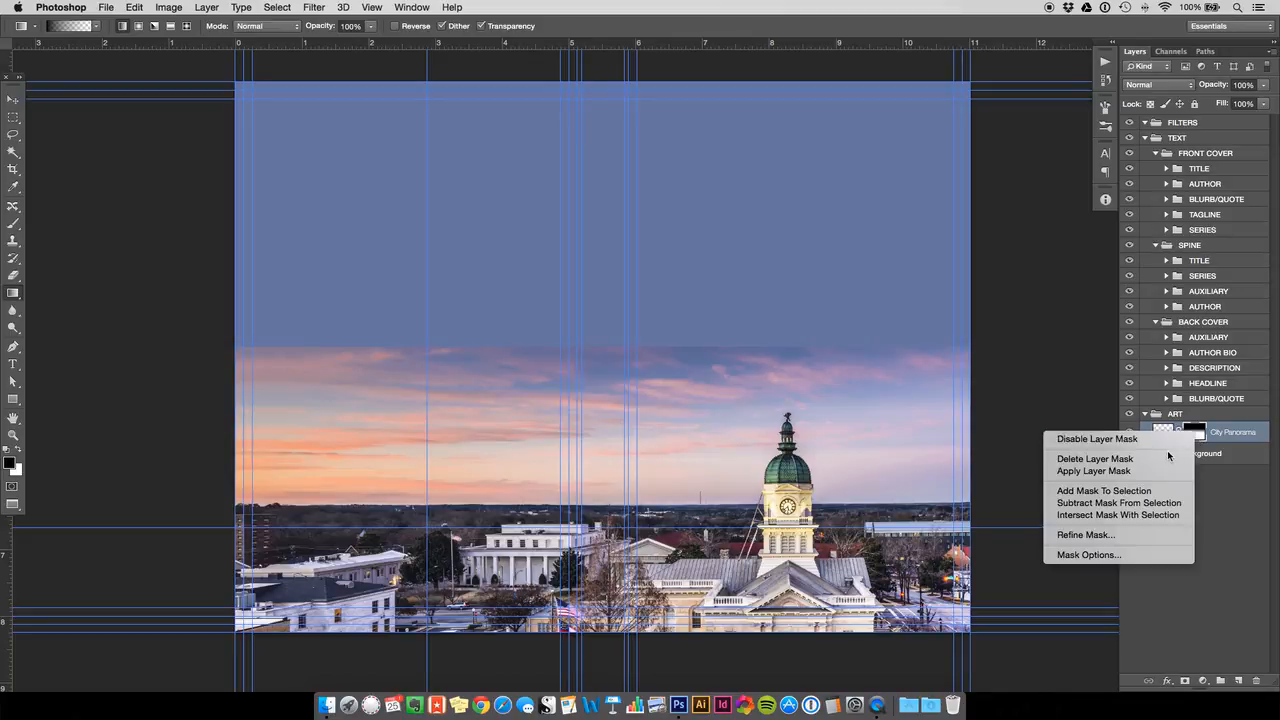
pyautogui.click(1165, 439)
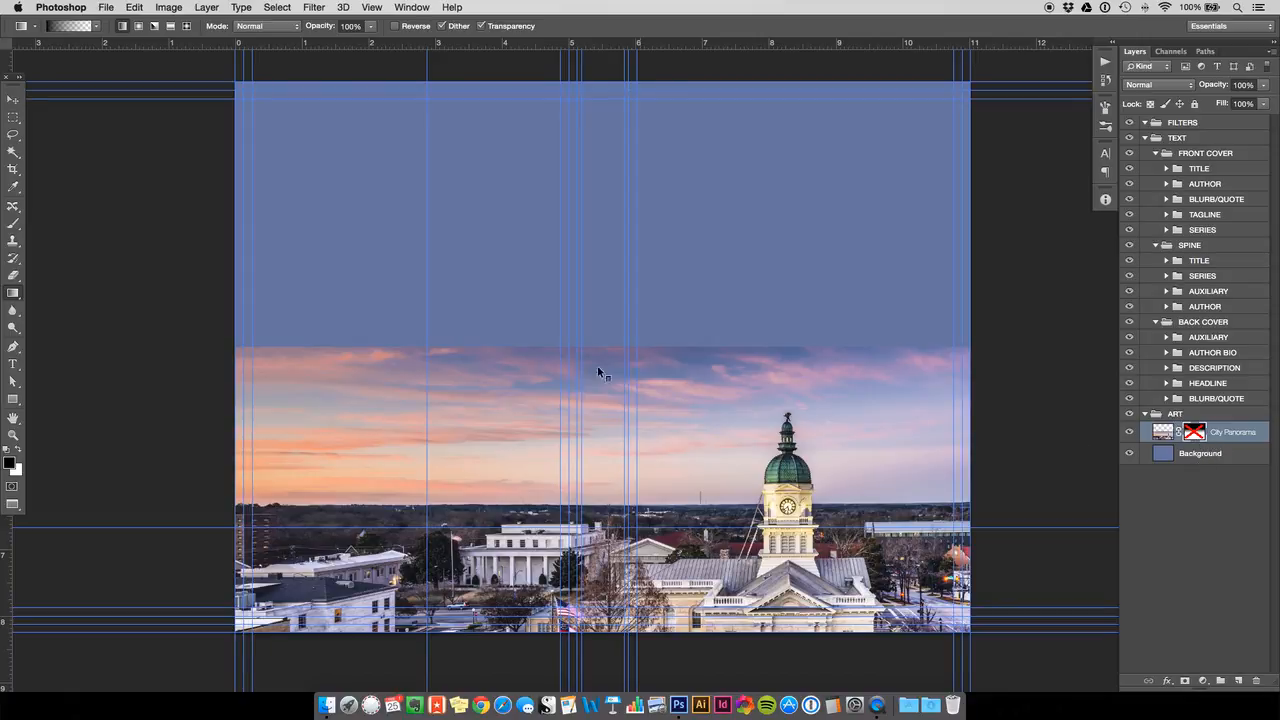
pyautogui.rightClick(1195, 437)
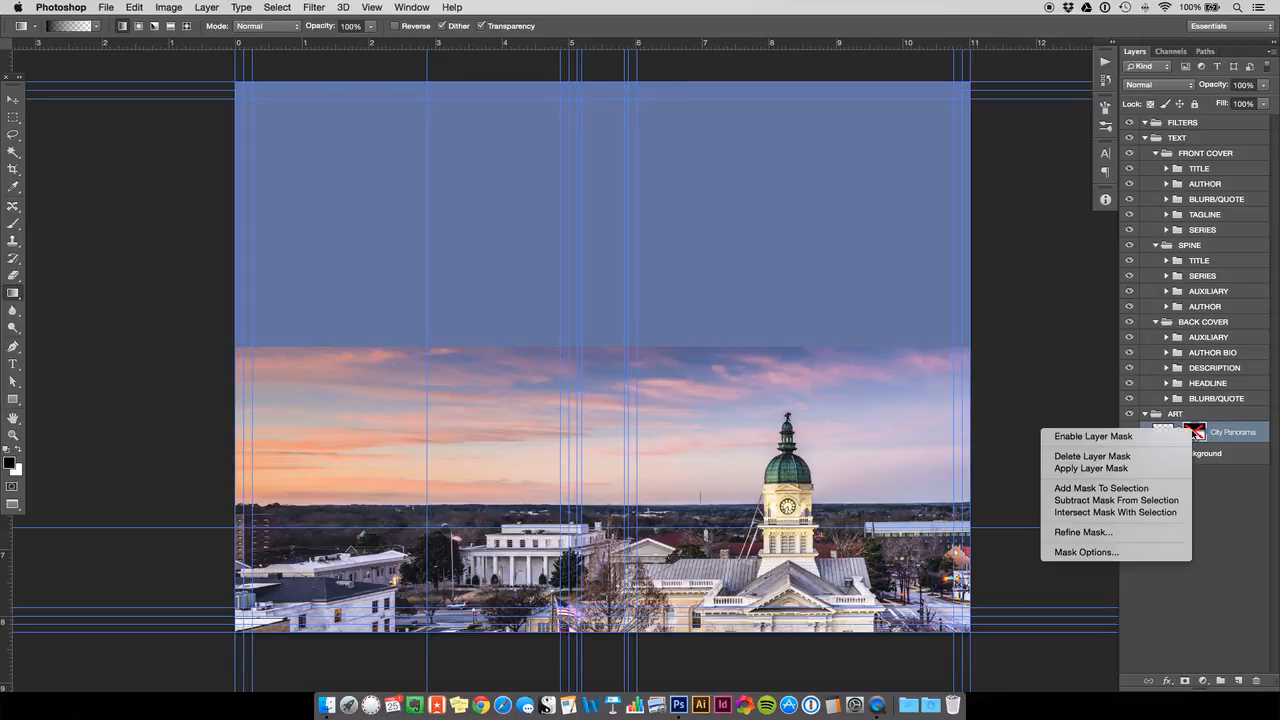
pyautogui.click(1155, 437)
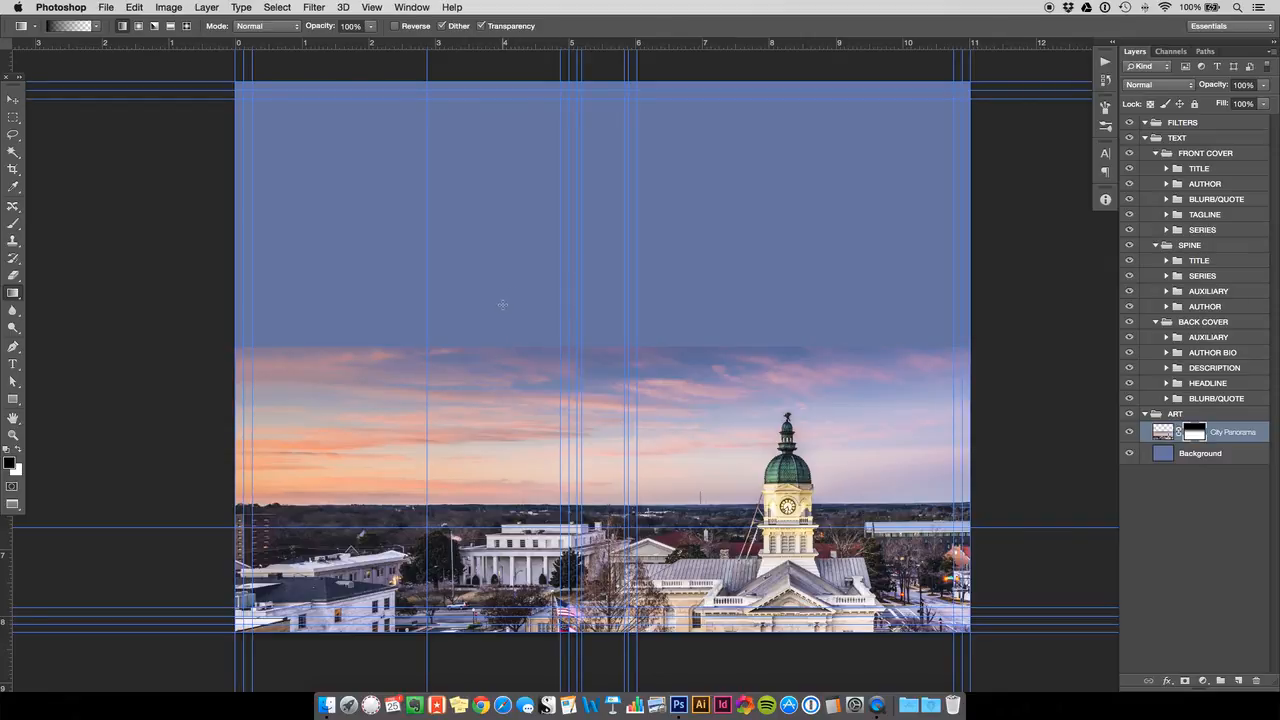
# Step: Add more vertical black-to-transparent gradients on the mask, reaching into the upper clouds, to blend the panorama's hard top edge into the blue
pyautogui.moveTo(502, 307); pyautogui.dragTo(522, 431)
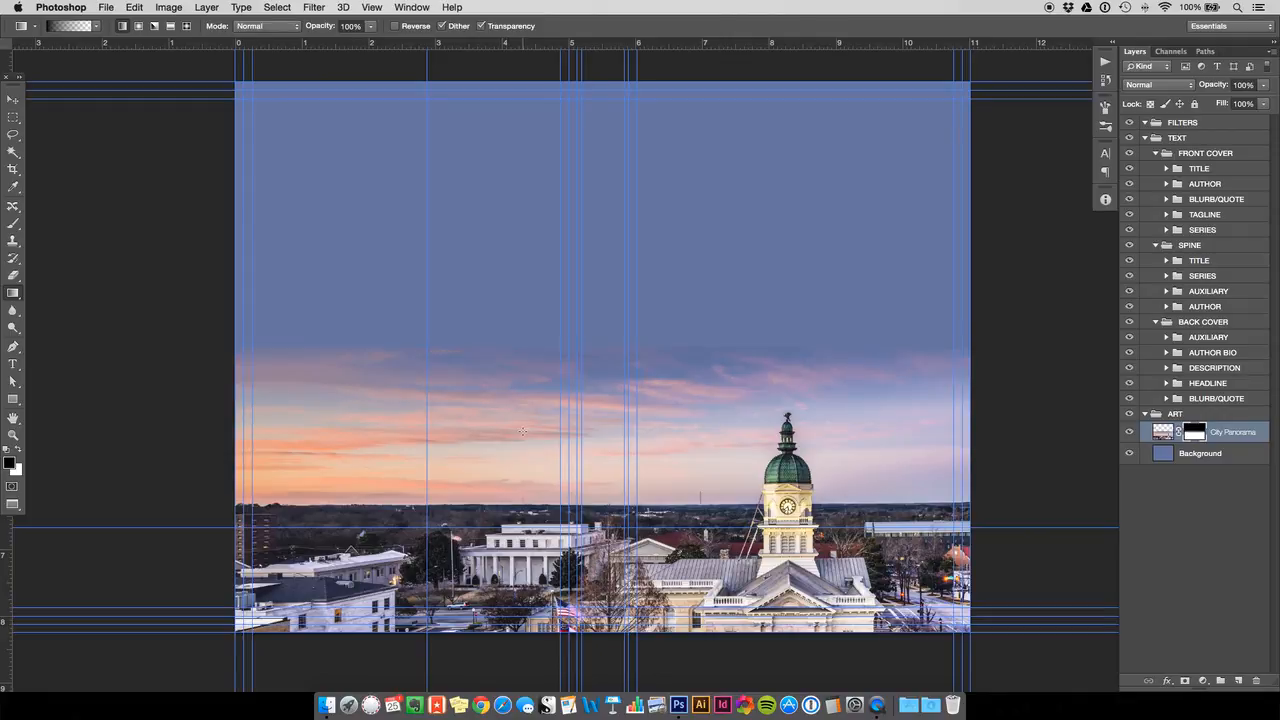
pyautogui.moveTo(488, 296); pyautogui.dragTo(501, 401)
pyautogui.moveTo(496, 249); pyautogui.dragTo(494, 432)
pyautogui.moveTo(493, 206); pyautogui.dragTo(493, 386)
pyautogui.moveTo(492, 203); pyautogui.dragTo(490, 426)
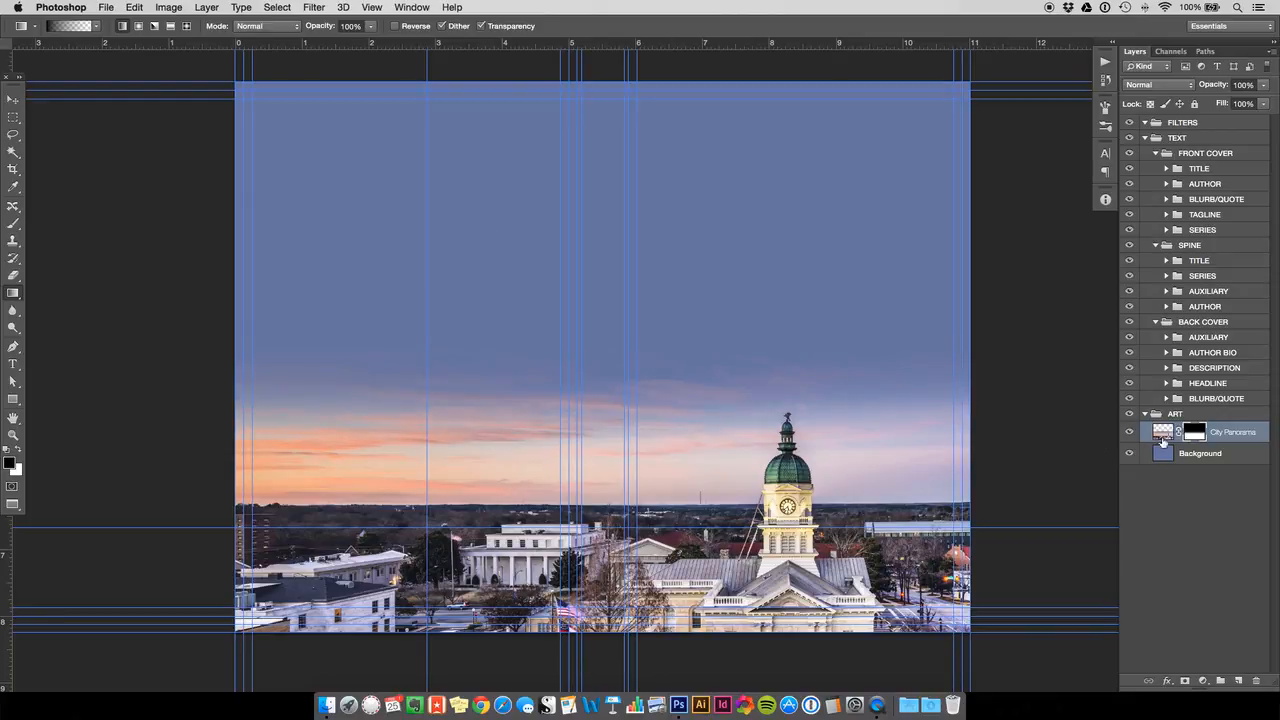
# Step: Check where the City Panorama image's top edge lies using Free Transform, leaving the image unchanged
pyautogui.press('super+t')
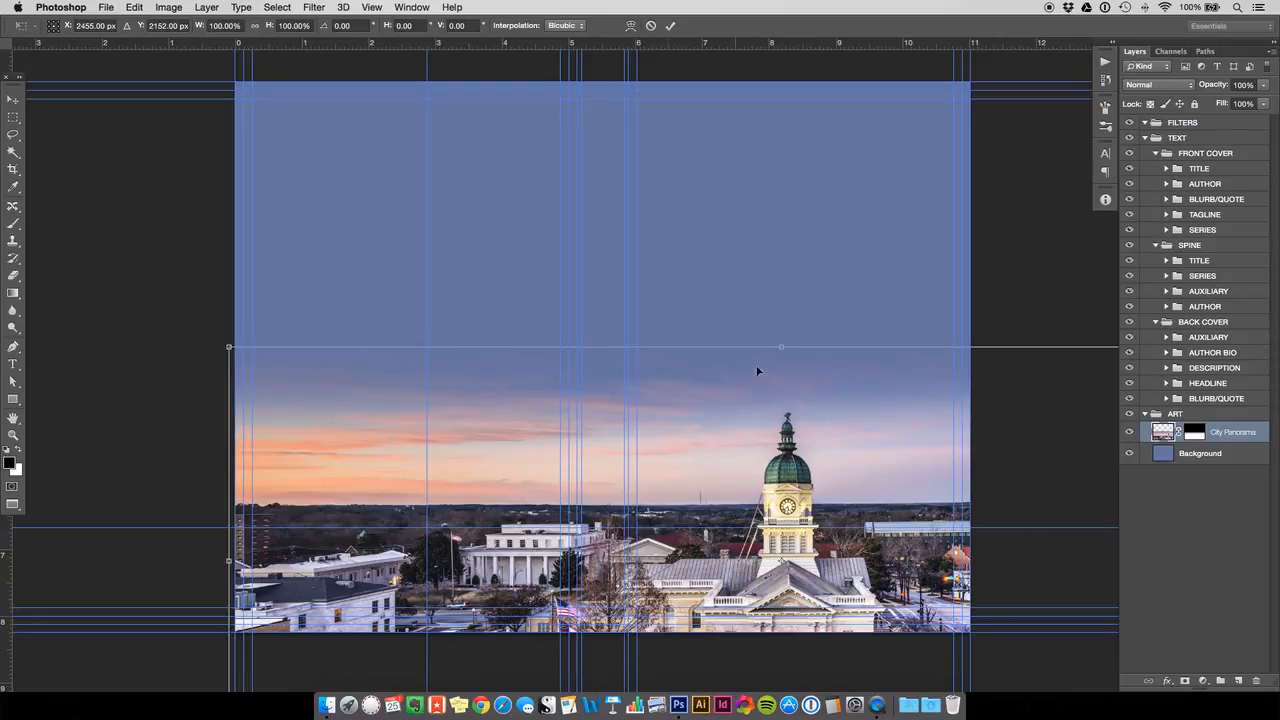
pyautogui.press('Return')
pyautogui.press('g')
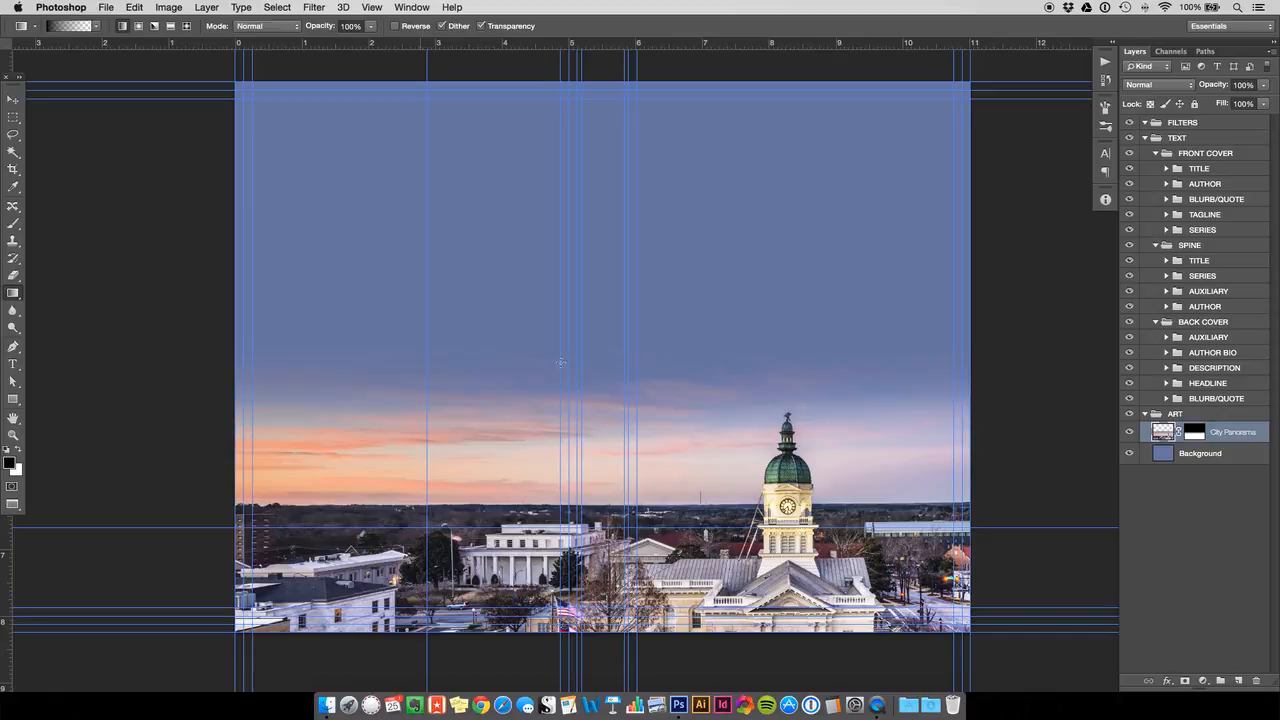
# Step: Try diagonal gradients on the City Panorama mask from the upper sky into the back-cover buildings, undoing both
pyautogui.click(1194, 436)
pyautogui.moveTo(277, 302); pyautogui.dragTo(452, 534)
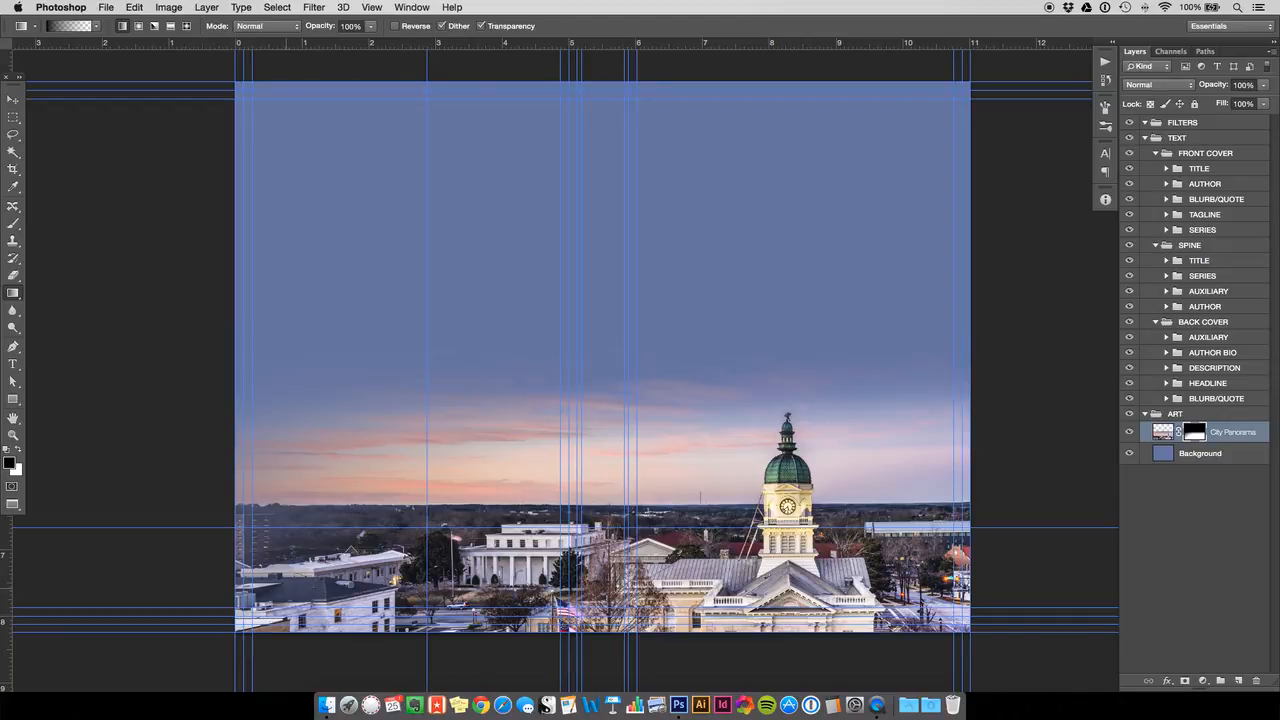
pyautogui.moveTo(323, 329); pyautogui.dragTo(497, 636)
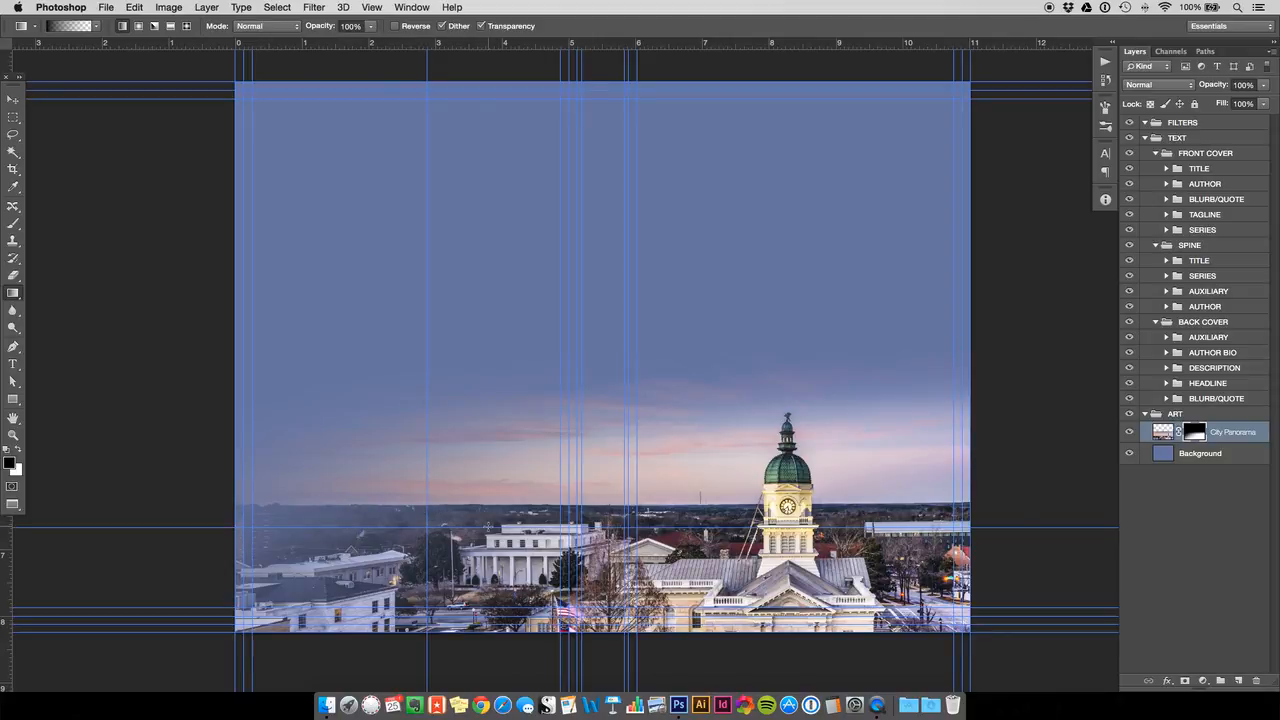
pyautogui.press('super+alt+z')
pyautogui.press('super+alt+z')
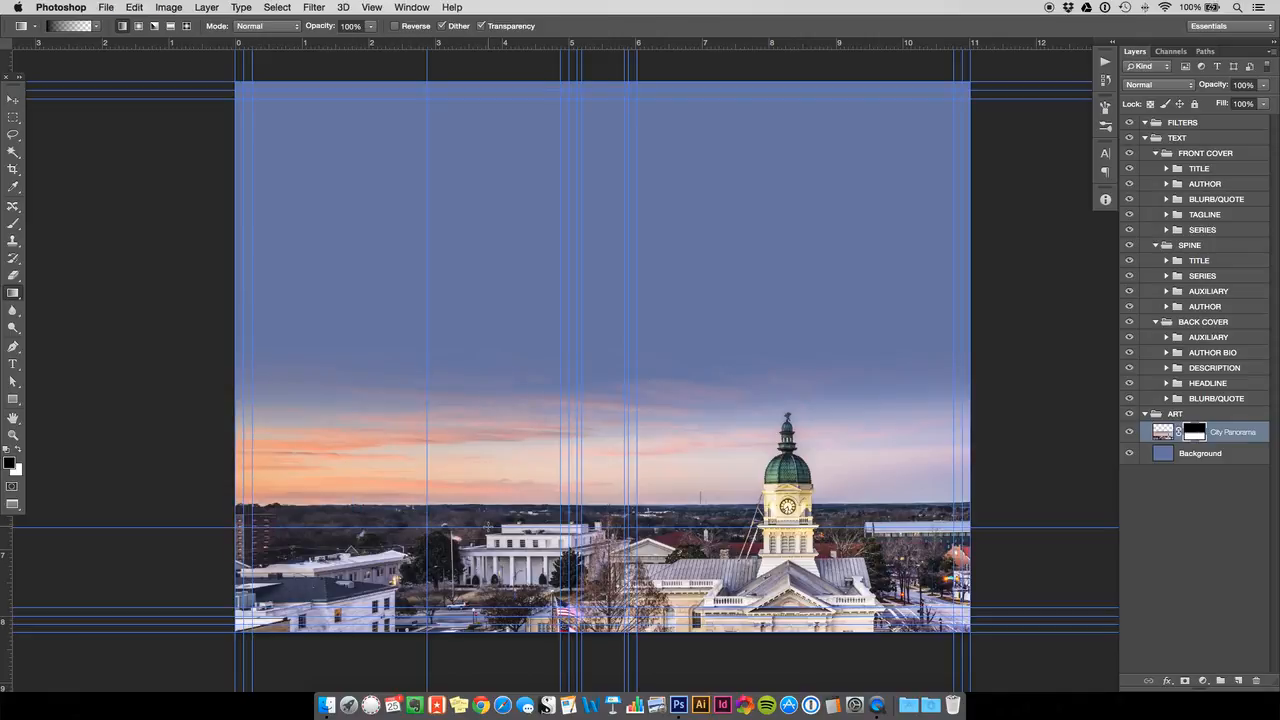
# Step: Paint black on the mask with a soft 1600 px brush at 0% hardness to fade the back-cover clouds, undoing an overly low stroke
pyautogui.click(13, 223)
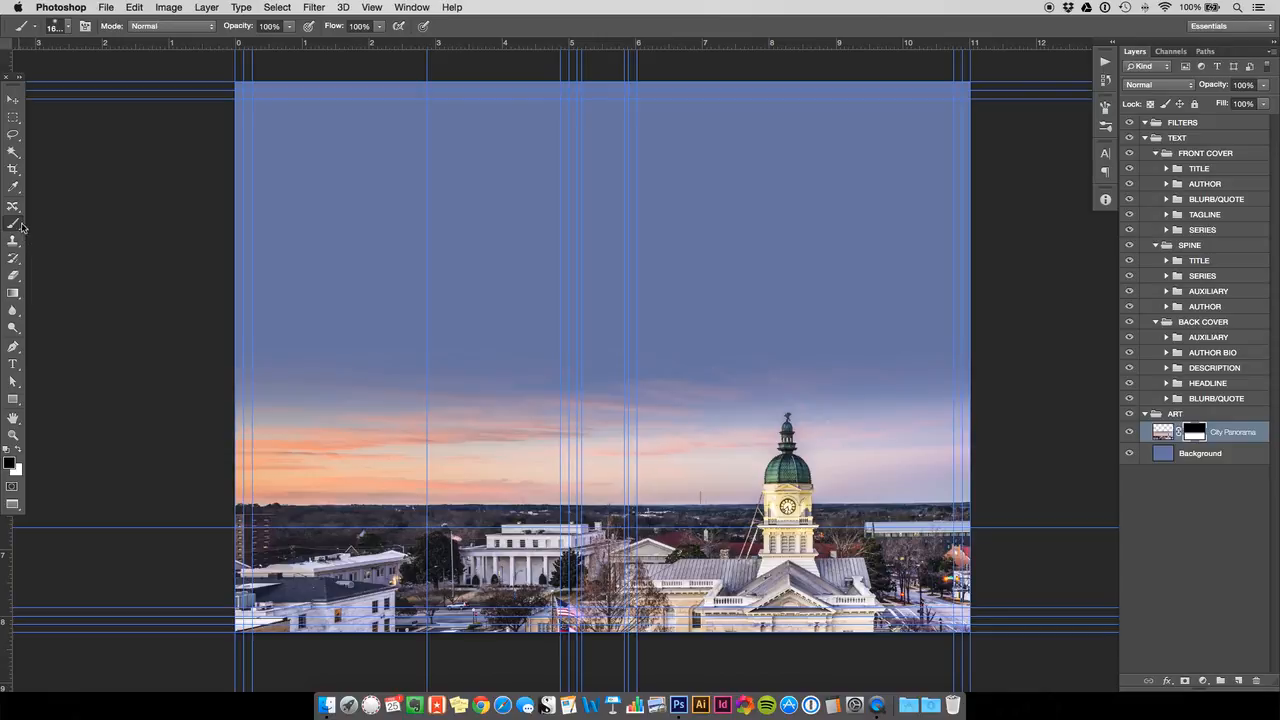
pyautogui.click(68, 27)
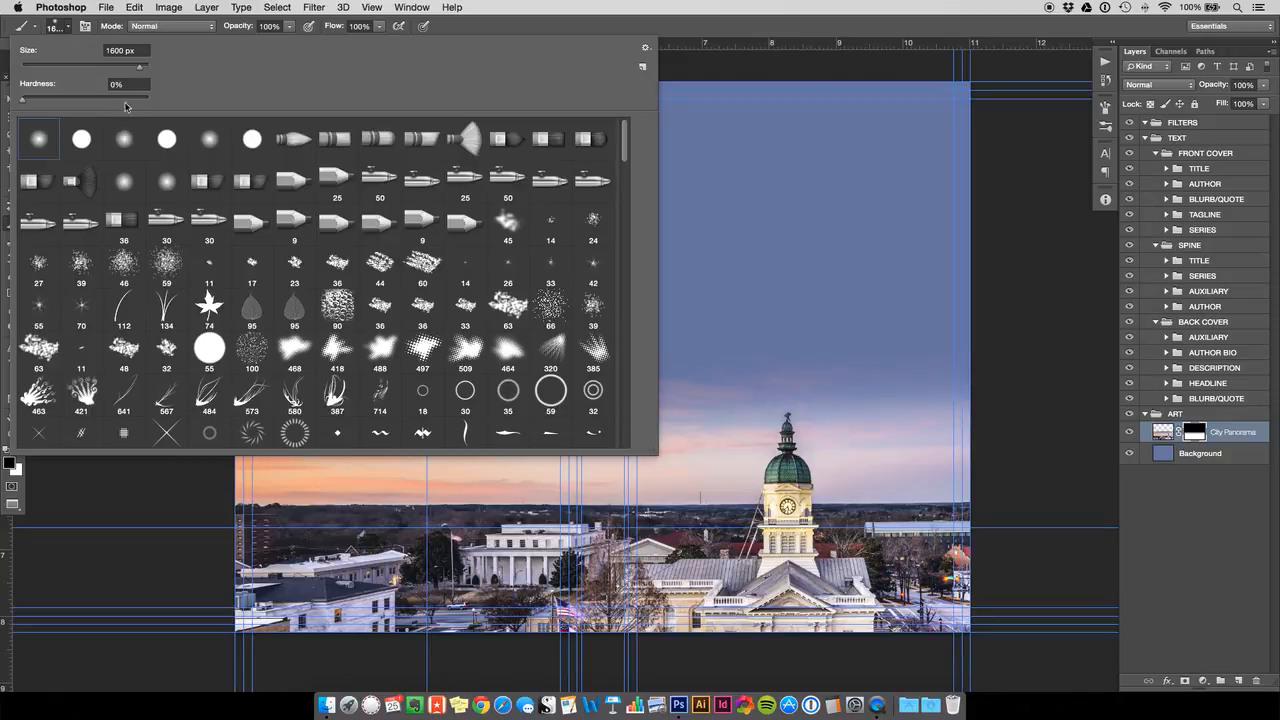
pyautogui.click(67, 27)
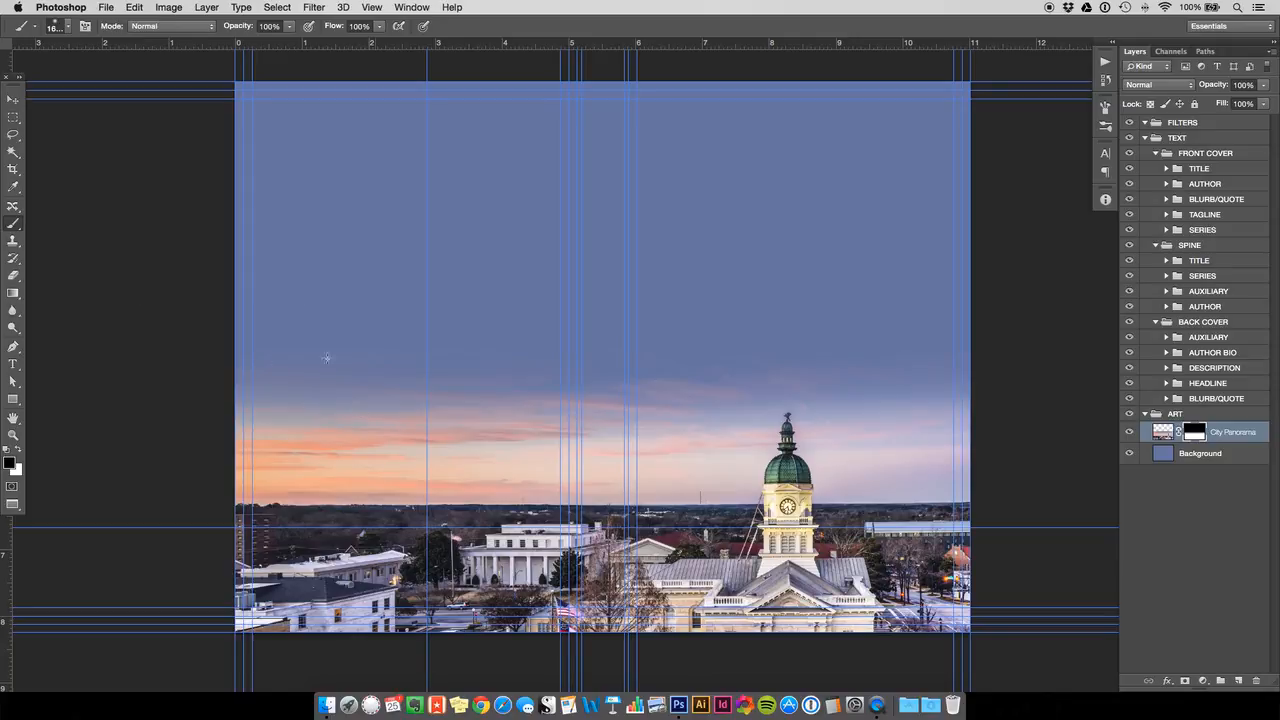
pyautogui.click(13, 100)
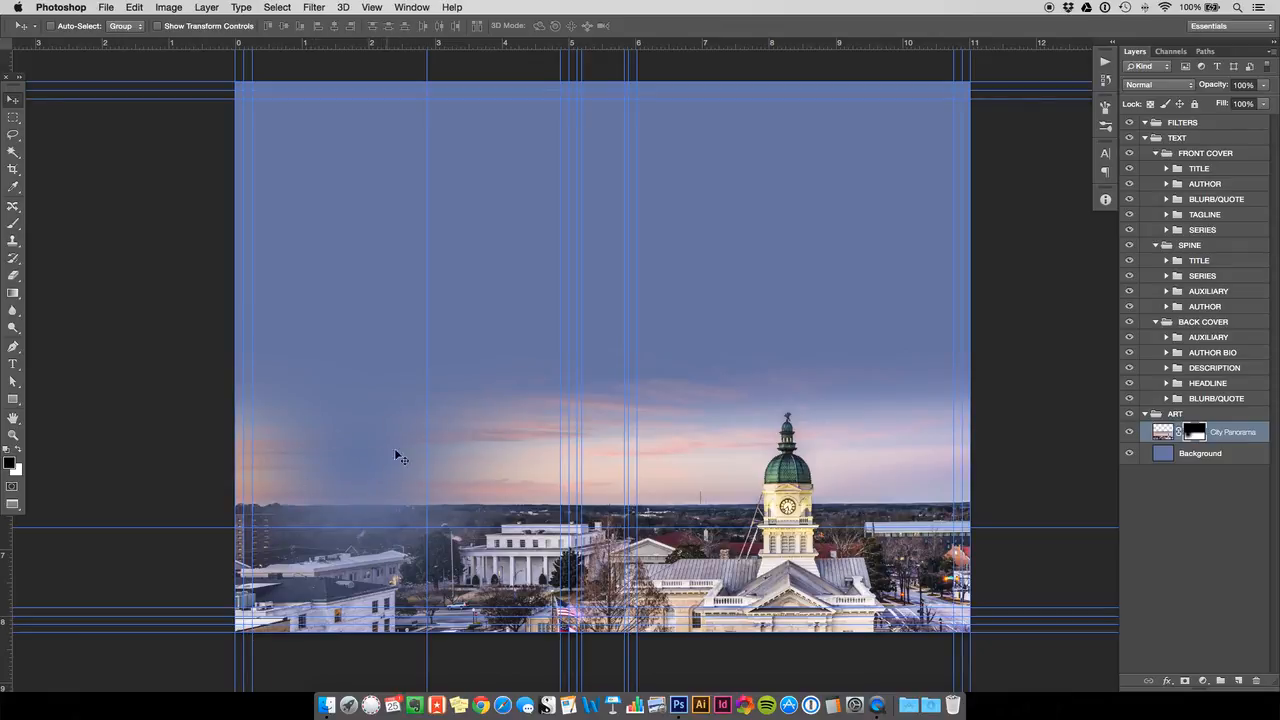
pyautogui.press('super+z')
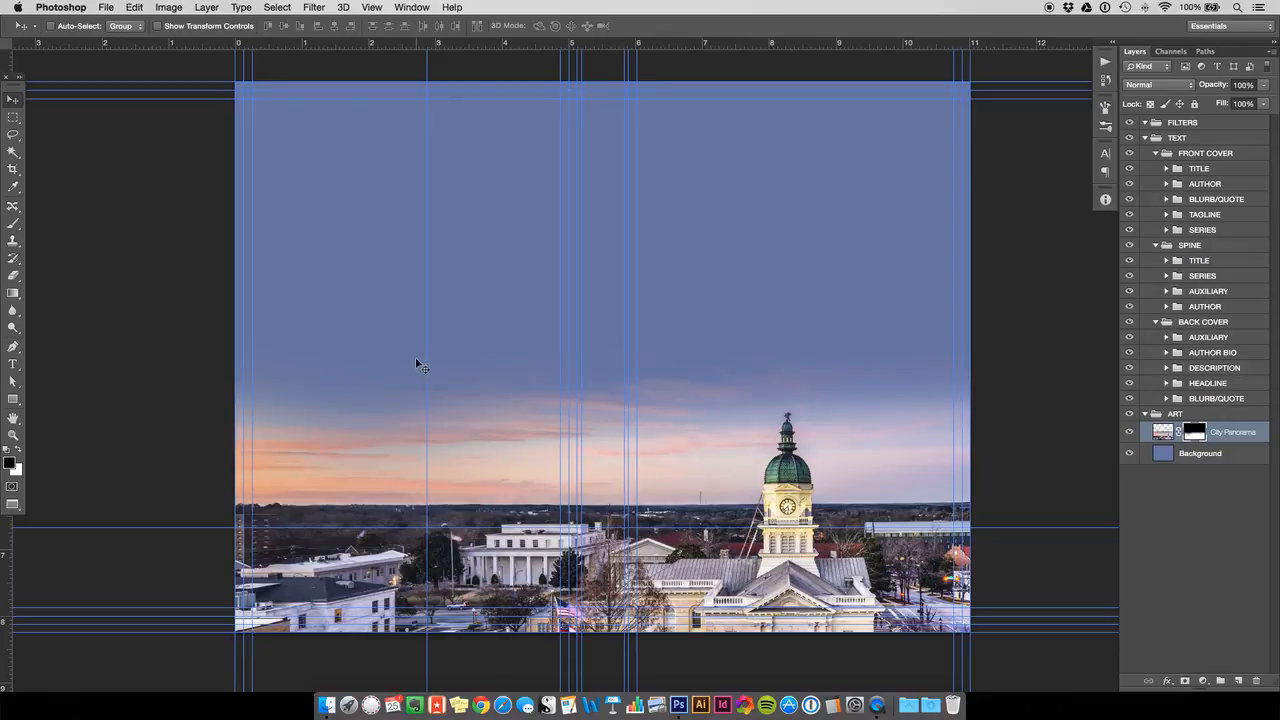
pyautogui.press('b')
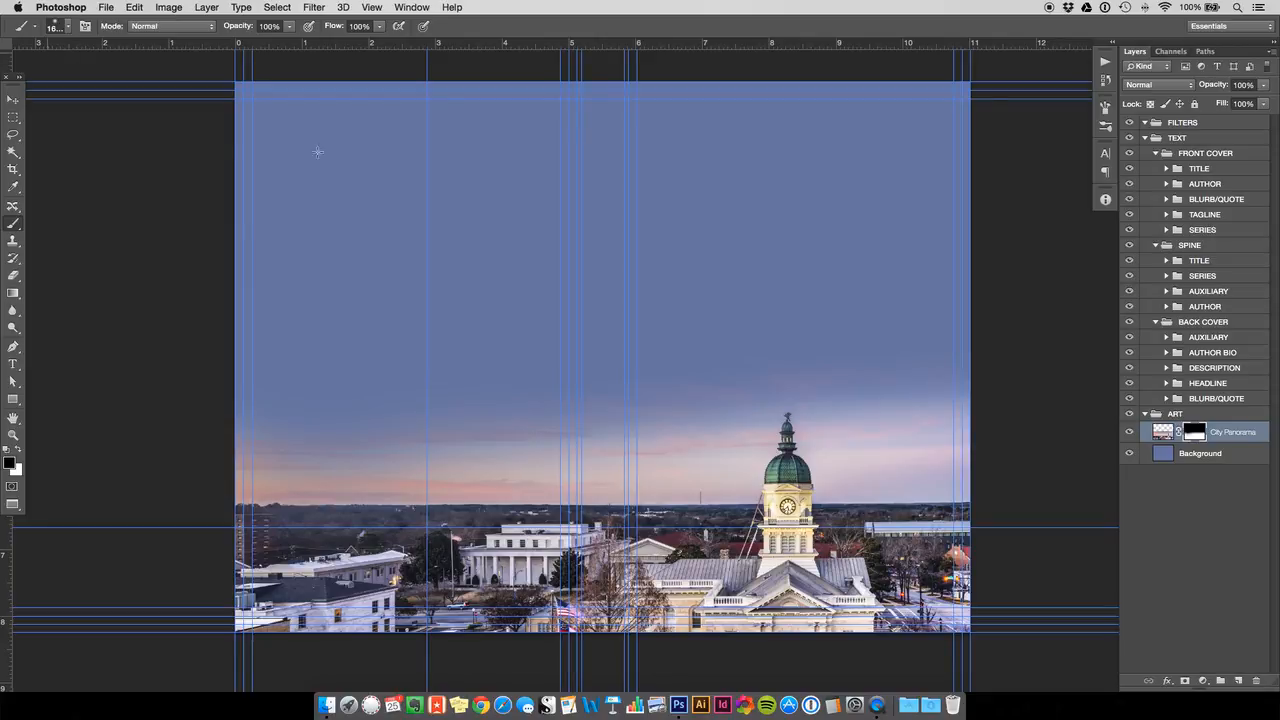
# Step: Set the brush size to 1000 px and paint black on the mask over the remaining sunset sky around the clock tower
pyautogui.click(65, 27)
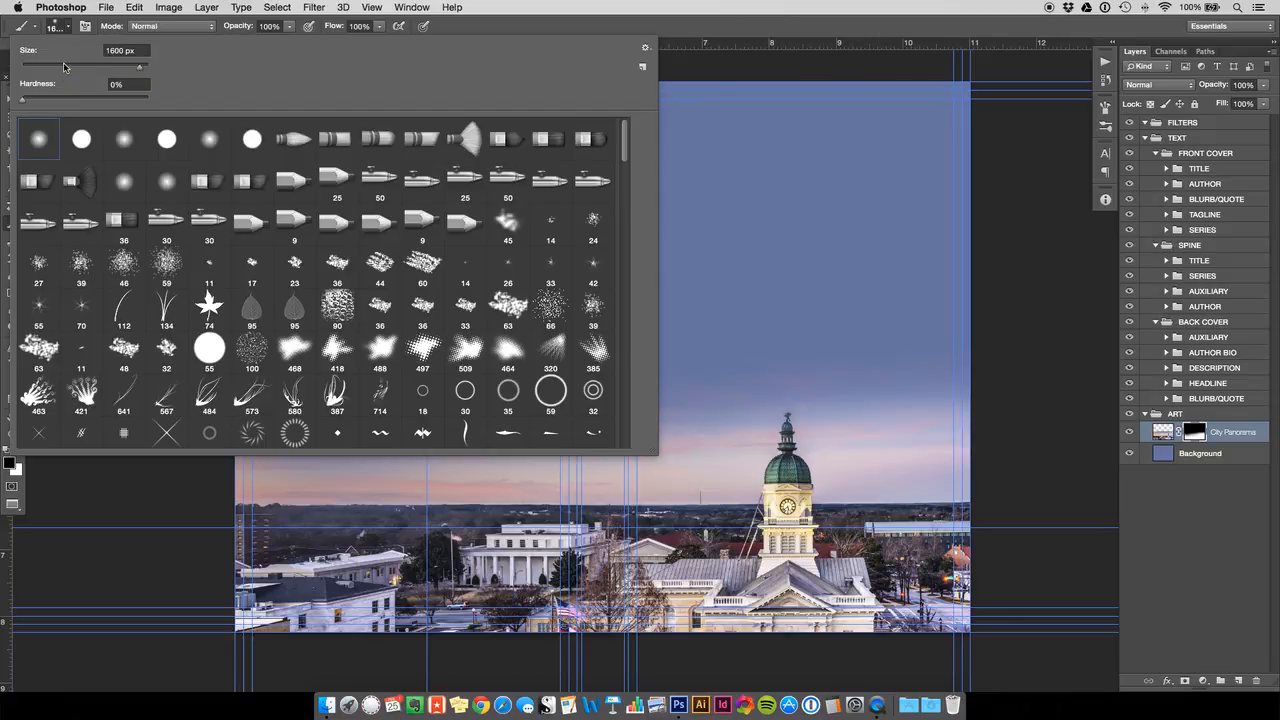
pyautogui.moveTo(140, 68); pyautogui.dragTo(138, 70)
pyautogui.write('1000')
pyautogui.press('Return')
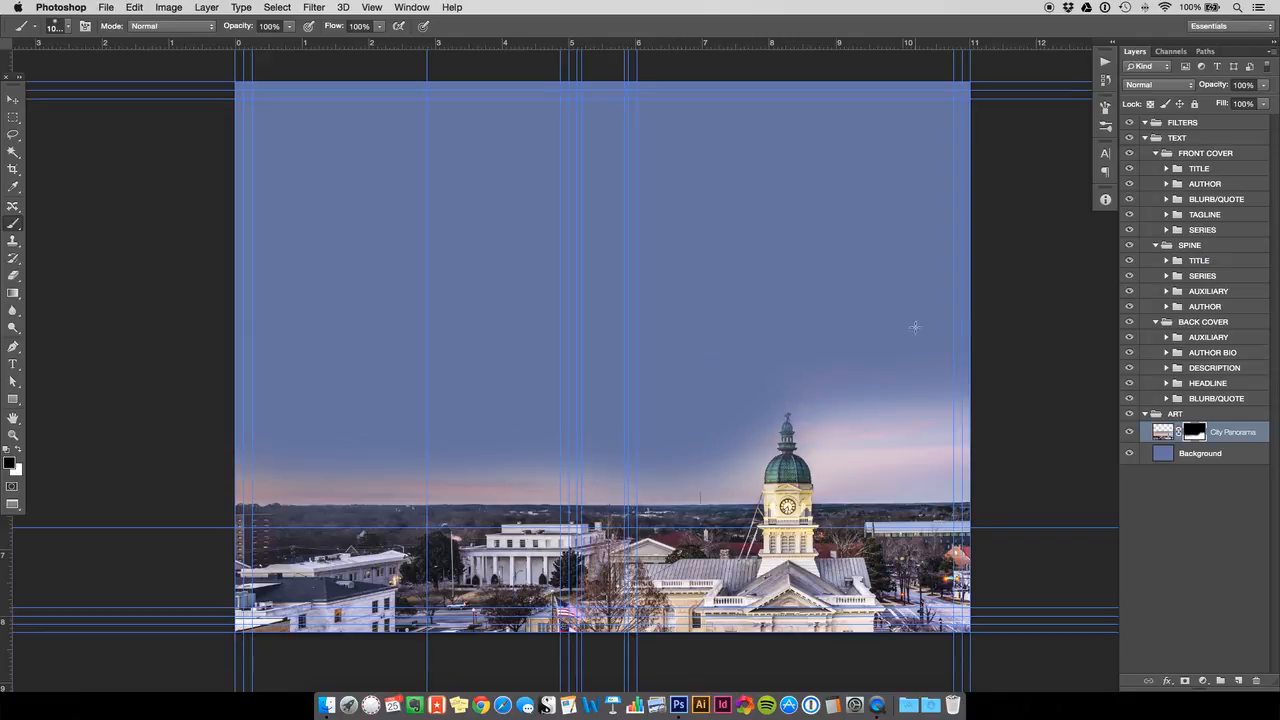
pyautogui.moveTo(920, 347)
pyautogui.mouseDown()
pyautogui.moveTo(978, 364)
pyautogui.moveTo(923, 364)
pyautogui.moveTo(847, 435)
pyautogui.mouseUp()
pyautogui.moveTo(889, 384); pyautogui.dragTo(910, 397)
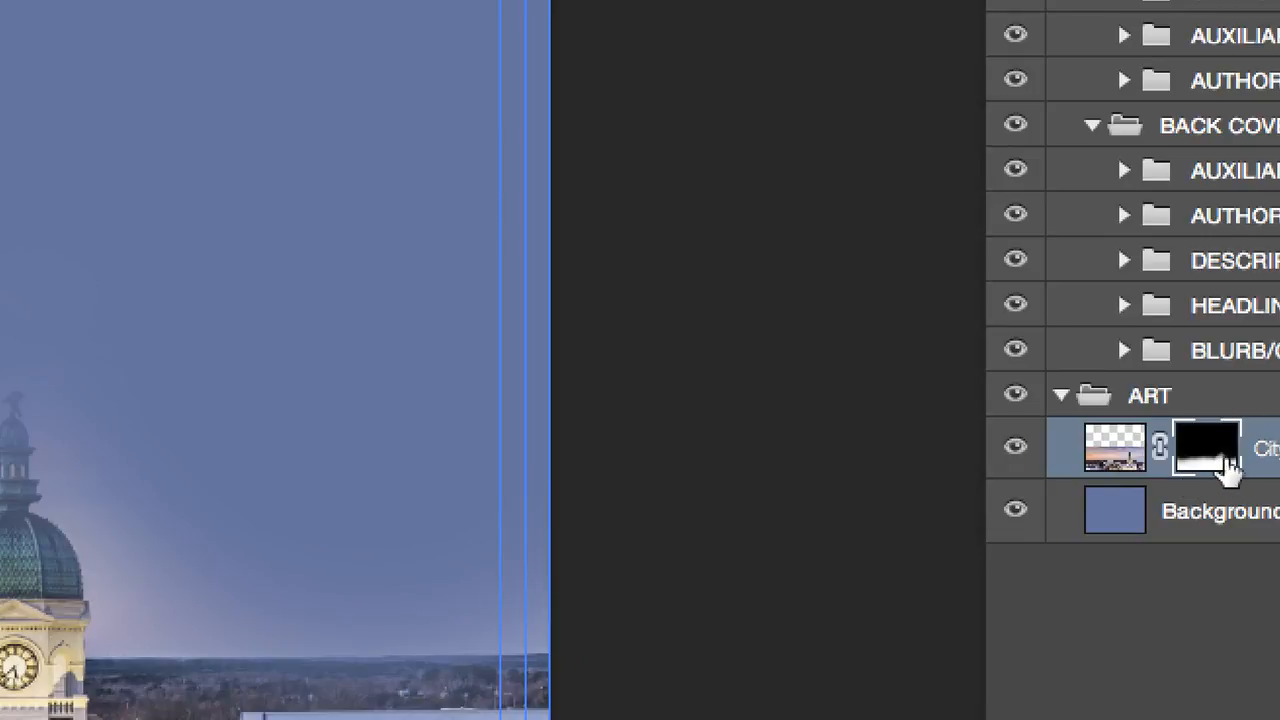
pyautogui.moveTo(1197, 485); pyautogui.dragTo(1193, 468)
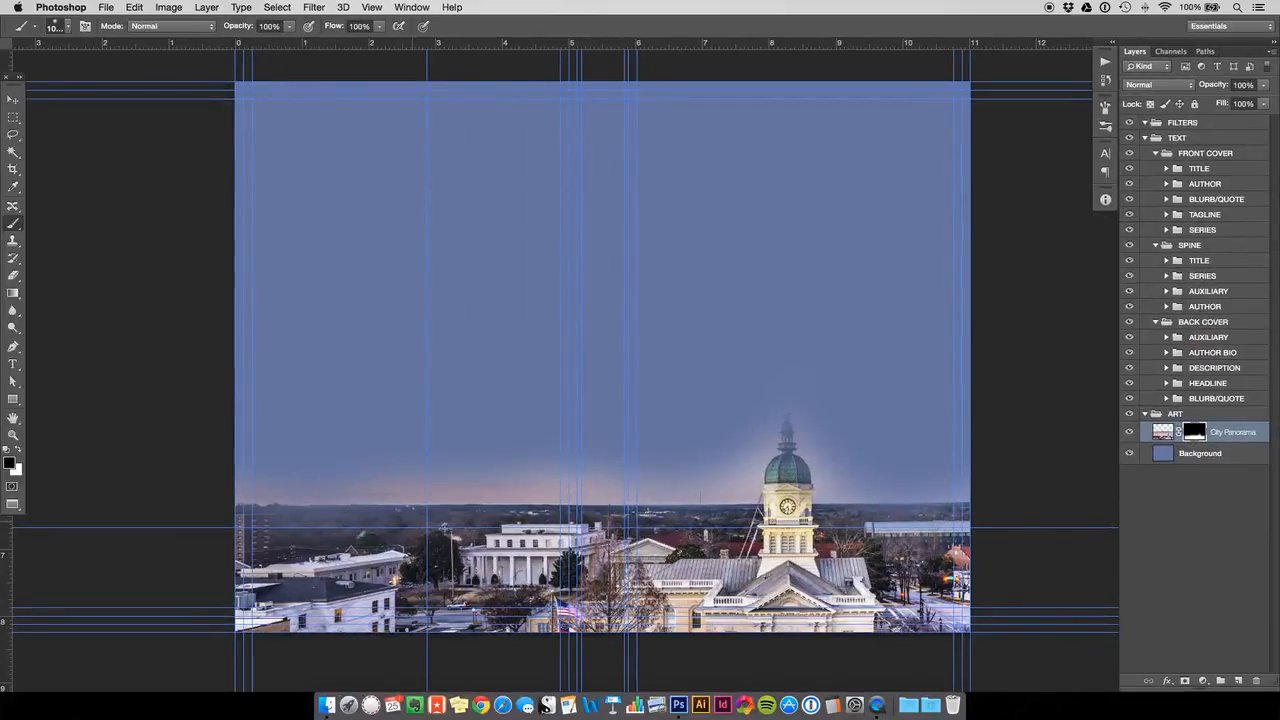
# Step: Compare the clock tower up close with the City Panorama layer mask disabled and enabled again
pyautogui.click(18, 449)
pyautogui.click(13, 293)
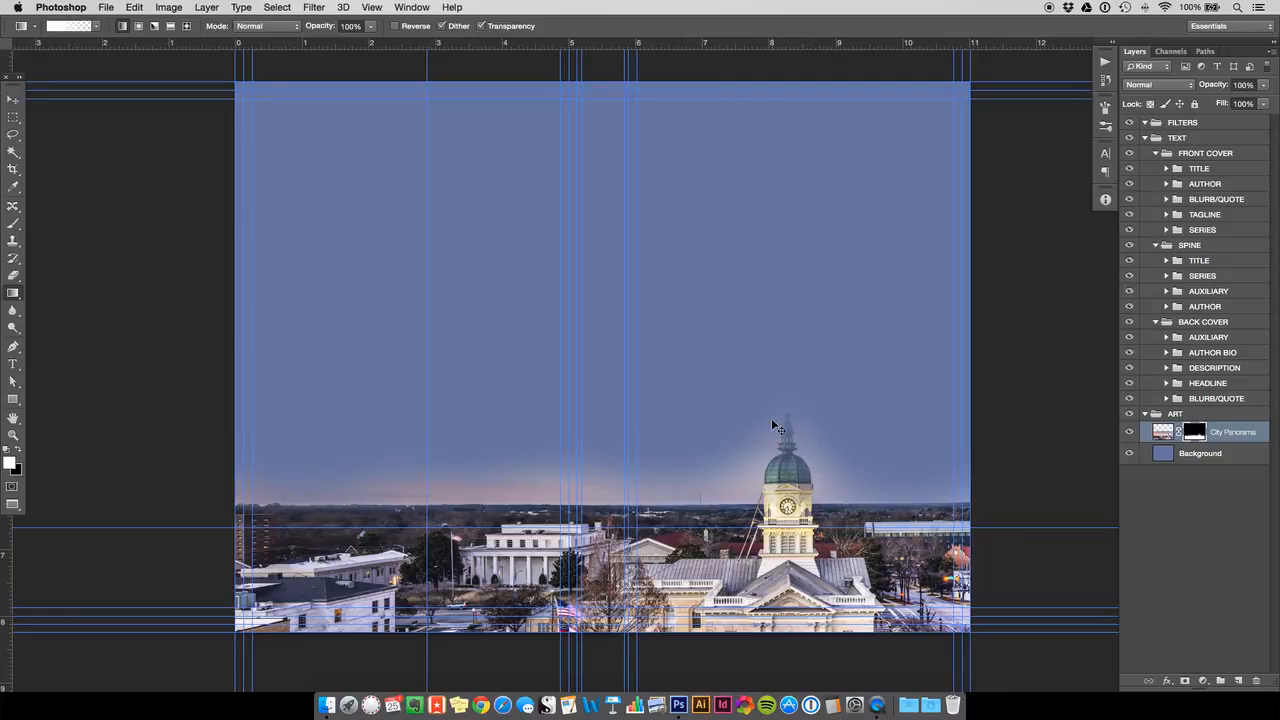
pyautogui.press('super+plus')
pyautogui.press('super+plus')
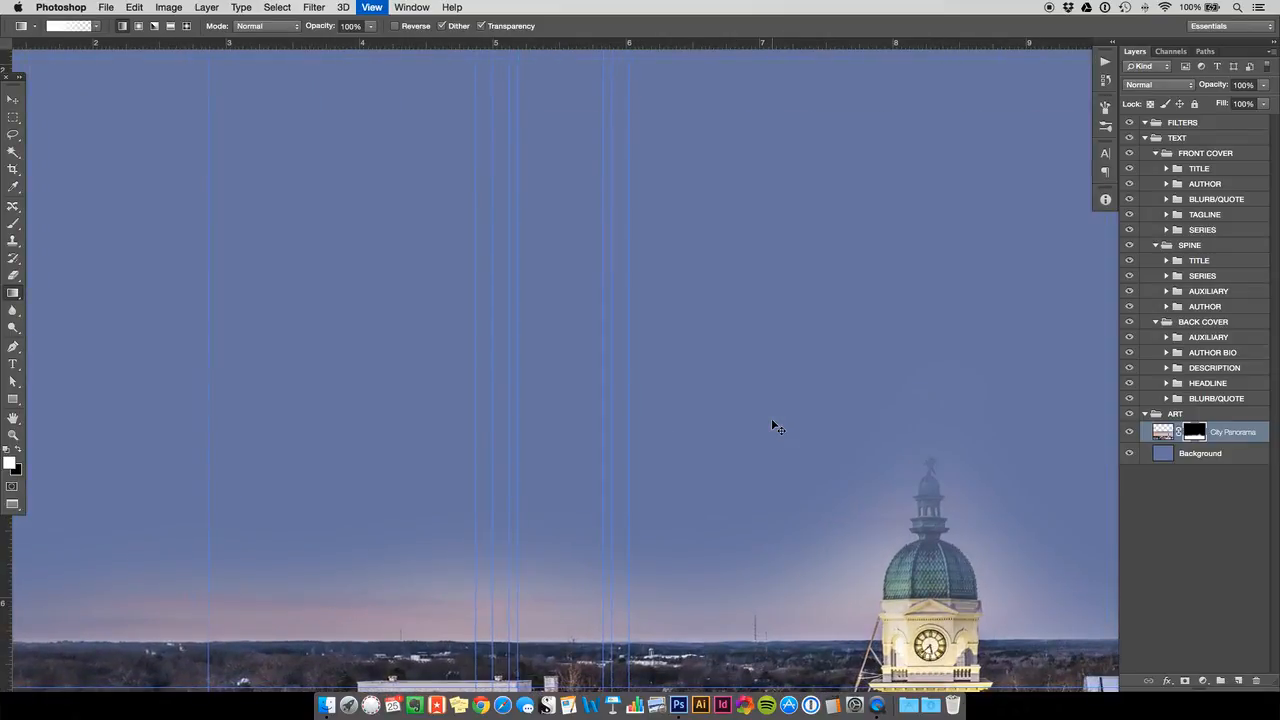
pyautogui.press('super+plus')
pyautogui.press('super+plus')
pyautogui.press('h')
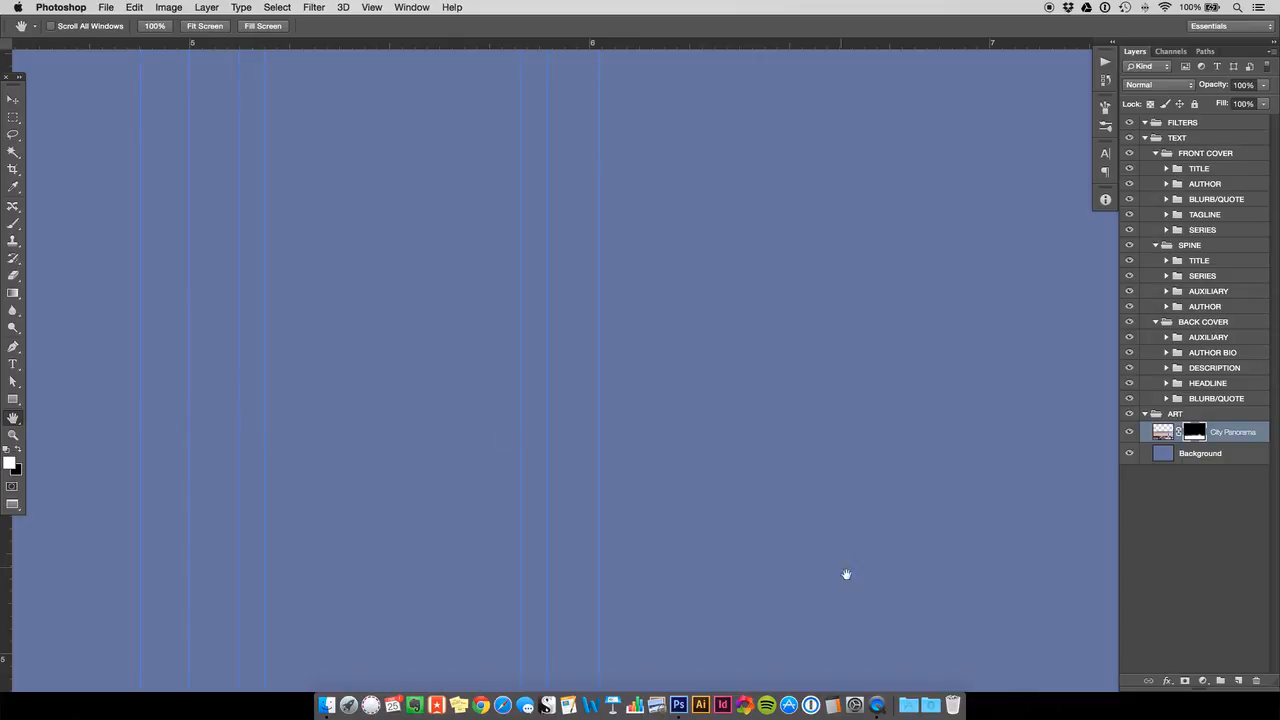
pyautogui.moveTo(750, 443); pyautogui.dragTo(514, 331)
pyautogui.moveTo(934, 560); pyautogui.dragTo(466, 366)
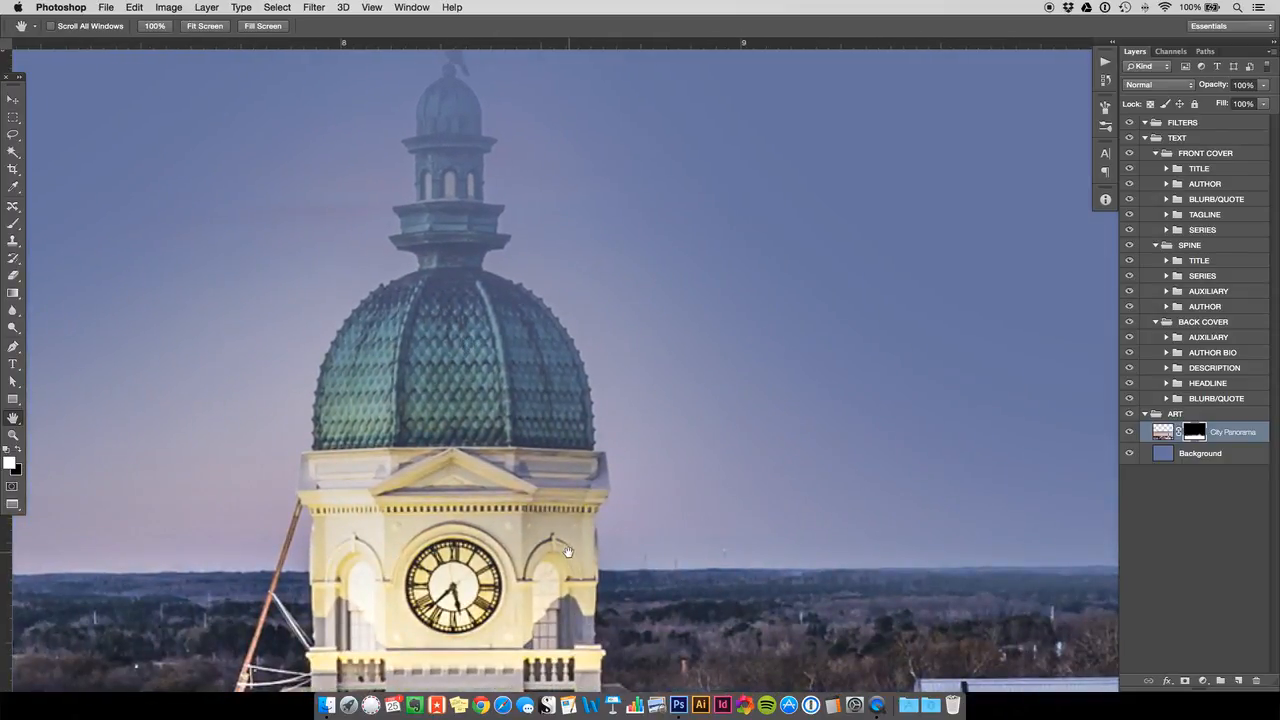
pyautogui.moveTo(541, 506); pyautogui.dragTo(636, 513)
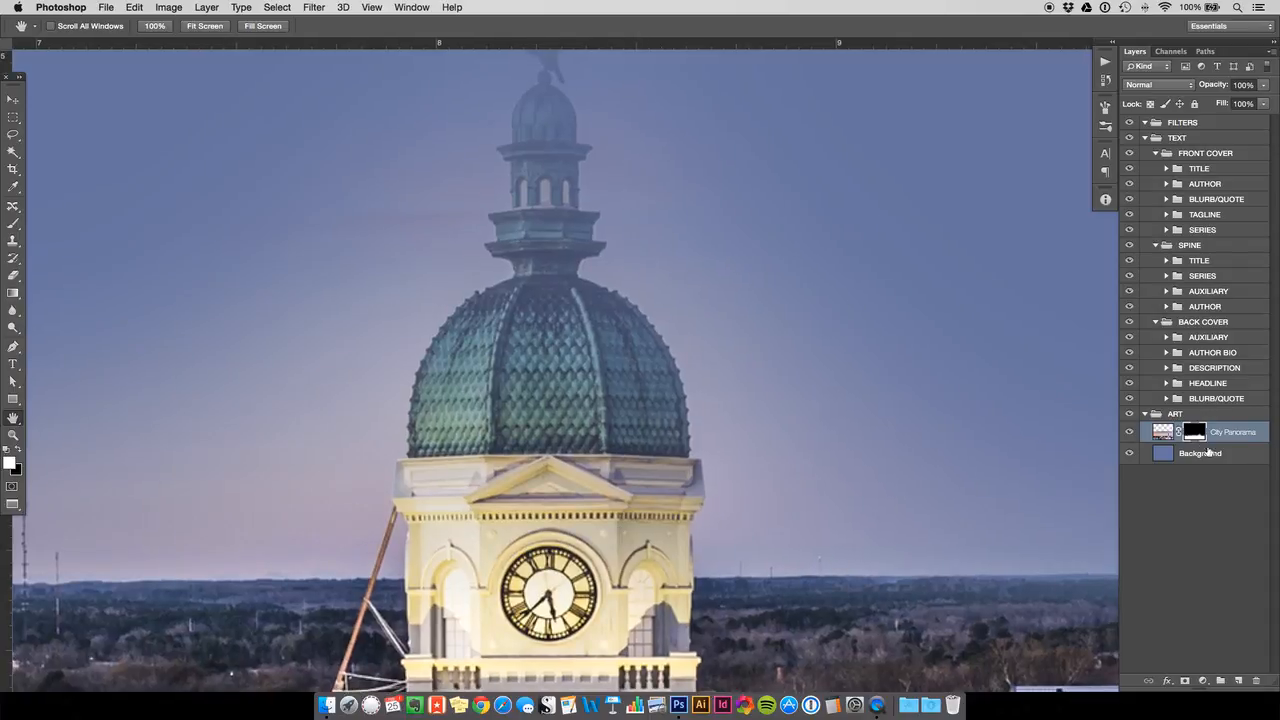
pyautogui.moveTo(539, 367); pyautogui.dragTo(558, 403)
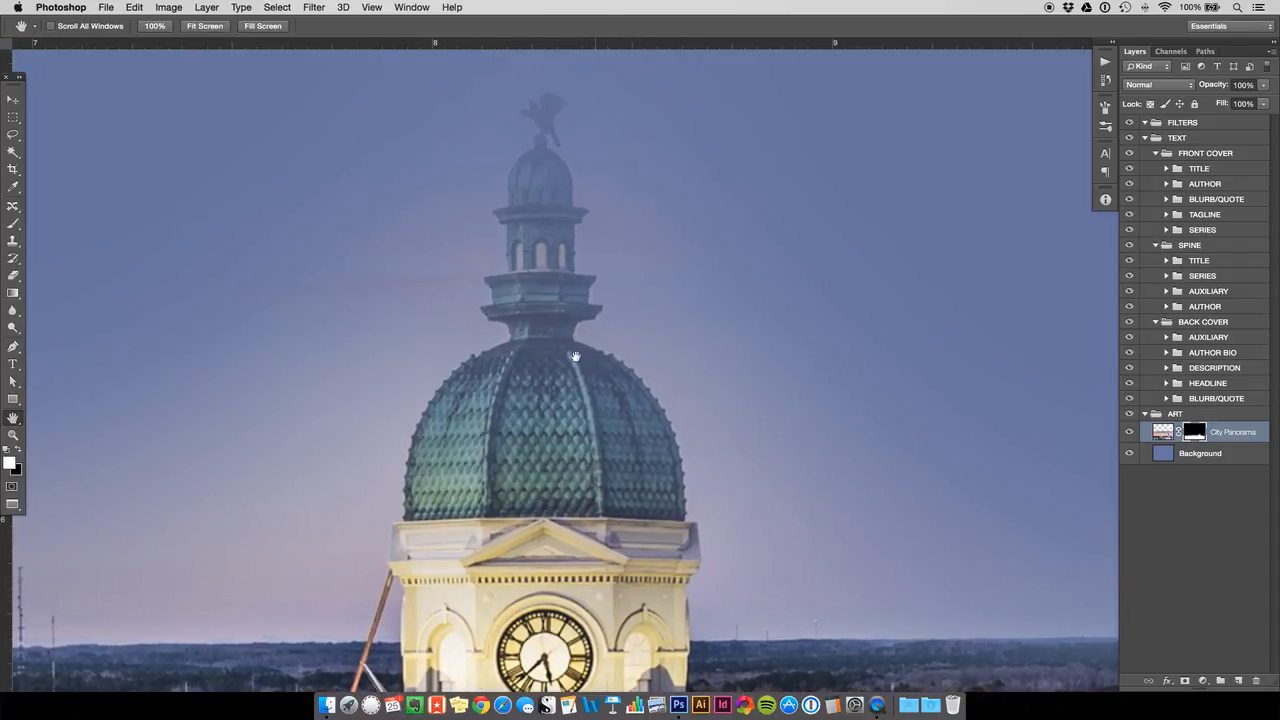
pyautogui.rightClick(1195, 432)
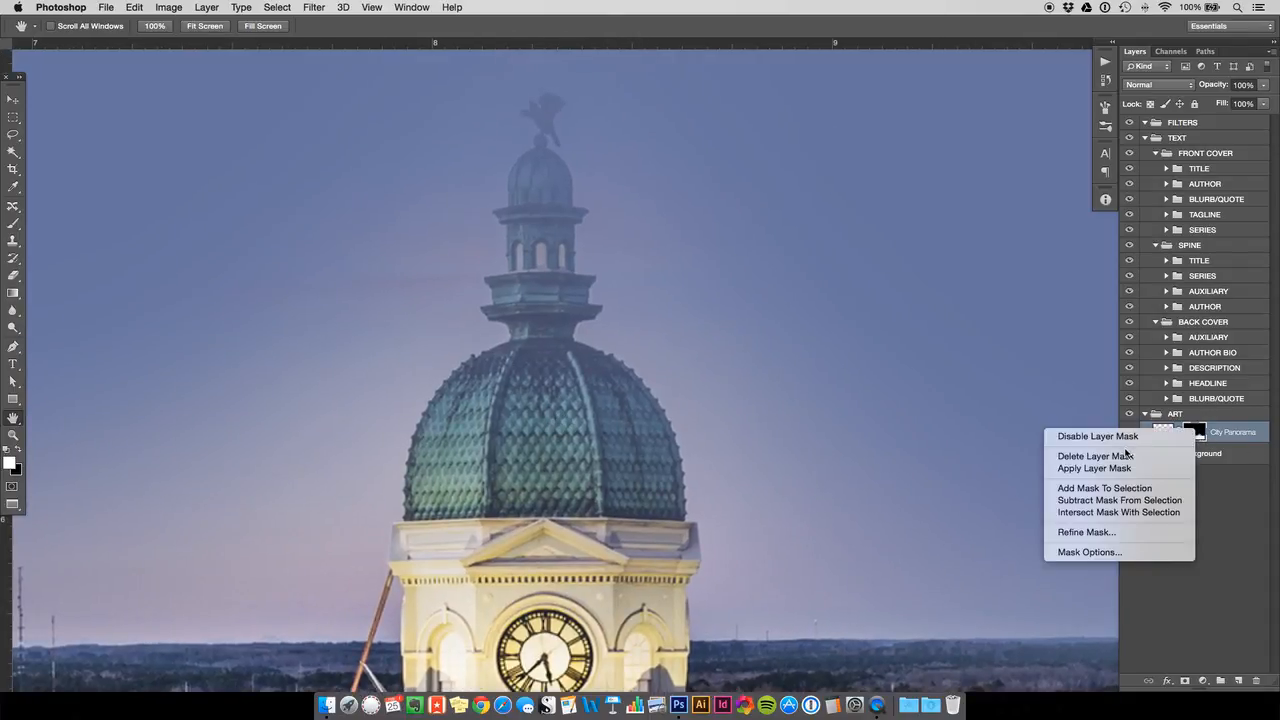
pyautogui.click(1105, 437)
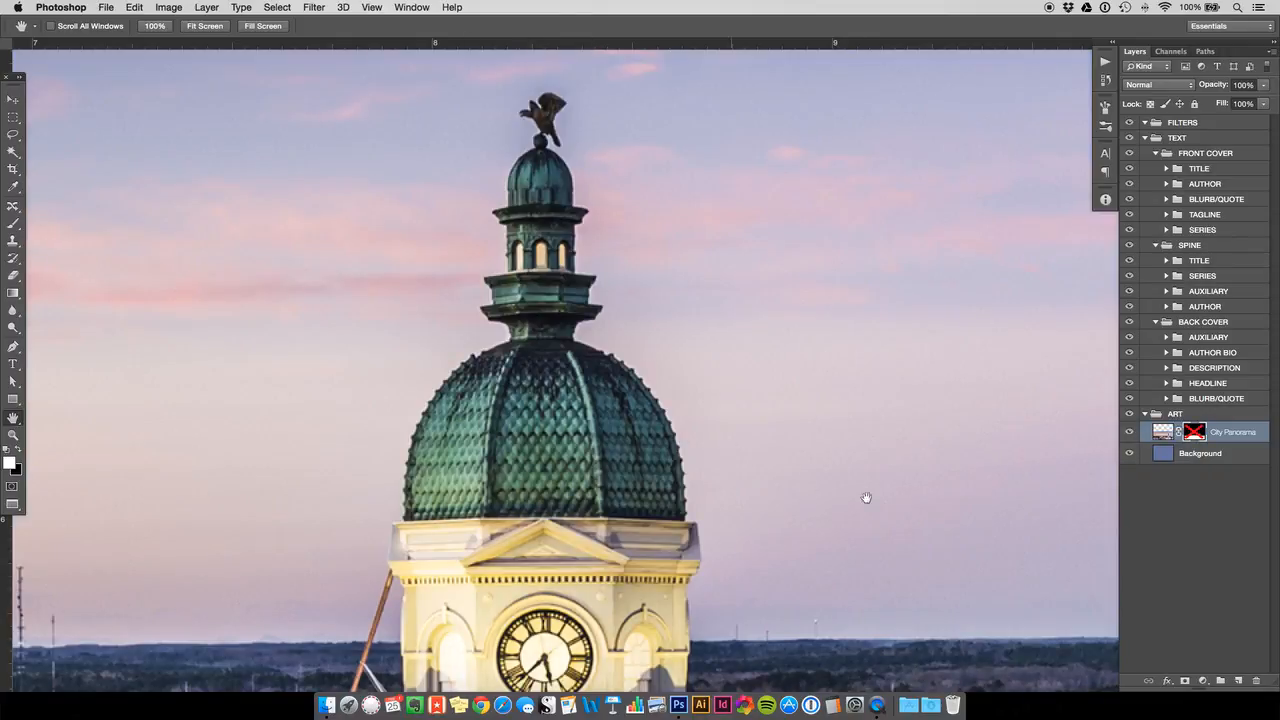
pyautogui.rightClick(1188, 442)
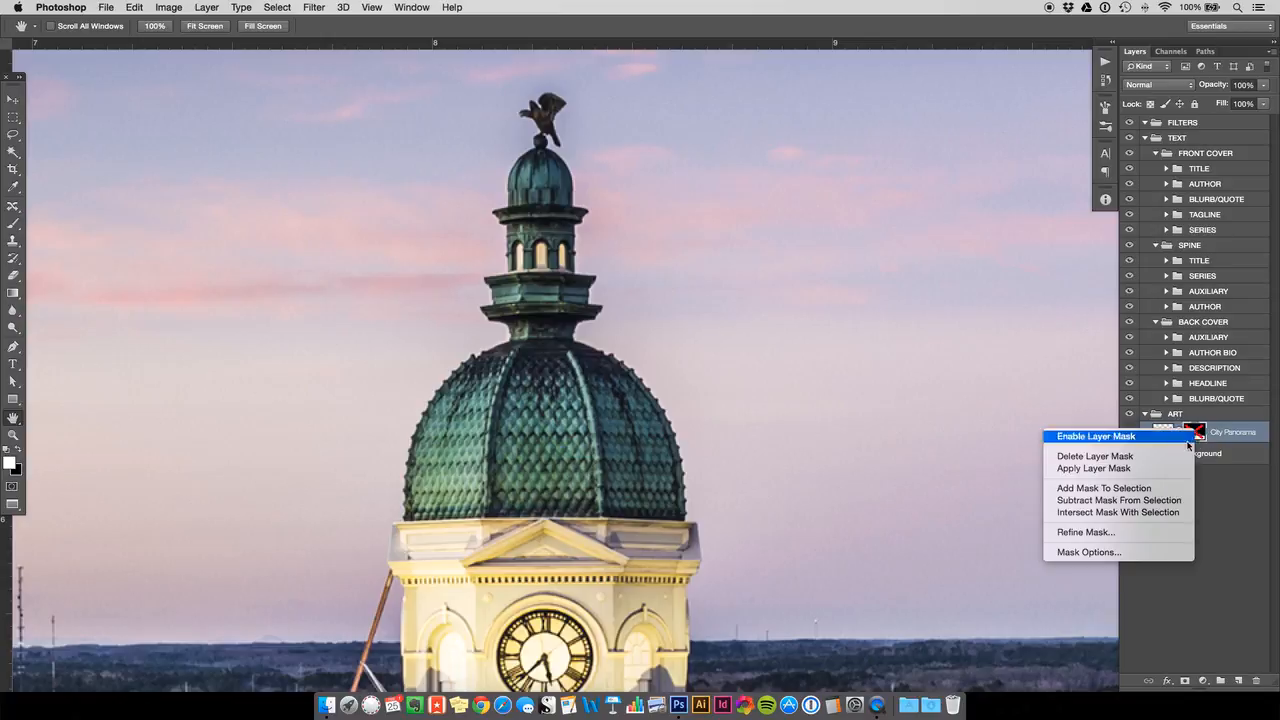
pyautogui.click(1150, 437)
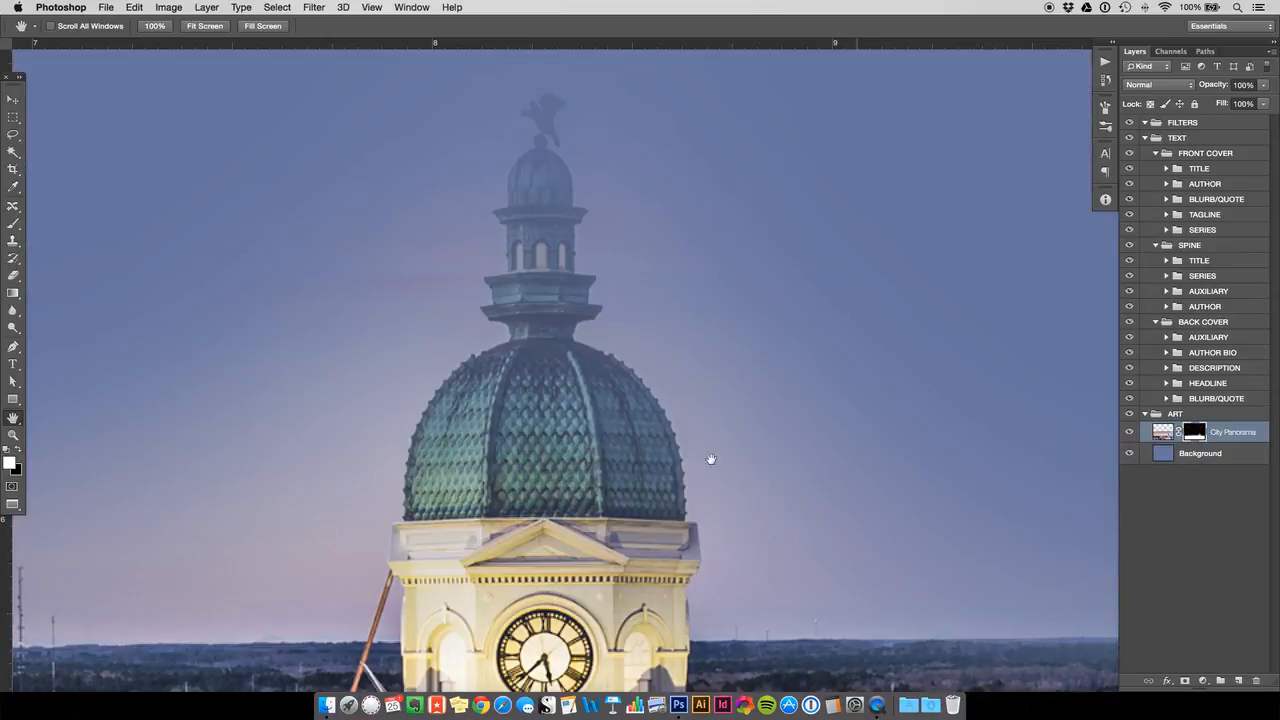
# Step: Set the soft mask brush to 25 px for working on the clock tower's dome
pyautogui.moveTo(615, 550); pyautogui.dragTo(622, 425)
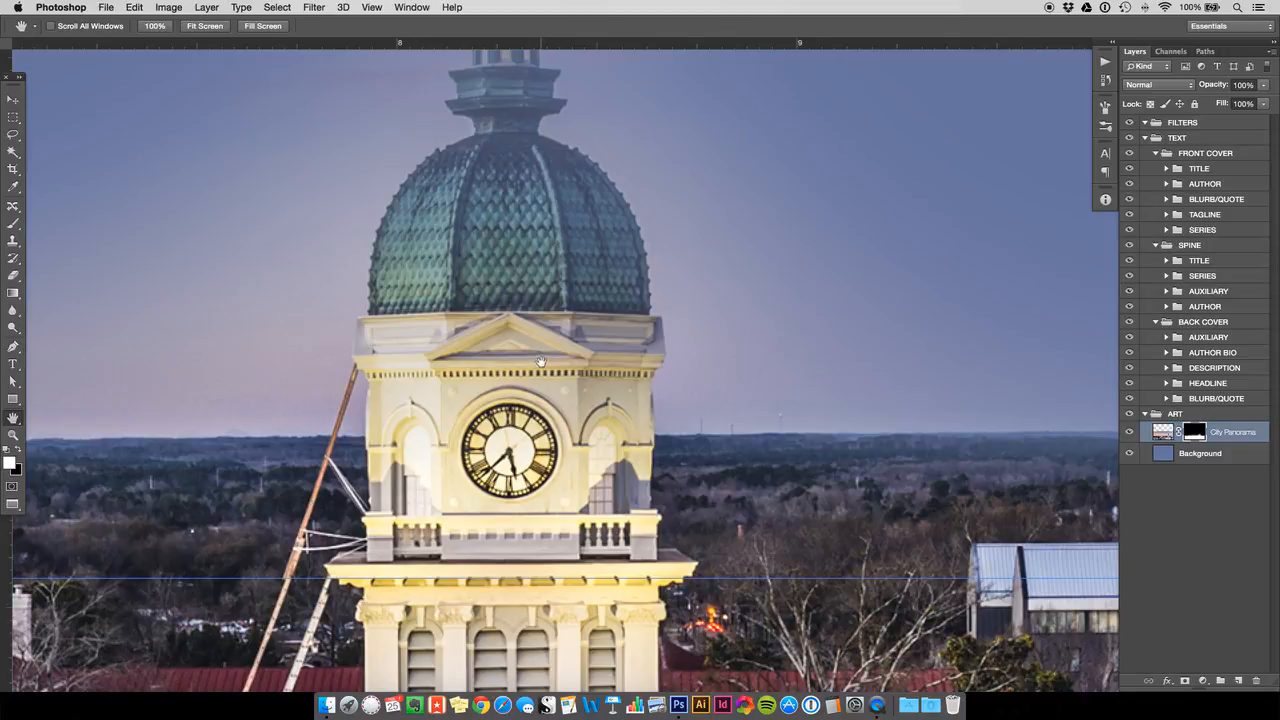
pyautogui.click(15, 223)
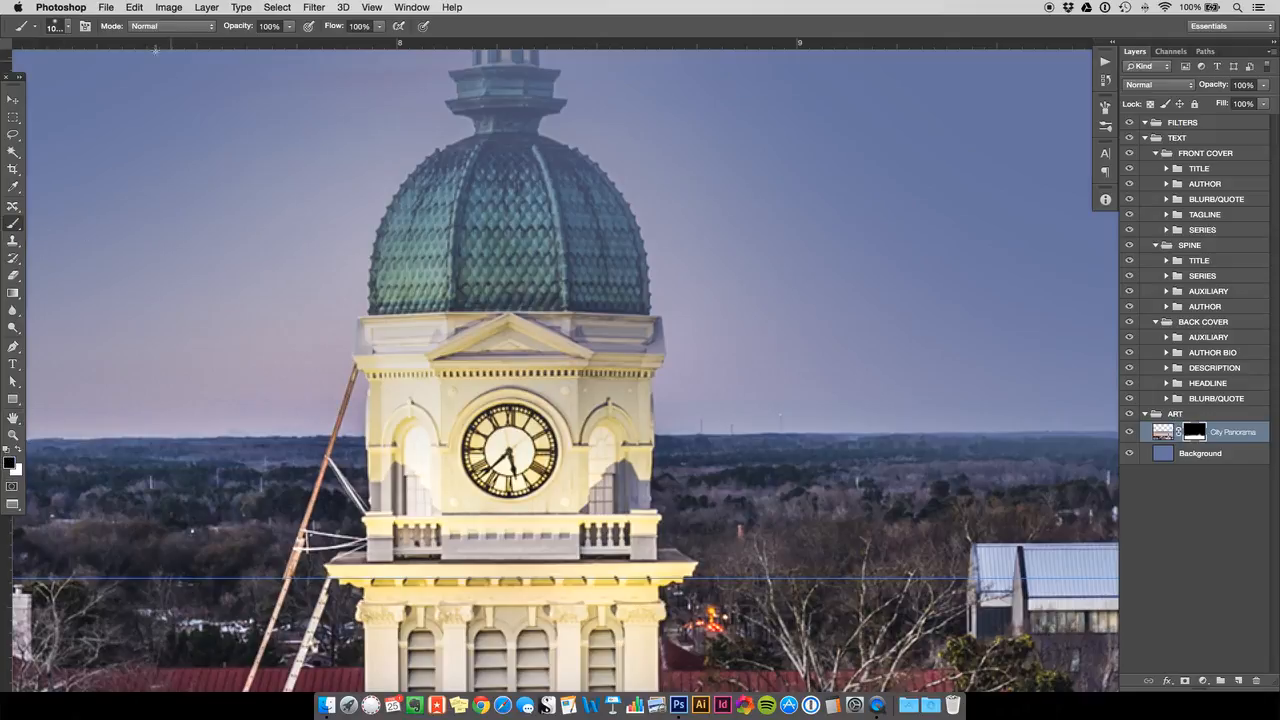
pyautogui.click(67, 29)
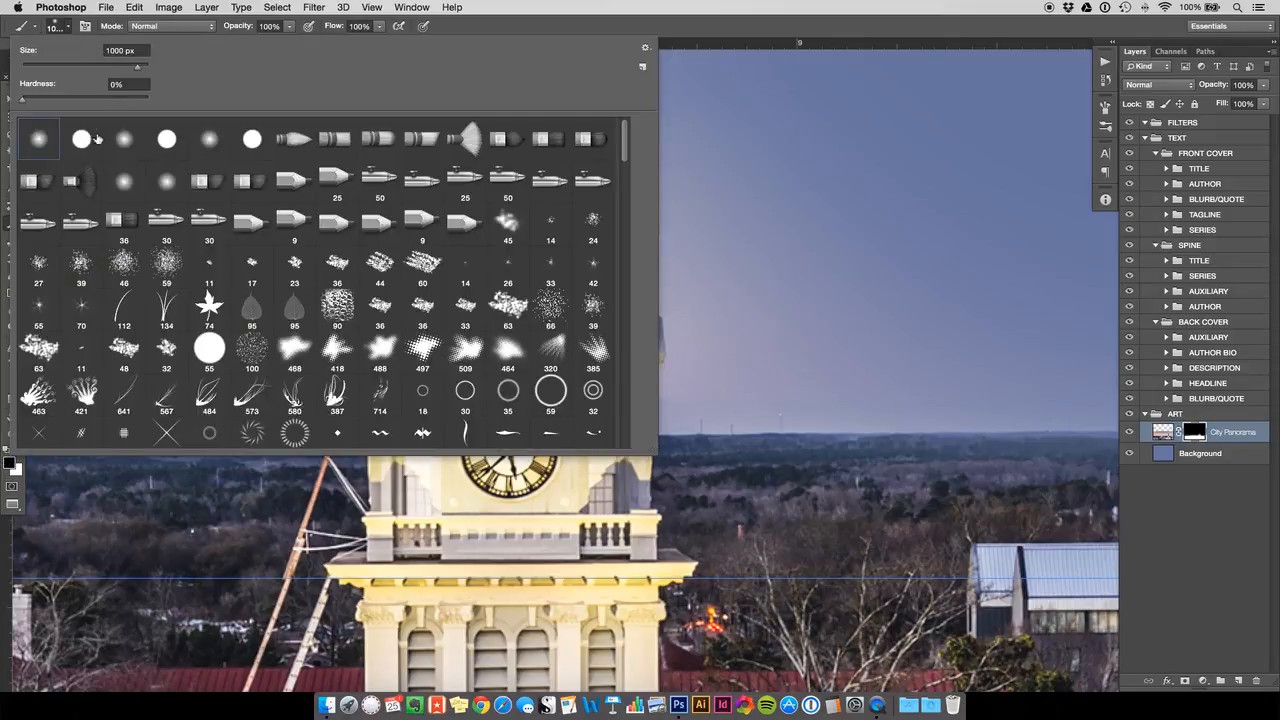
pyautogui.click(40, 67)
pyautogui.click(68, 30)
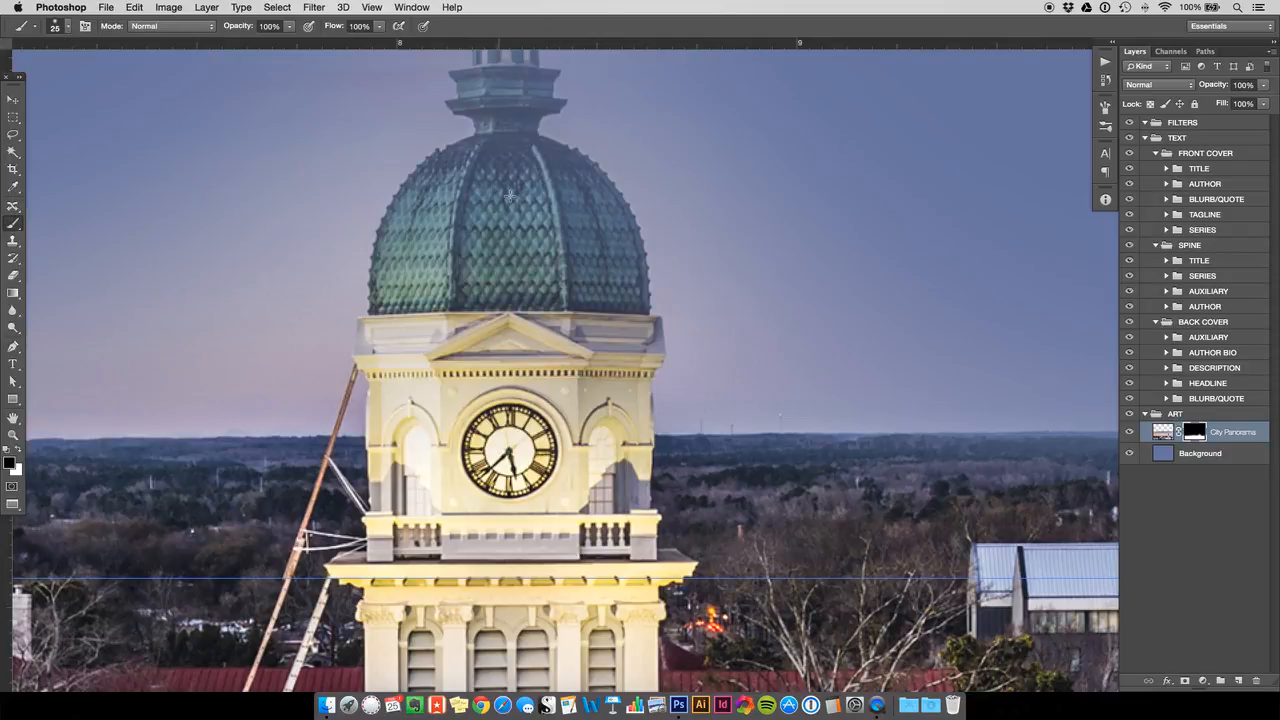
# Step: Try painting black on the mask over the middle of the green dome, and undo it
pyautogui.moveTo(532, 199)
pyautogui.mouseDown()
pyautogui.moveTo(478, 209)
pyautogui.moveTo(540, 215)
pyautogui.moveTo(473, 221)
pyautogui.moveTo(539, 227)
pyautogui.moveTo(483, 241)
pyautogui.moveTo(537, 261)
pyautogui.moveTo(486, 293)
pyautogui.moveTo(505, 342)
pyautogui.mouseUp()
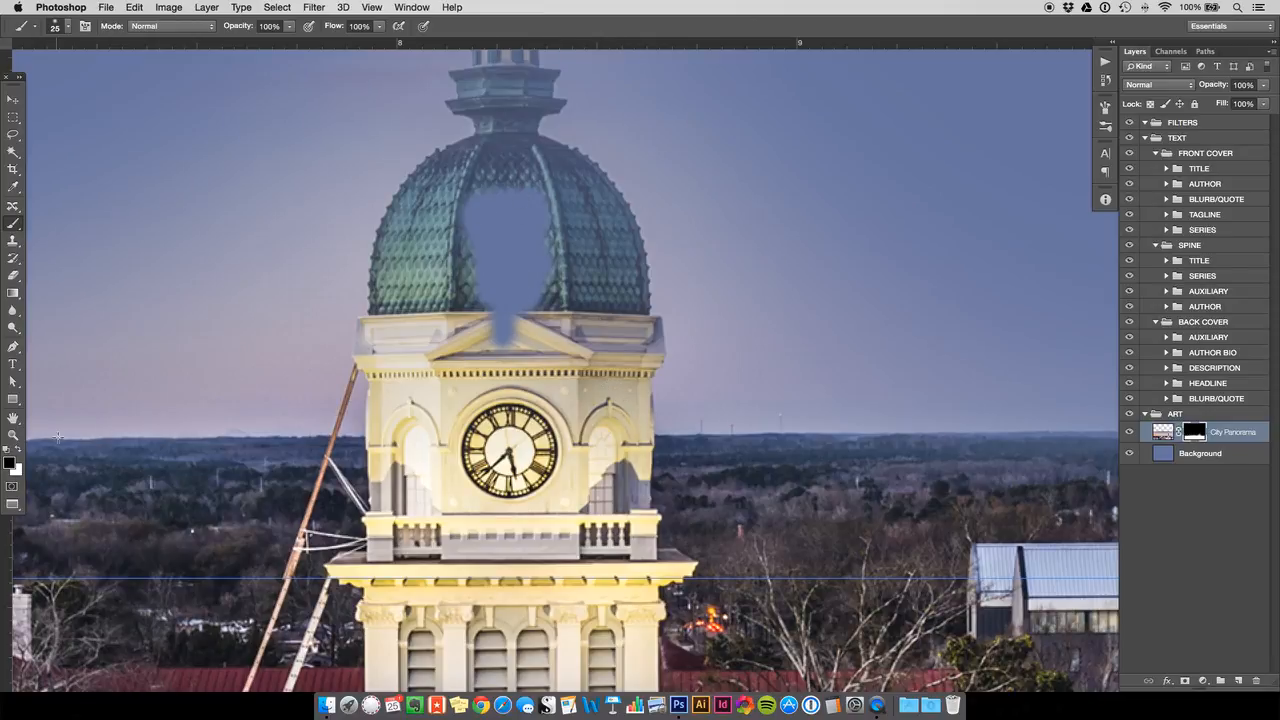
pyautogui.press('v')
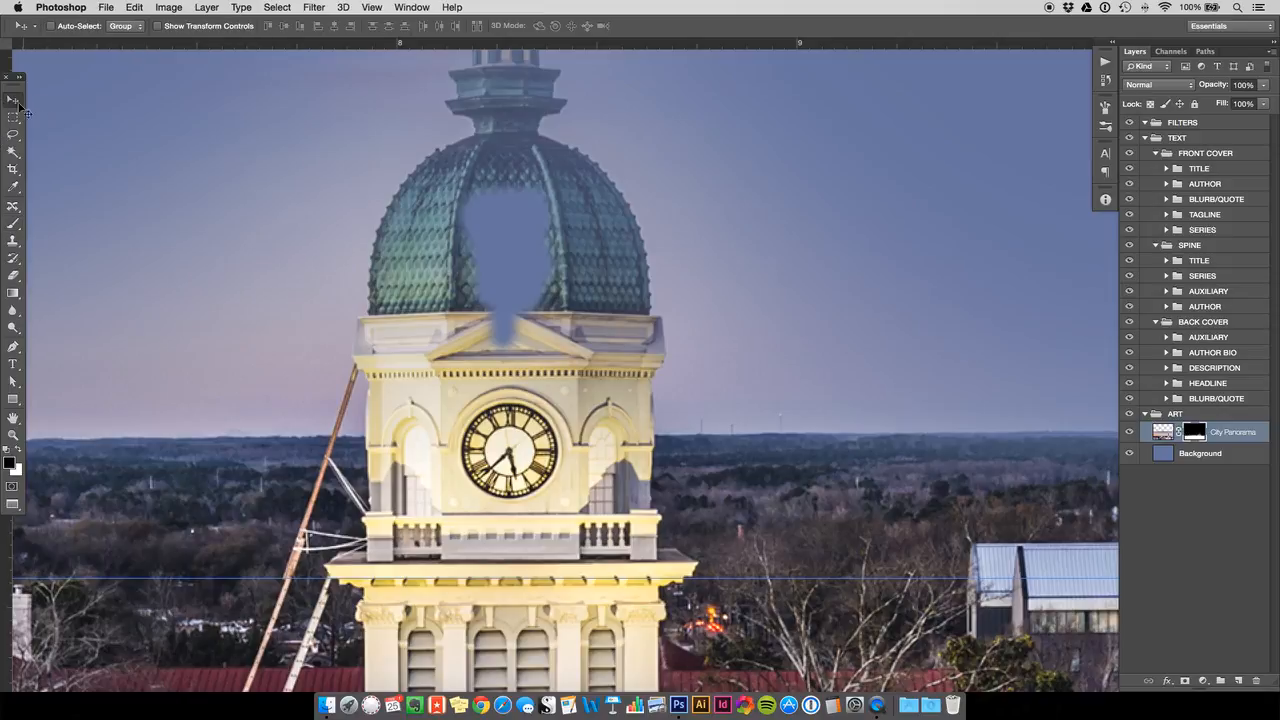
pyautogui.press('super+z')
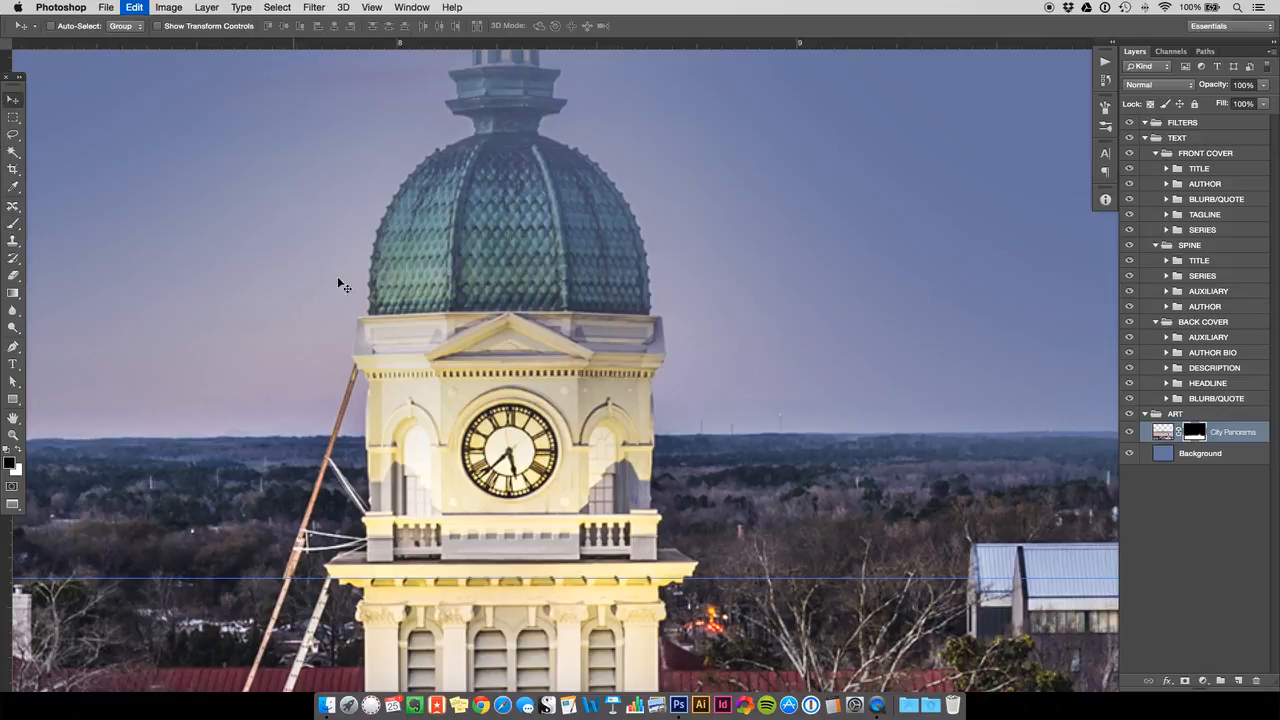
# Step: Paint white on the City Panorama mask with the 25 px brush to restore the main body of the green dome
pyautogui.click(16, 450)
pyautogui.press('h')
pyautogui.moveTo(528, 271); pyautogui.dragTo(606, 320)
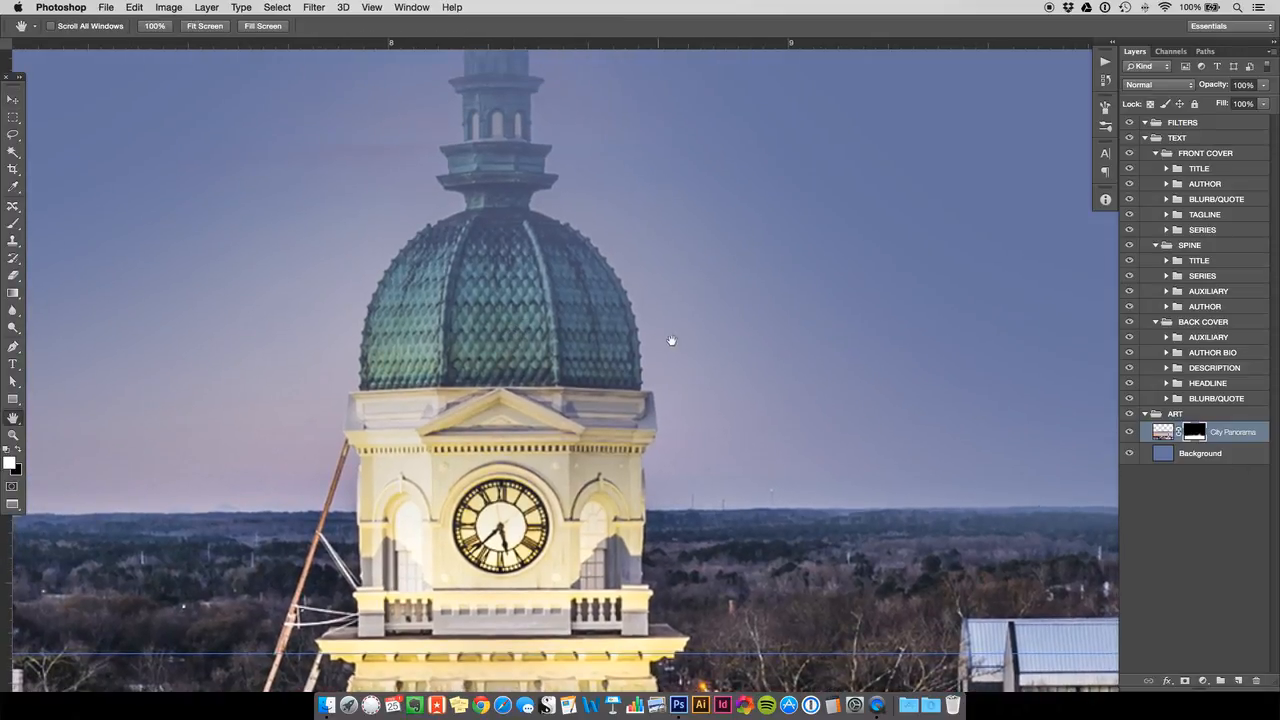
pyautogui.moveTo(471, 314); pyautogui.dragTo(471, 357)
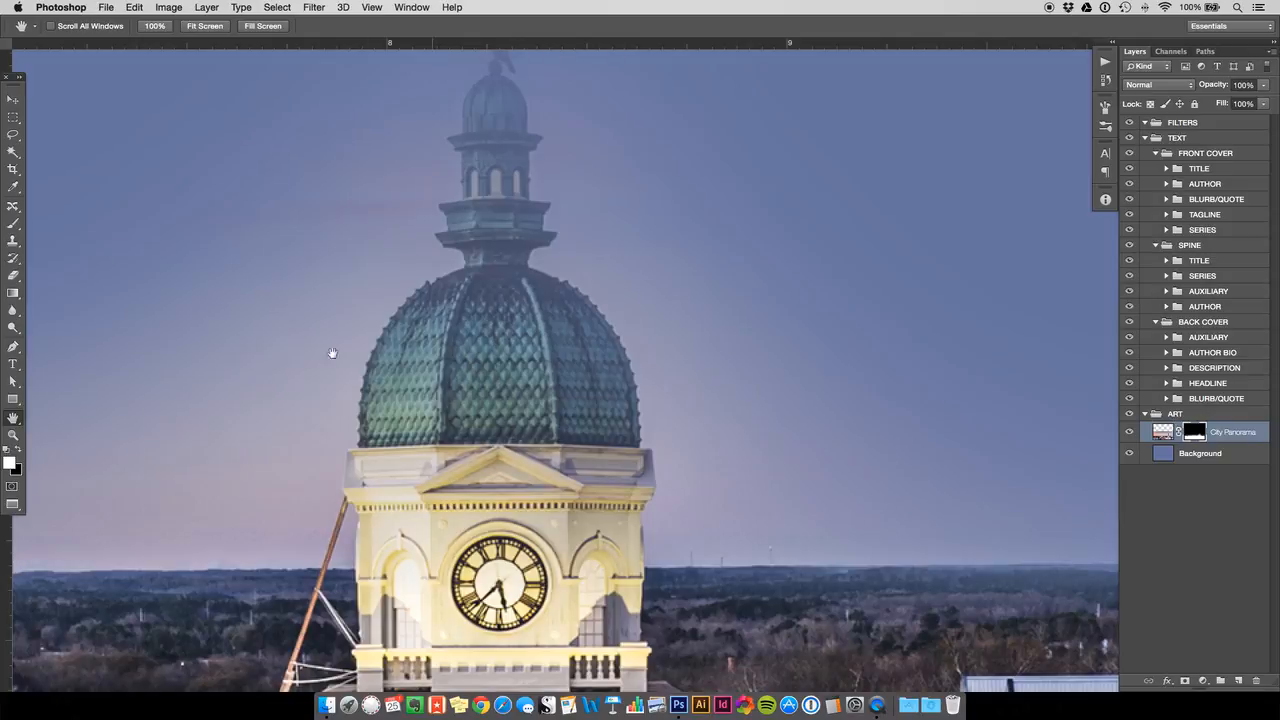
pyautogui.press('b')
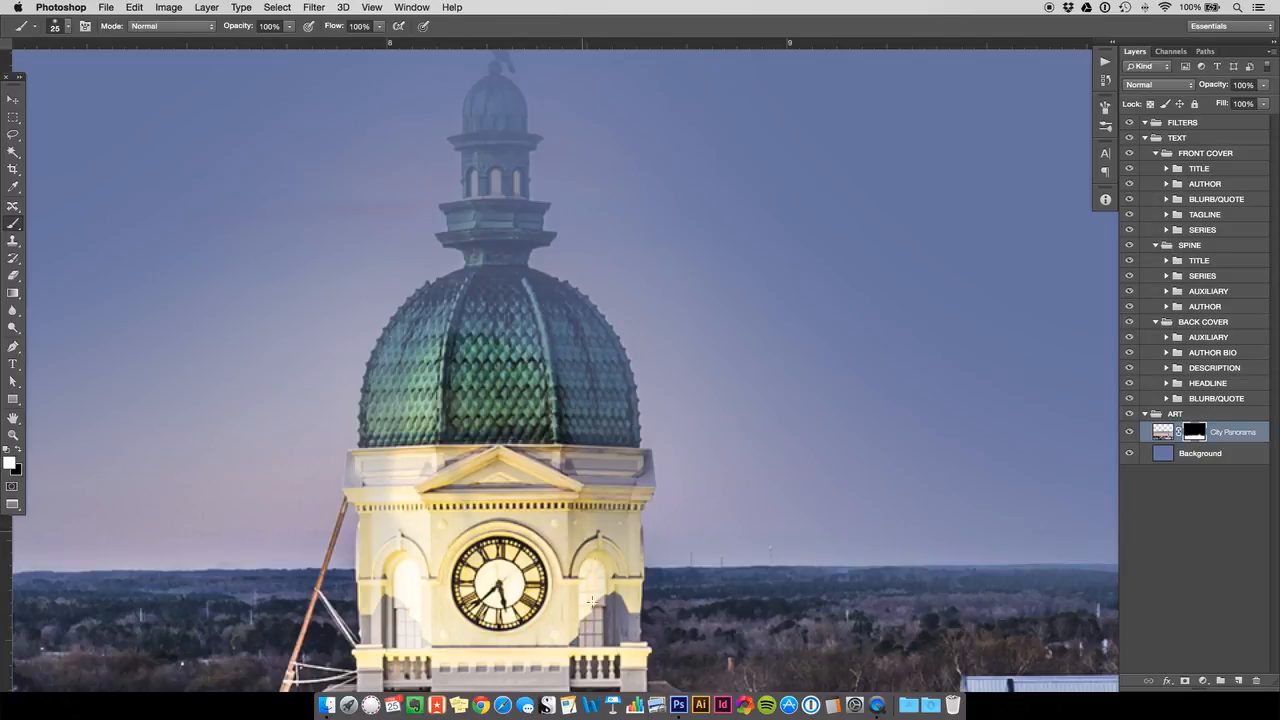
pyautogui.moveTo(499, 319)
pyautogui.mouseDown()
pyautogui.moveTo(490, 308)
pyautogui.moveTo(499, 334)
pyautogui.moveTo(437, 351)
pyautogui.moveTo(477, 302)
pyautogui.moveTo(436, 318)
pyautogui.moveTo(412, 364)
pyautogui.moveTo(419, 327)
pyautogui.mouseUp()
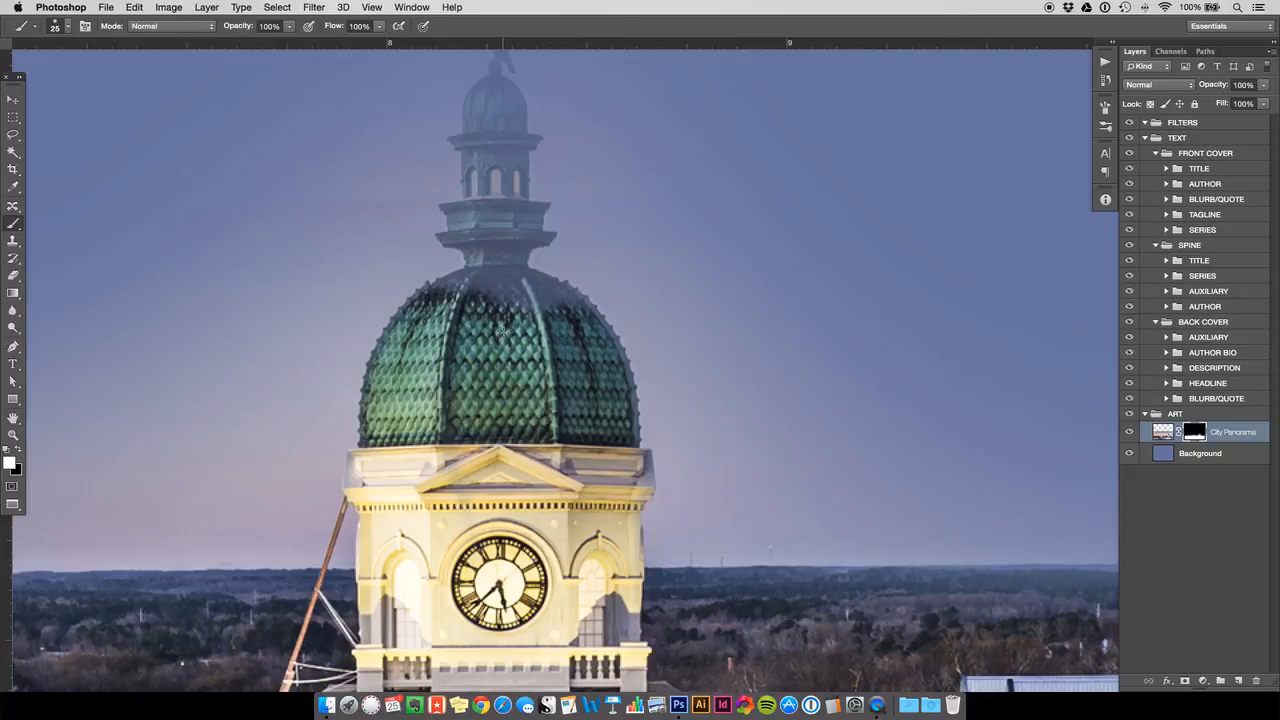
# Step: Paint white on the mask across the upper part of the dome, up to the base of the spire
pyautogui.click(14, 101)
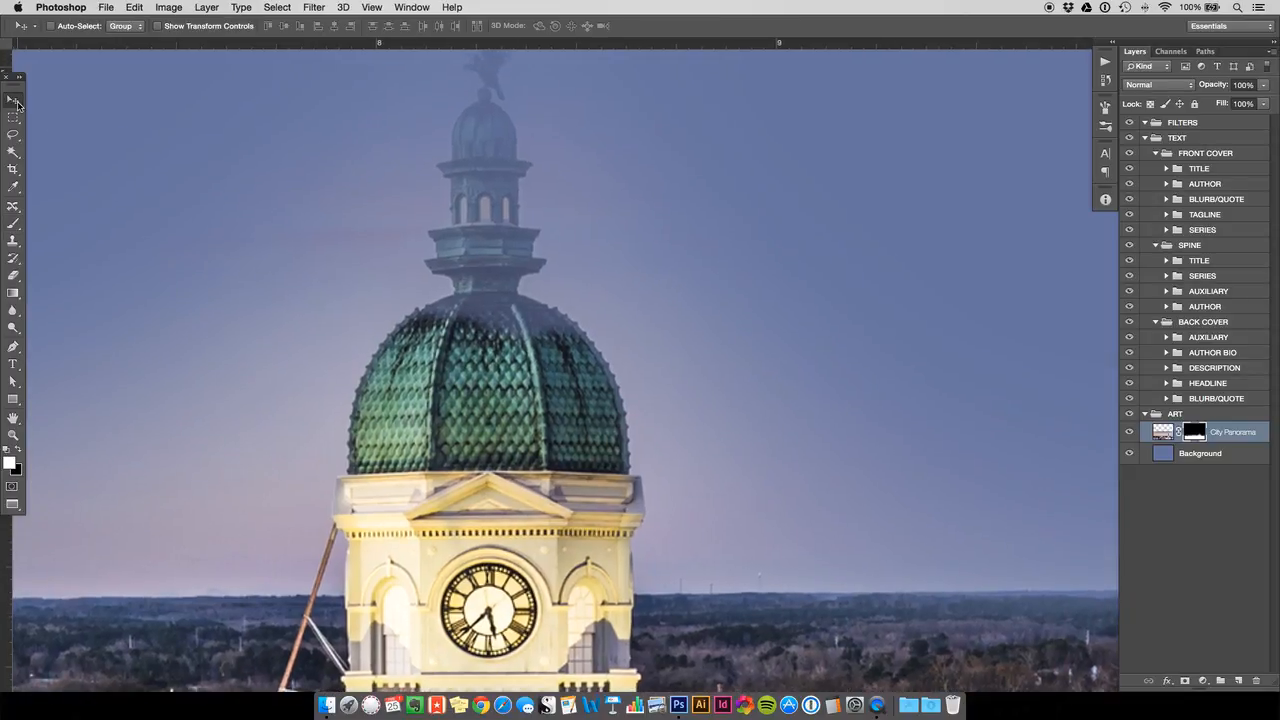
pyautogui.press('h')
pyautogui.moveTo(530, 325); pyautogui.dragTo(551, 426)
pyautogui.press('b')
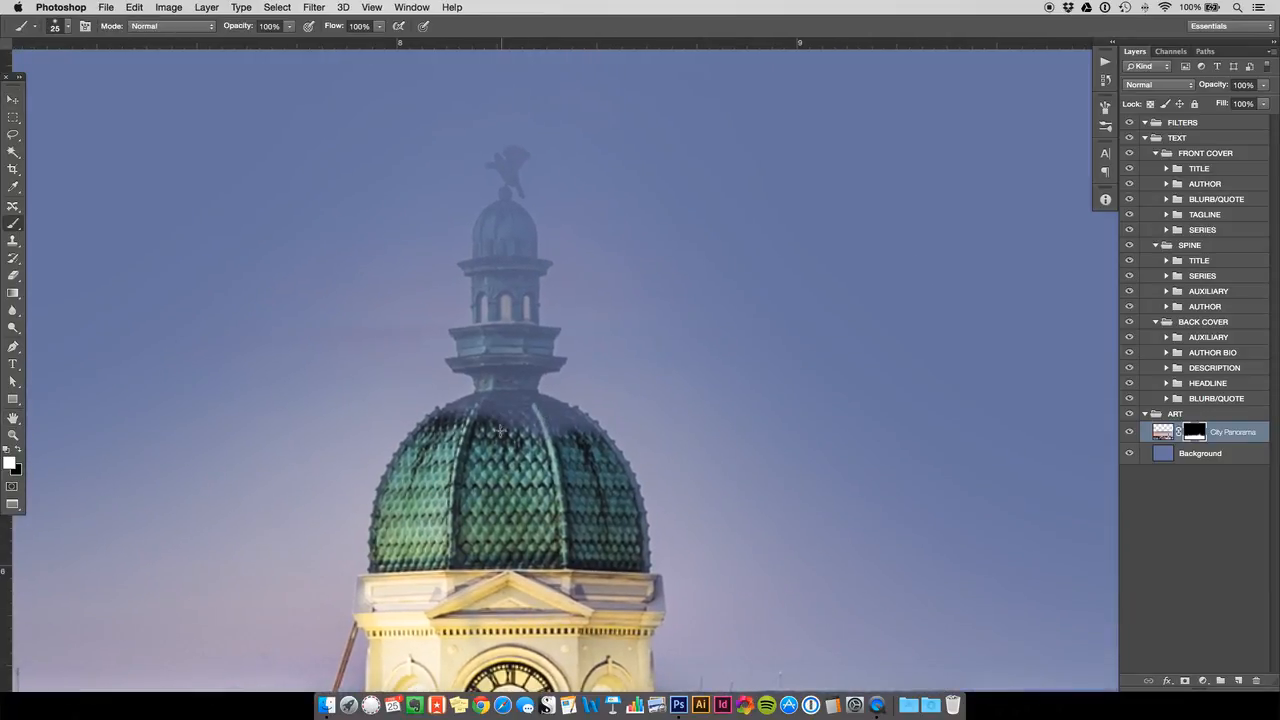
pyautogui.moveTo(469, 436)
pyautogui.mouseDown()
pyautogui.moveTo(506, 427)
pyautogui.moveTo(468, 425)
pyautogui.moveTo(496, 412)
pyautogui.moveTo(460, 428)
pyautogui.moveTo(501, 406)
pyautogui.moveTo(594, 450)
pyautogui.mouseUp()
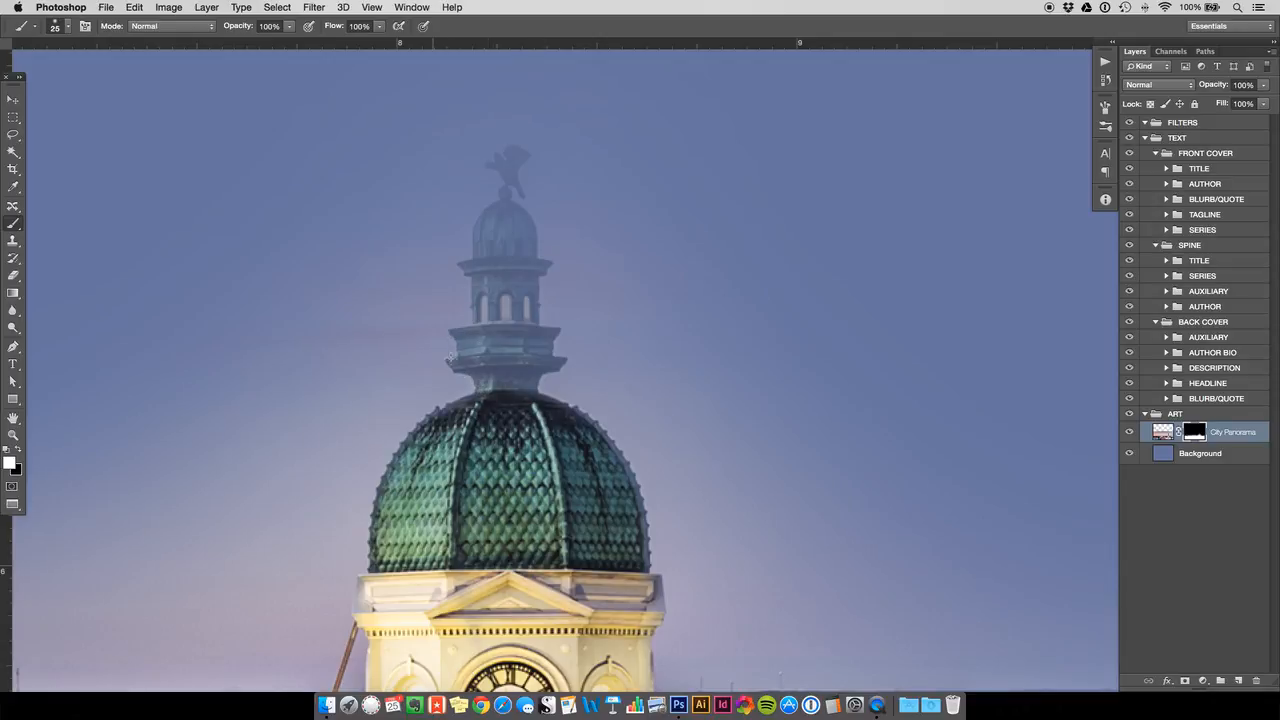
# Step: Try 25 px white strokes on the mask at the left edge of the spire's base, and undo the last one
pyautogui.moveTo(474, 398); pyautogui.dragTo(430, 348)
pyautogui.click(430, 348)
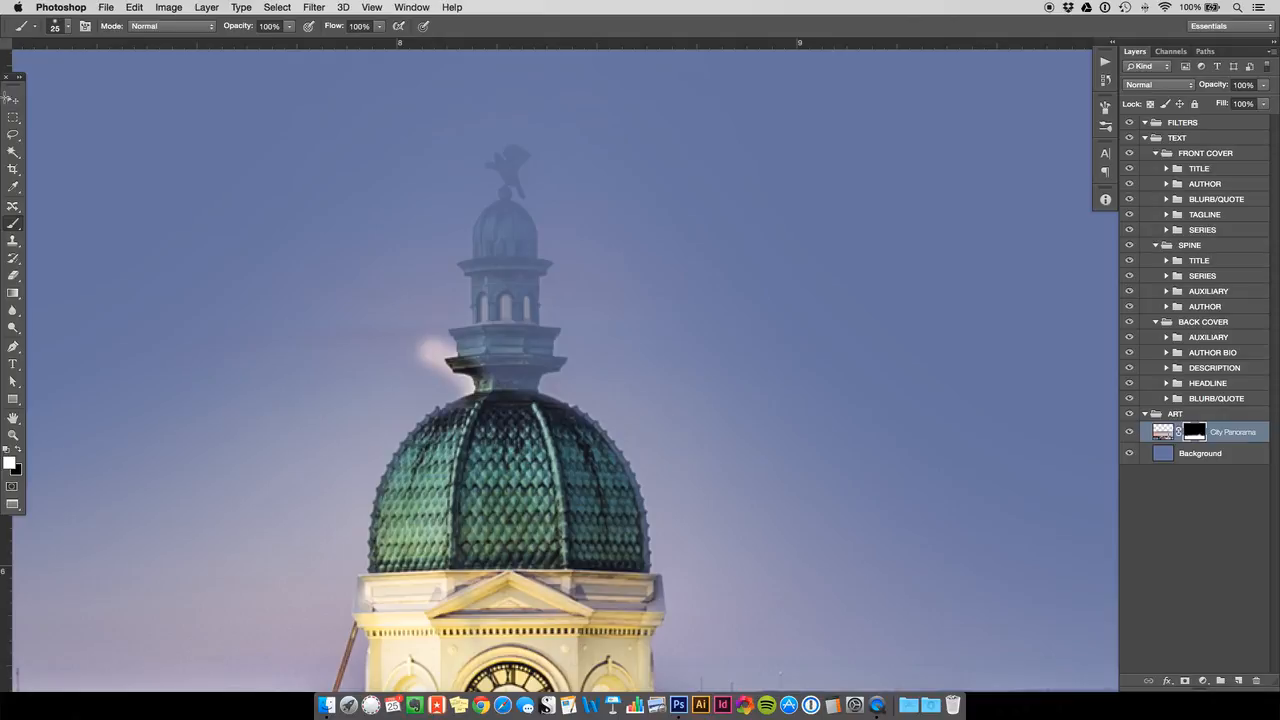
pyautogui.press('v')
pyautogui.press('super+z')
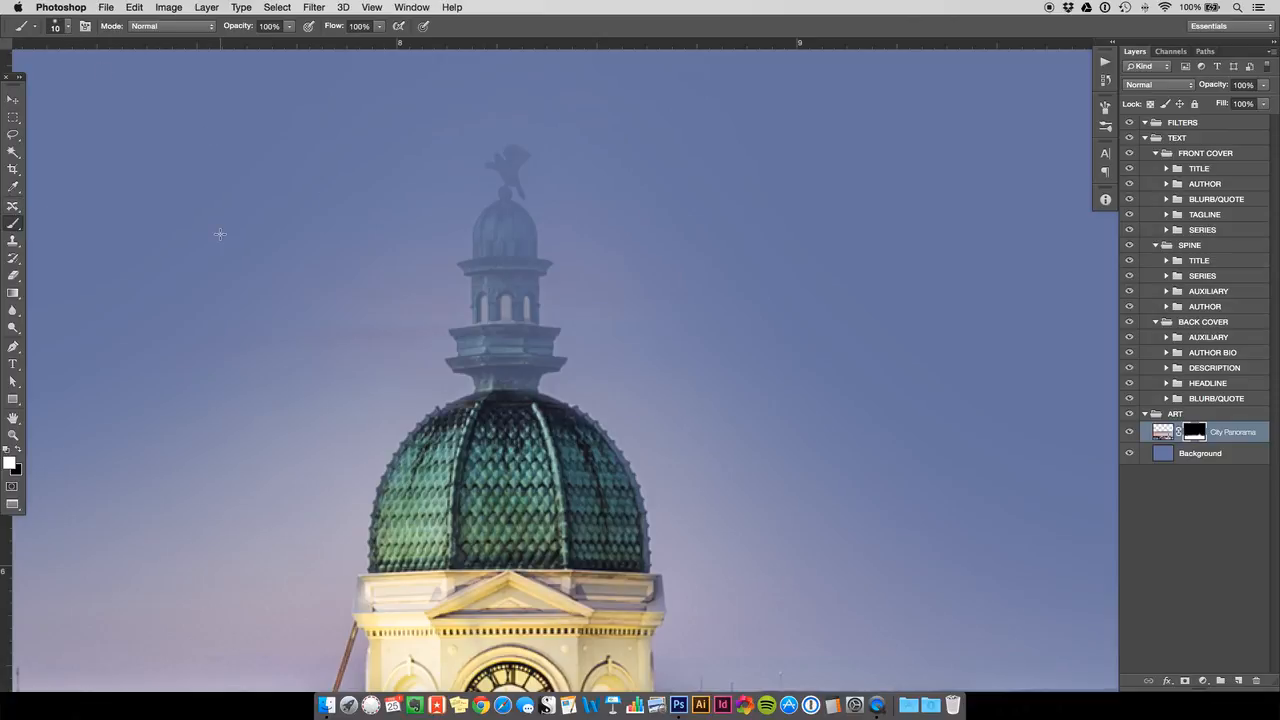
# Step: Set the brush size to 10 px and paint white on the mask over the spire's neck, windowed section and small top dome
pyautogui.moveTo(505, 345)
pyautogui.mouseDown()
pyautogui.moveTo(509, 388)
pyautogui.moveTo(524, 376)
pyautogui.moveTo(525, 397)
pyautogui.mouseUp()
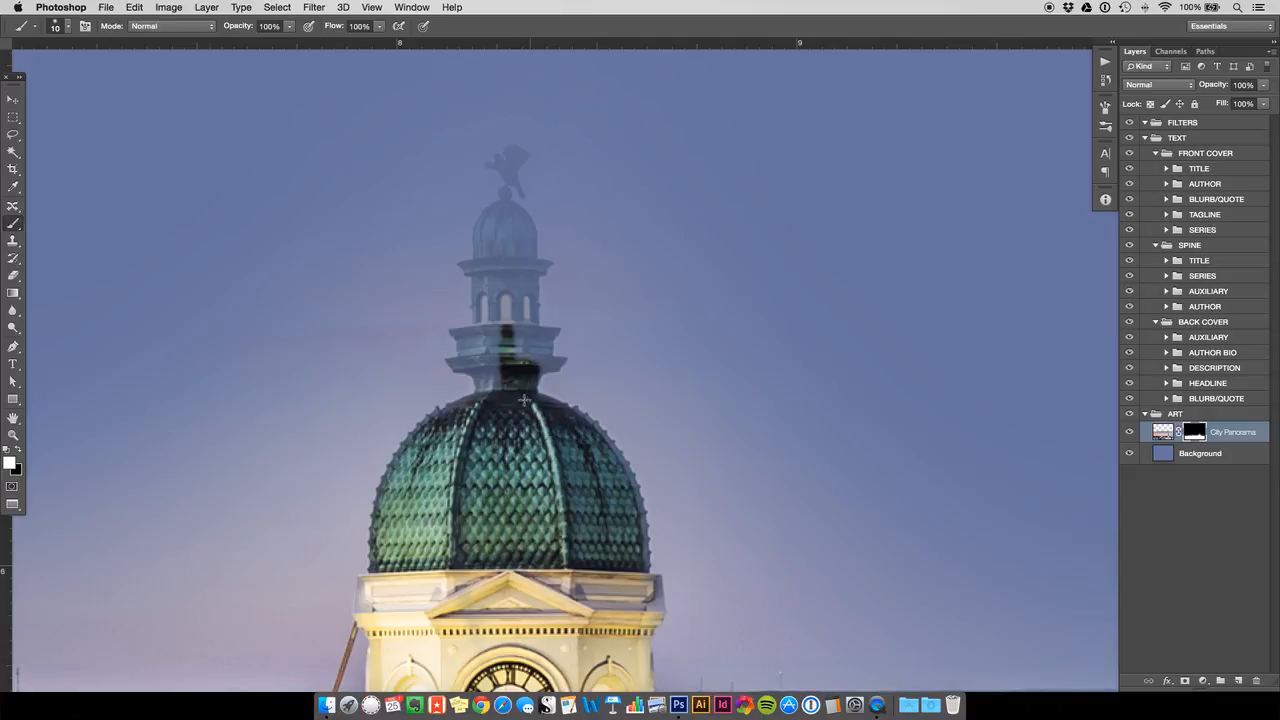
pyautogui.moveTo(500, 330)
pyautogui.mouseDown()
pyautogui.moveTo(510, 397)
pyautogui.moveTo(497, 357)
pyautogui.moveTo(484, 394)
pyautogui.moveTo(486, 325)
pyautogui.moveTo(478, 368)
pyautogui.mouseUp()
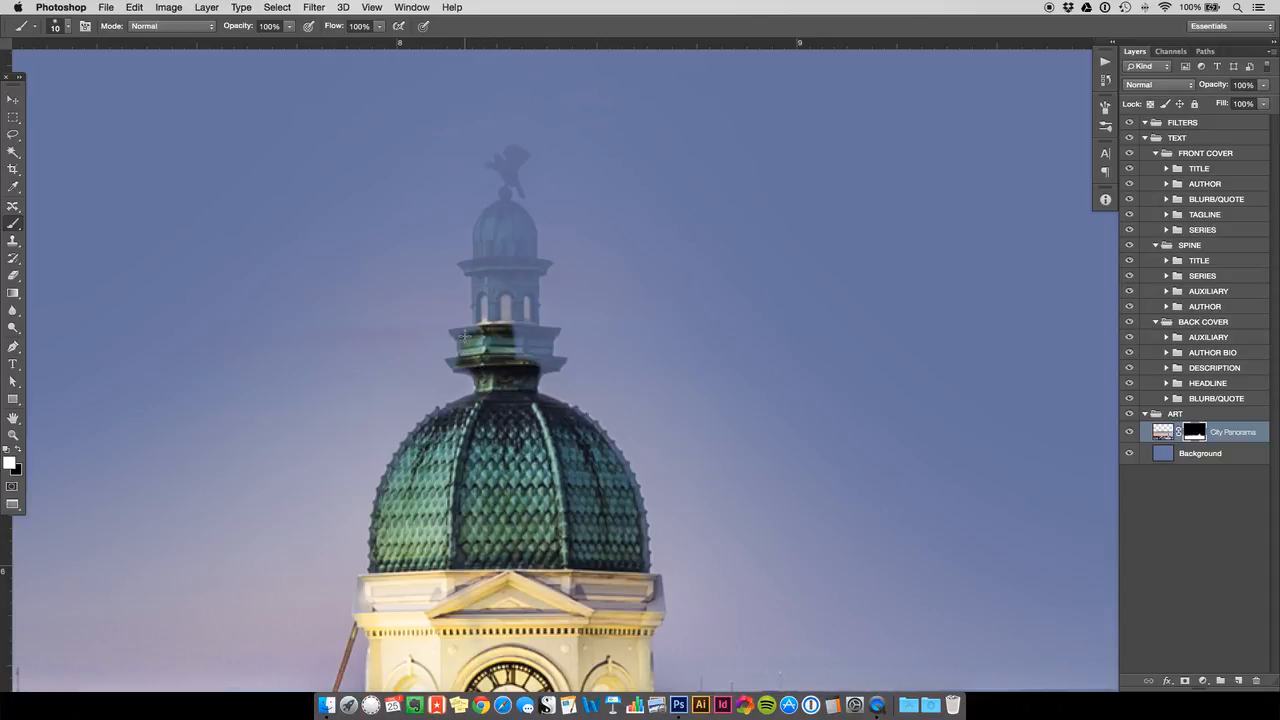
pyautogui.moveTo(495, 280)
pyautogui.mouseDown()
pyautogui.moveTo(502, 338)
pyautogui.moveTo(498, 272)
pyautogui.moveTo(501, 338)
pyautogui.moveTo(510, 288)
pyautogui.moveTo(509, 334)
pyautogui.moveTo(485, 290)
pyautogui.moveTo(498, 259)
pyautogui.moveTo(479, 269)
pyautogui.moveTo(487, 251)
pyautogui.moveTo(496, 323)
pyautogui.moveTo(499, 268)
pyautogui.moveTo(524, 360)
pyautogui.moveTo(531, 341)
pyautogui.moveTo(547, 359)
pyautogui.moveTo(518, 302)
pyautogui.moveTo(522, 265)
pyautogui.moveTo(520, 333)
pyautogui.mouseUp()
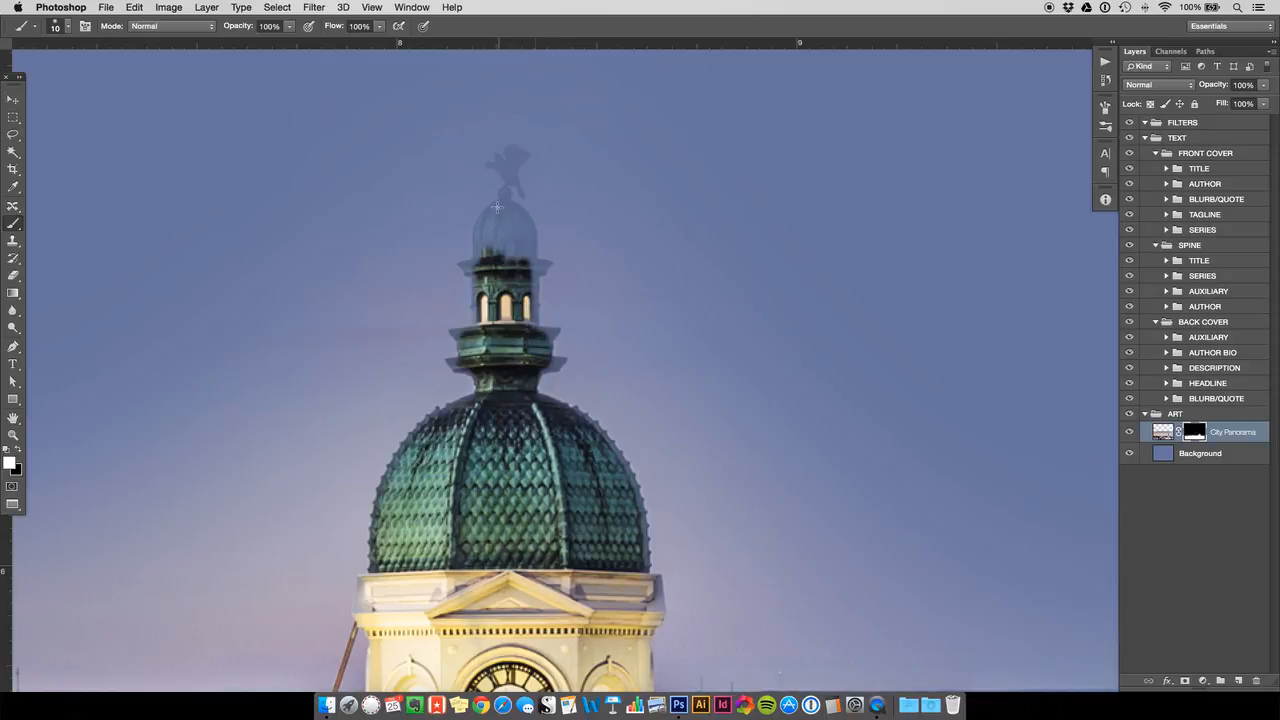
pyautogui.moveTo(502, 209)
pyautogui.mouseDown()
pyautogui.moveTo(483, 243)
pyautogui.moveTo(494, 219)
pyautogui.moveTo(482, 269)
pyautogui.moveTo(482, 240)
pyautogui.moveTo(512, 274)
pyautogui.moveTo(507, 217)
pyautogui.moveTo(527, 268)
pyautogui.moveTo(504, 211)
pyautogui.moveTo(526, 223)
pyautogui.moveTo(525, 340)
pyautogui.mouseUp()
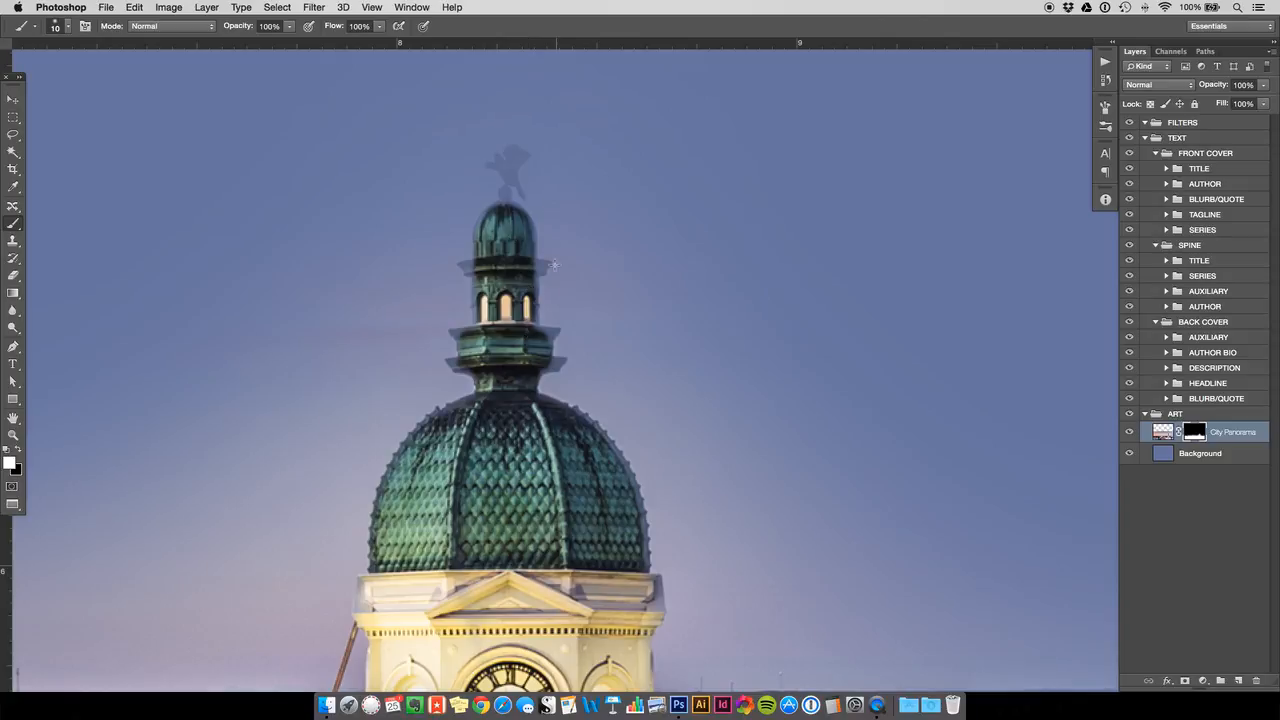
# Step: Set the brush size to 5 px and paint white on the mask along the spire's left-hand lower ledges, the dome's left shoulder and the windowed section
pyautogui.press('h')
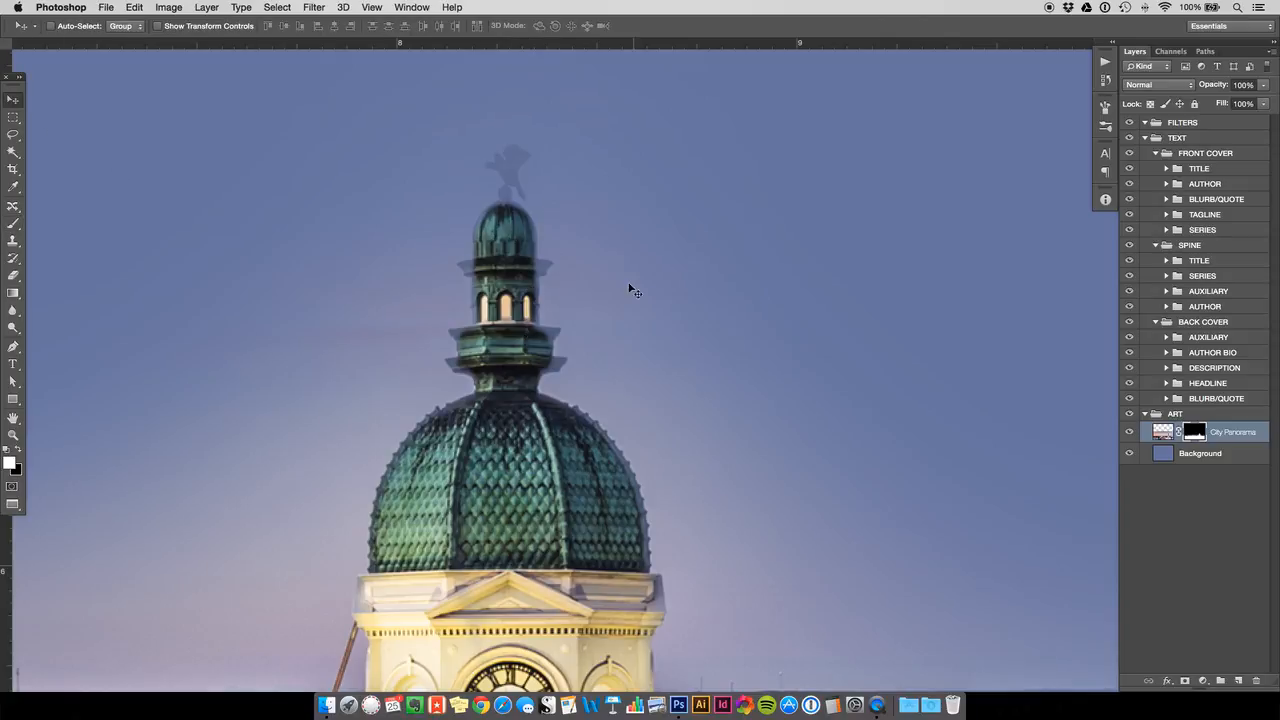
pyautogui.moveTo(547, 171); pyautogui.dragTo(557, 329)
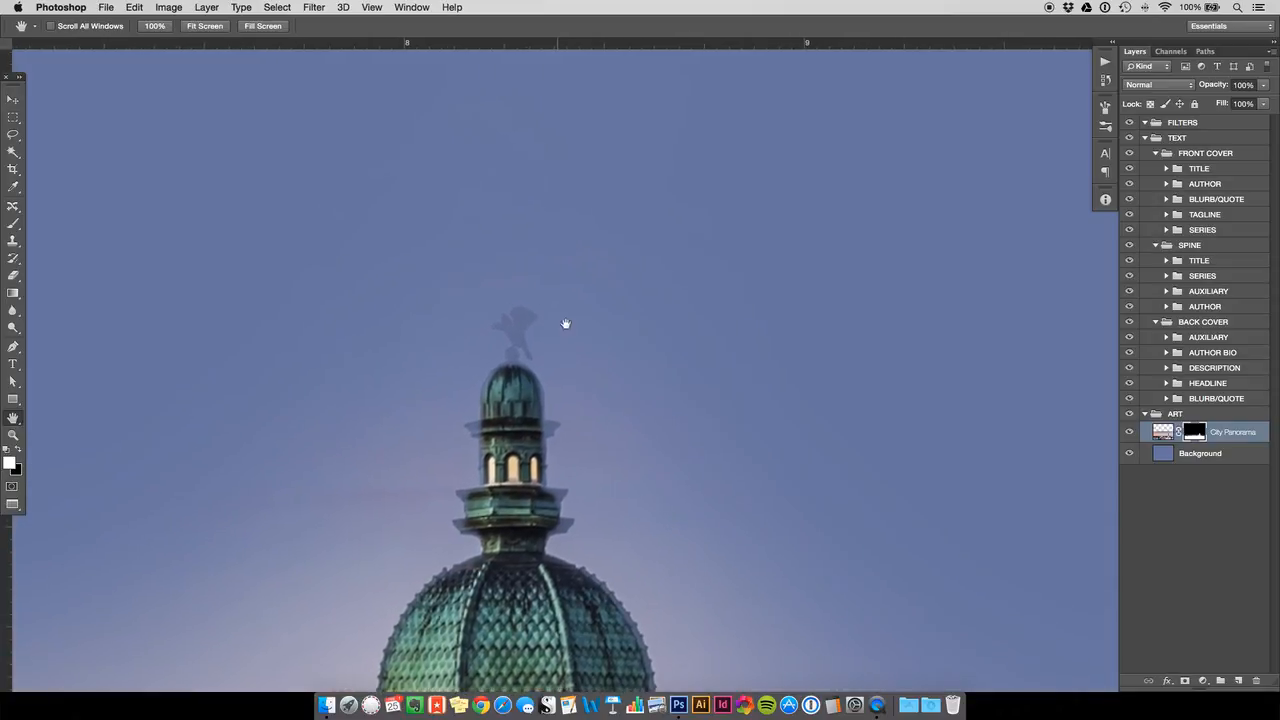
pyautogui.keyDown('super'); pyautogui.click(581, 315); pyautogui.keyUp('super')
pyautogui.press('super+equal')
pyautogui.press('super+equal')
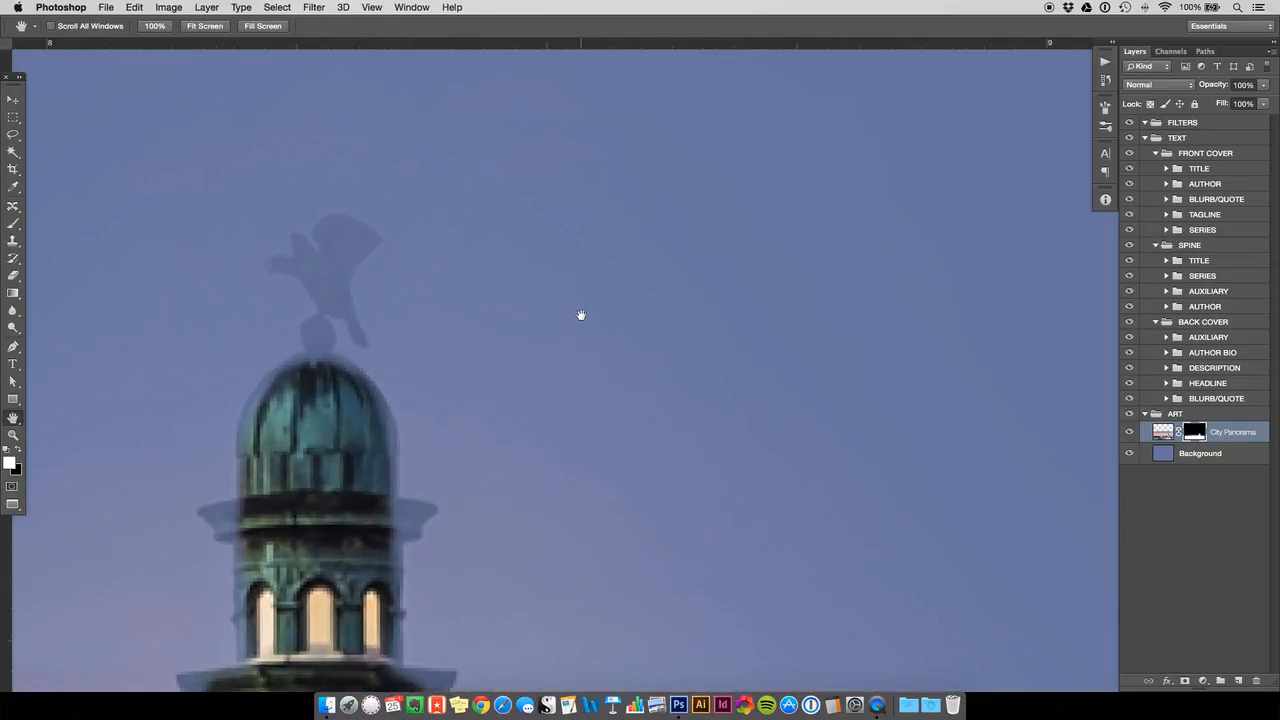
pyautogui.moveTo(293, 442); pyautogui.dragTo(574, 229)
pyautogui.moveTo(565, 453); pyautogui.dragTo(540, 333)
pyautogui.click(13, 224)
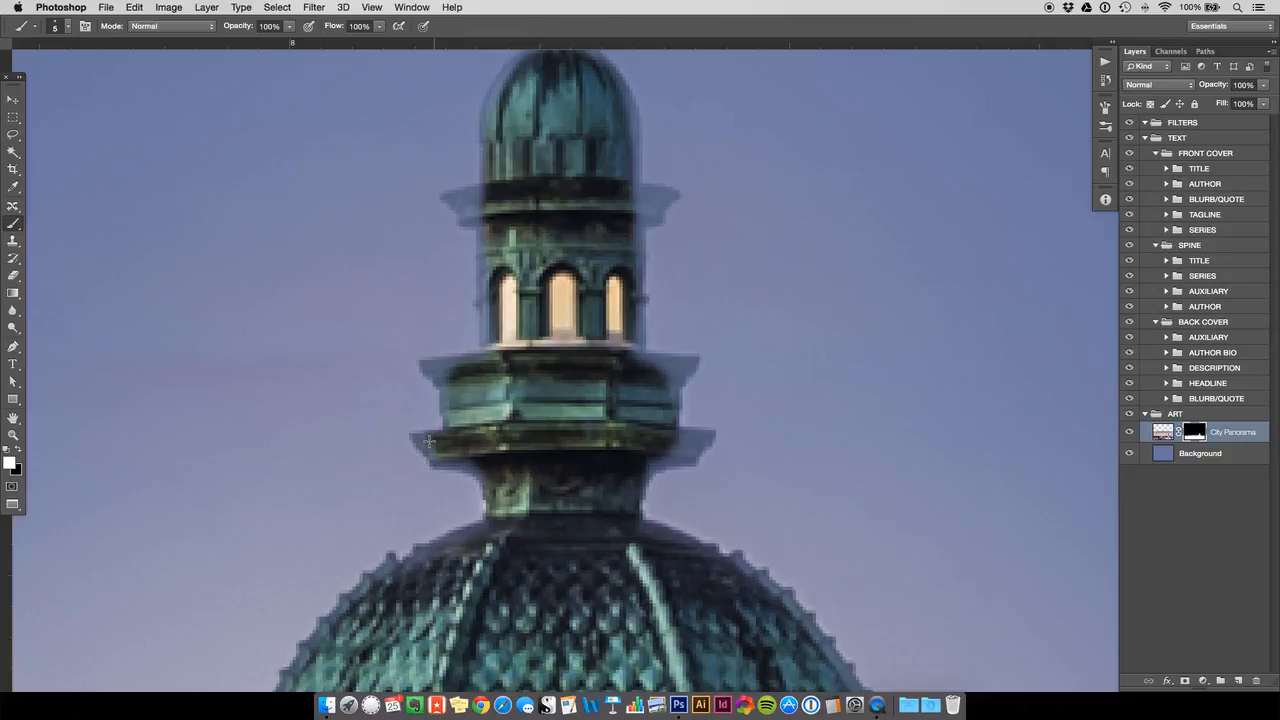
pyautogui.moveTo(425, 442); pyautogui.dragTo(501, 487)
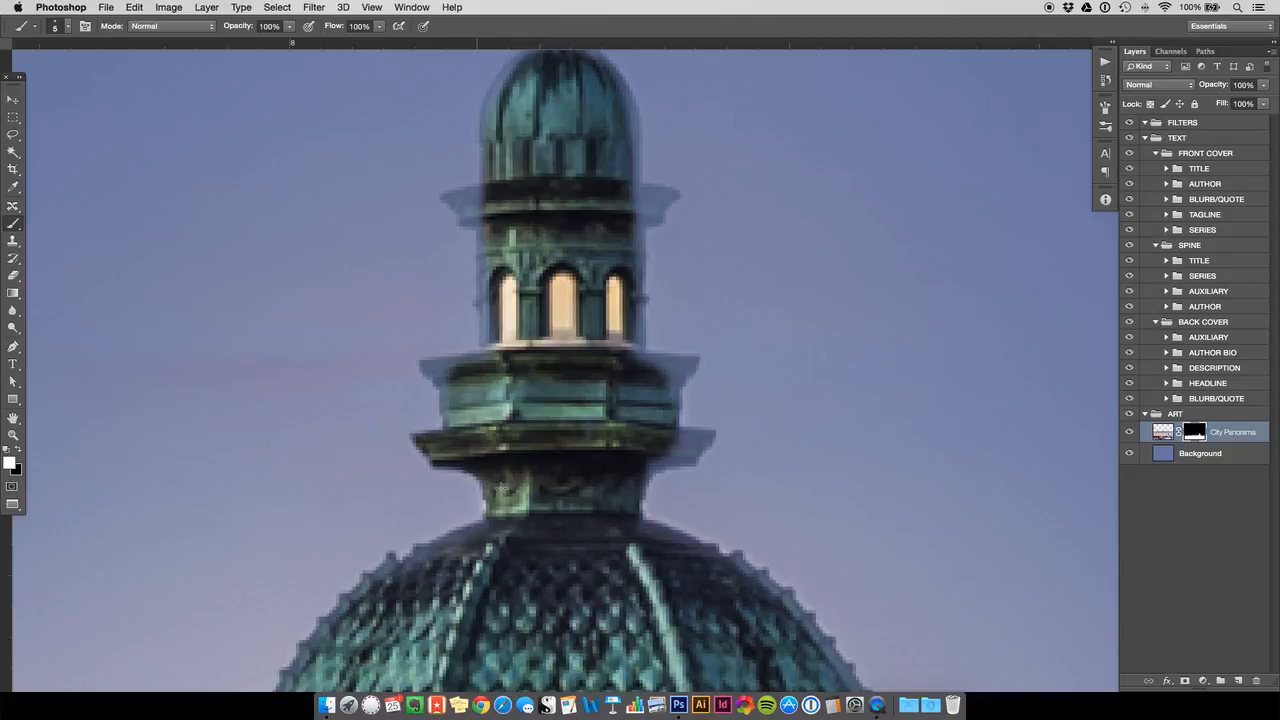
pyautogui.moveTo(456, 541)
pyautogui.mouseDown()
pyautogui.moveTo(490, 530)
pyautogui.moveTo(386, 574)
pyautogui.moveTo(310, 654)
pyautogui.moveTo(348, 627)
pyautogui.mouseUp()
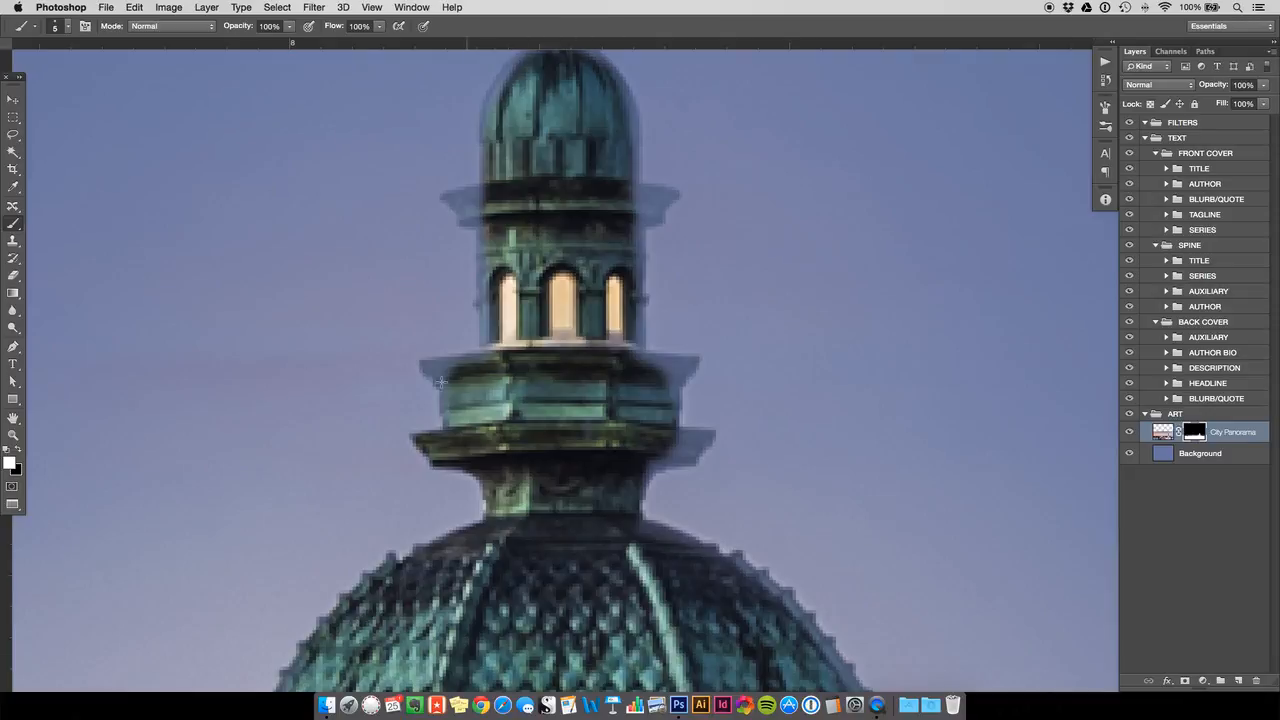
pyautogui.moveTo(452, 421)
pyautogui.mouseDown()
pyautogui.moveTo(432, 370)
pyautogui.moveTo(487, 361)
pyautogui.mouseUp()
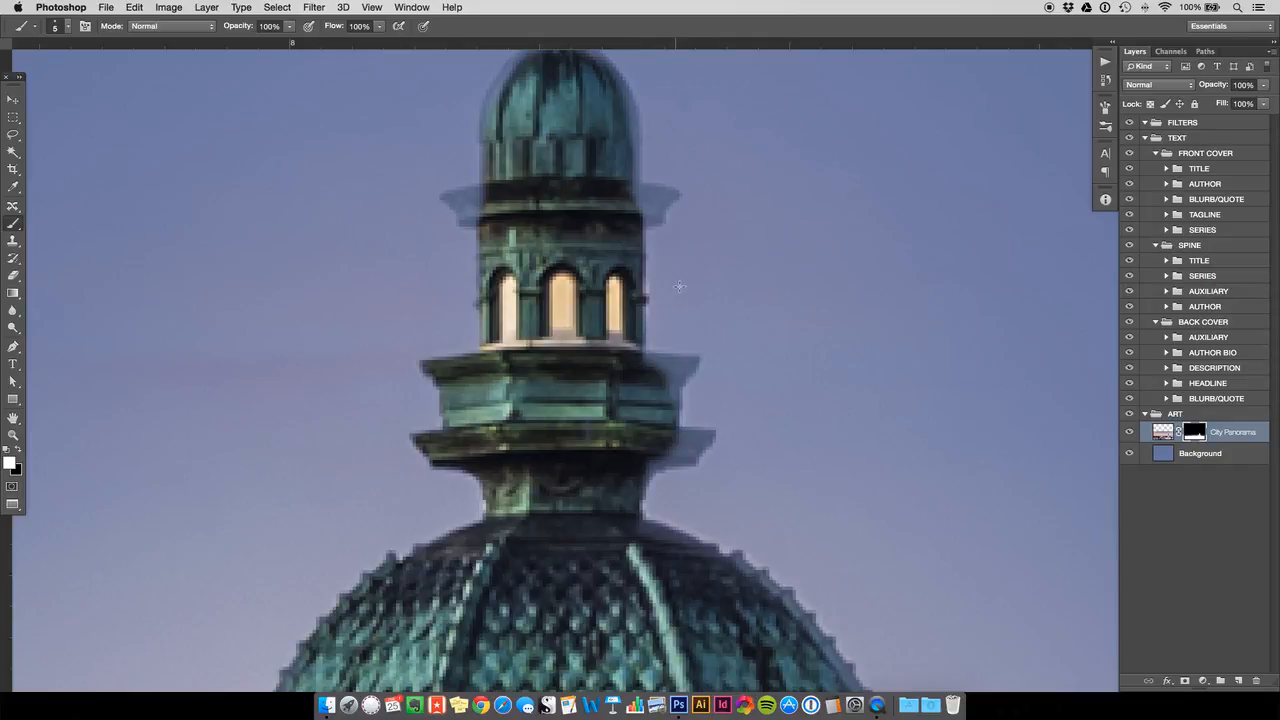
# Step: Try black strokes on the mask over the sky beside the windowed section and over its right edge, and undo them
pyautogui.click(19, 450)
pyautogui.moveTo(652, 288)
pyautogui.mouseDown()
pyautogui.moveTo(697, 324)
pyautogui.moveTo(670, 298)
pyautogui.moveTo(662, 308)
pyautogui.moveTo(686, 276)
pyautogui.moveTo(708, 314)
pyautogui.moveTo(755, 286)
pyautogui.moveTo(761, 326)
pyautogui.moveTo(906, 328)
pyautogui.moveTo(938, 347)
pyautogui.mouseUp()
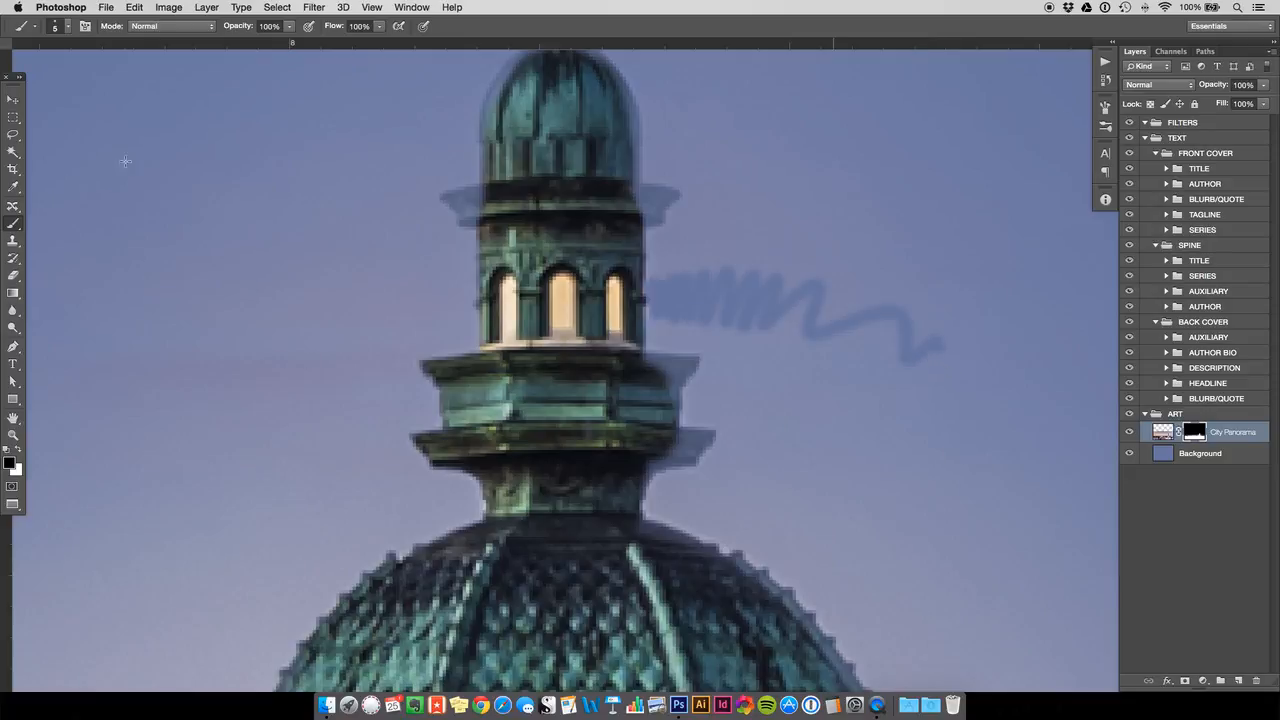
pyautogui.click(12, 99)
pyautogui.press('super+z')
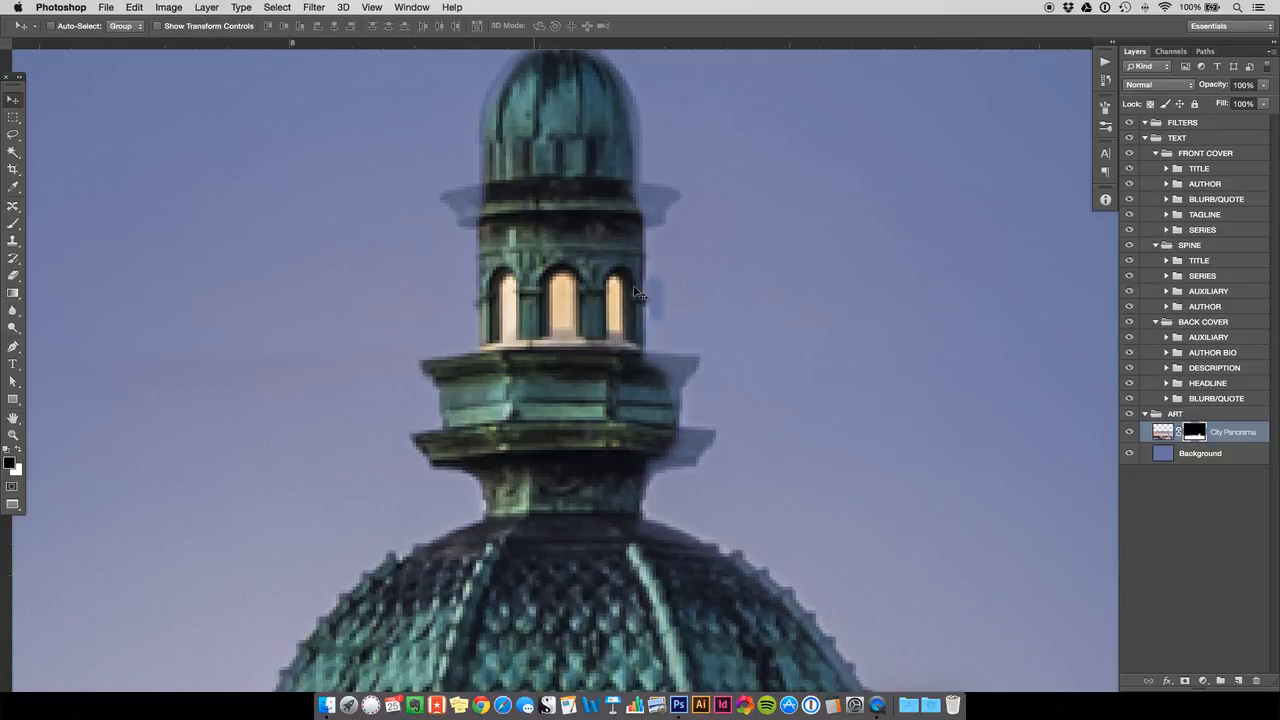
pyautogui.press('super+z')
pyautogui.press('b')
pyautogui.moveTo(631, 289)
pyautogui.mouseDown()
pyautogui.moveTo(636, 300)
pyautogui.moveTo(637, 280)
pyautogui.moveTo(638, 312)
pyautogui.mouseUp()
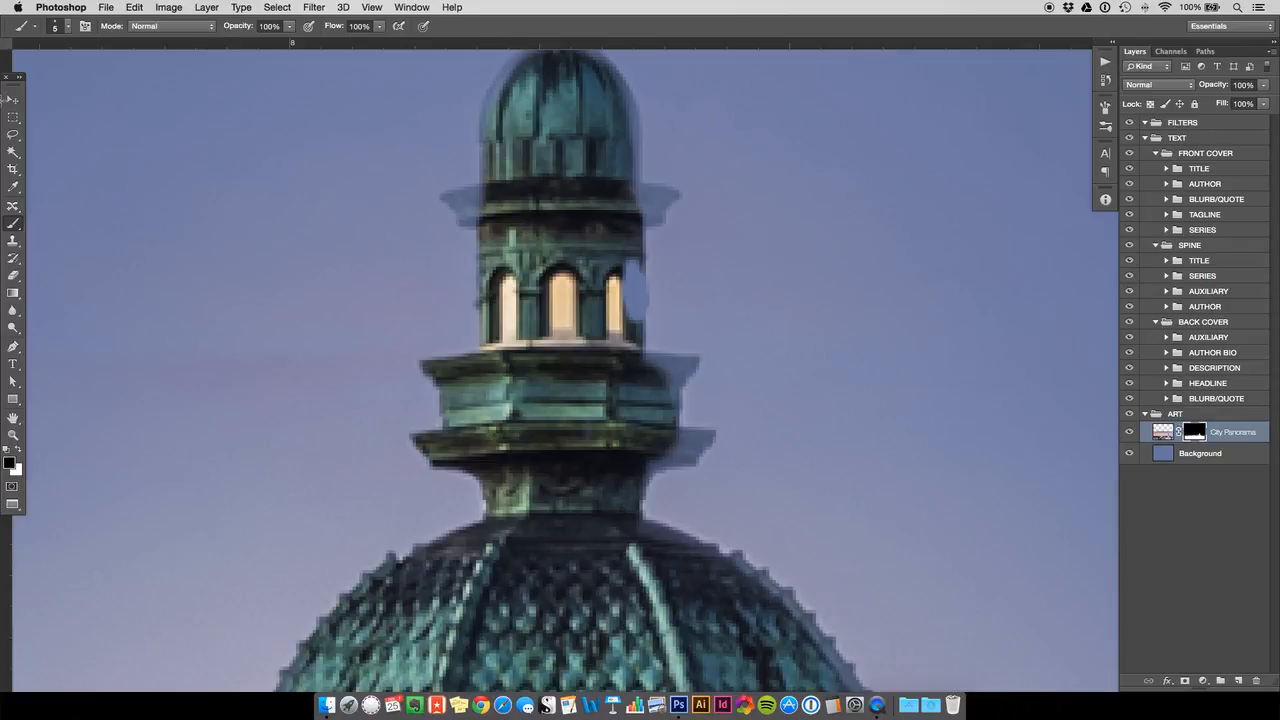
pyautogui.press('v')
pyautogui.press('super+z')
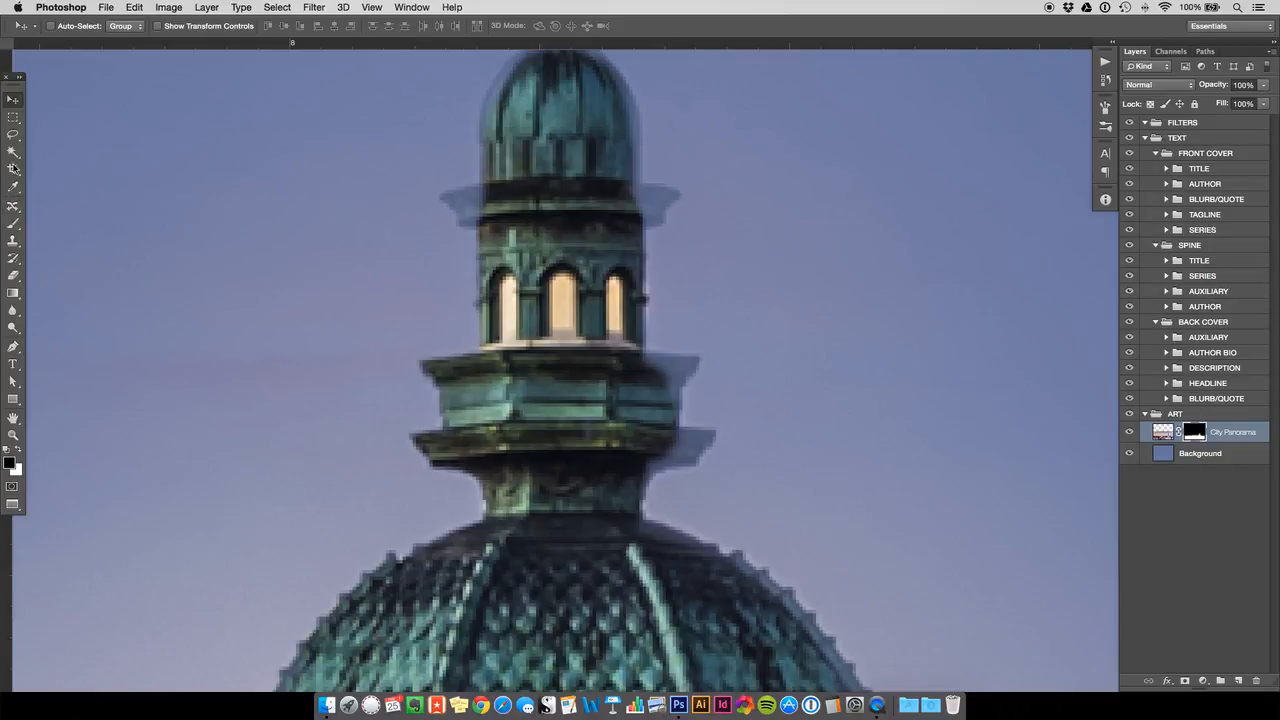
# Step: Try hiding a small lassoed patch of sky to the right of the windowed section on the mask, and undo it
pyautogui.click(12, 134)
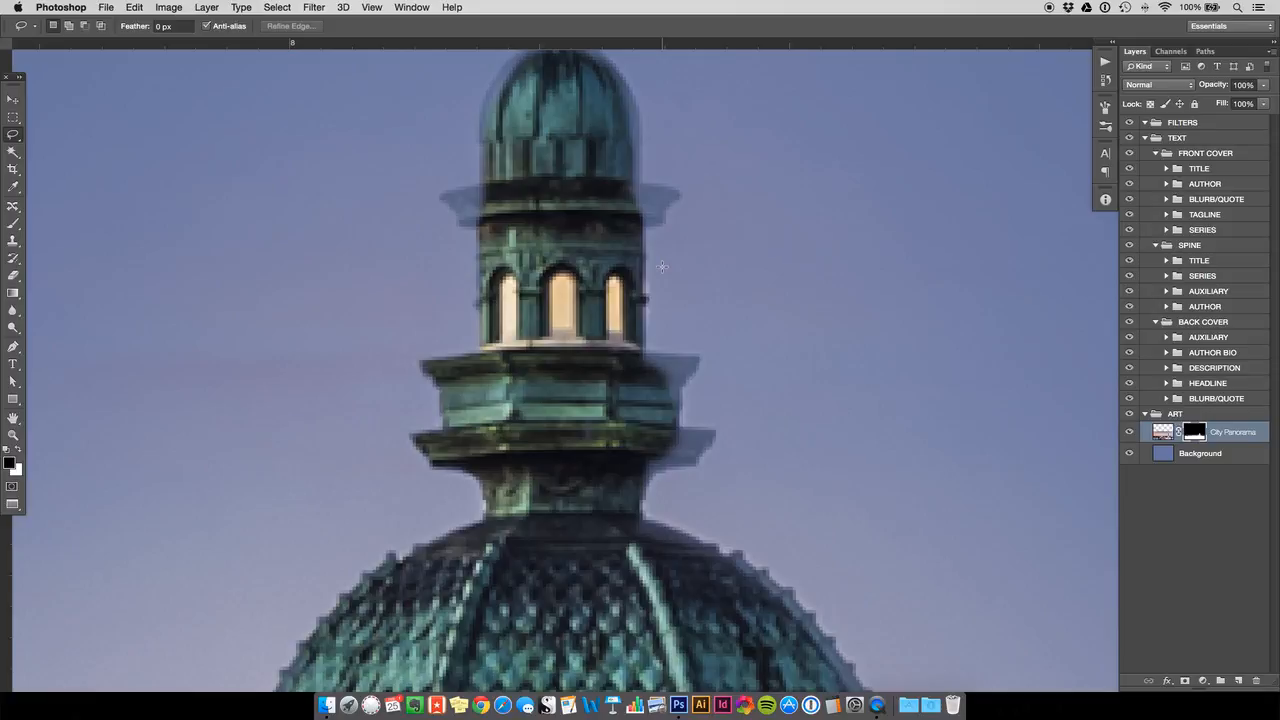
pyautogui.moveTo(645, 290); pyautogui.dragTo(649, 327)
pyautogui.moveTo(668, 271); pyautogui.dragTo(670, 268)
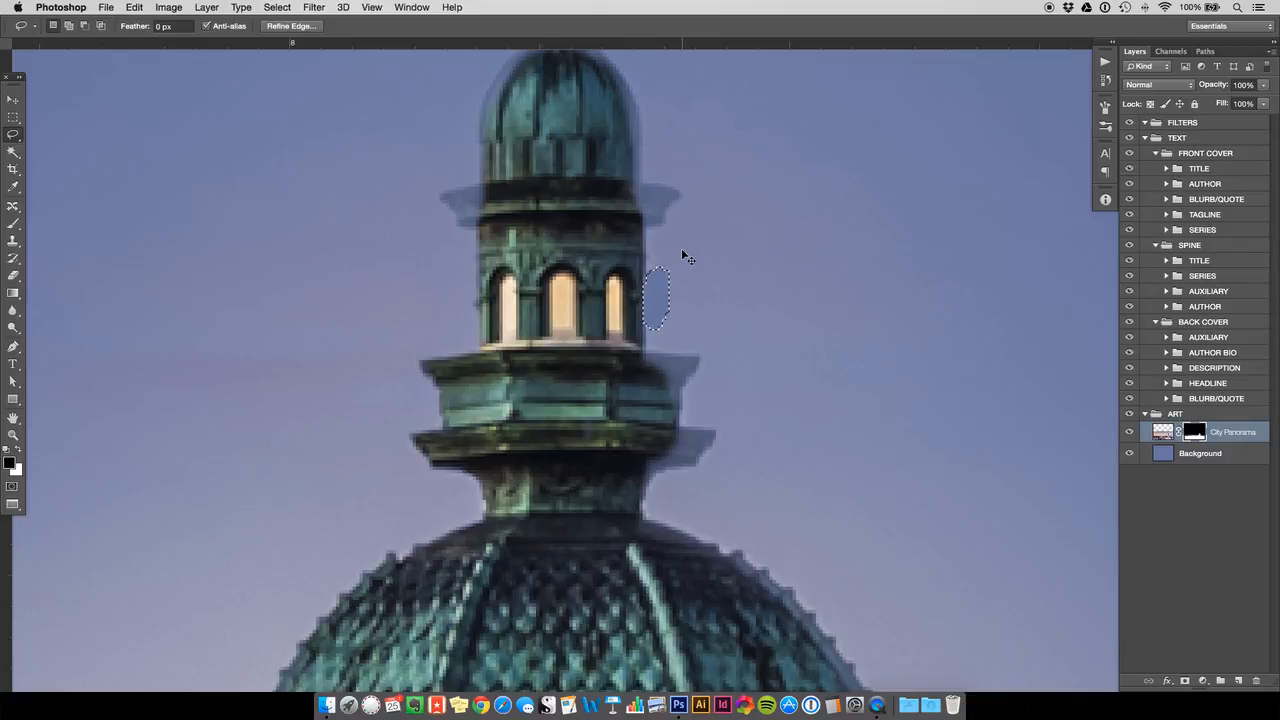
pyautogui.press('super+d')
pyautogui.click(1130, 432)
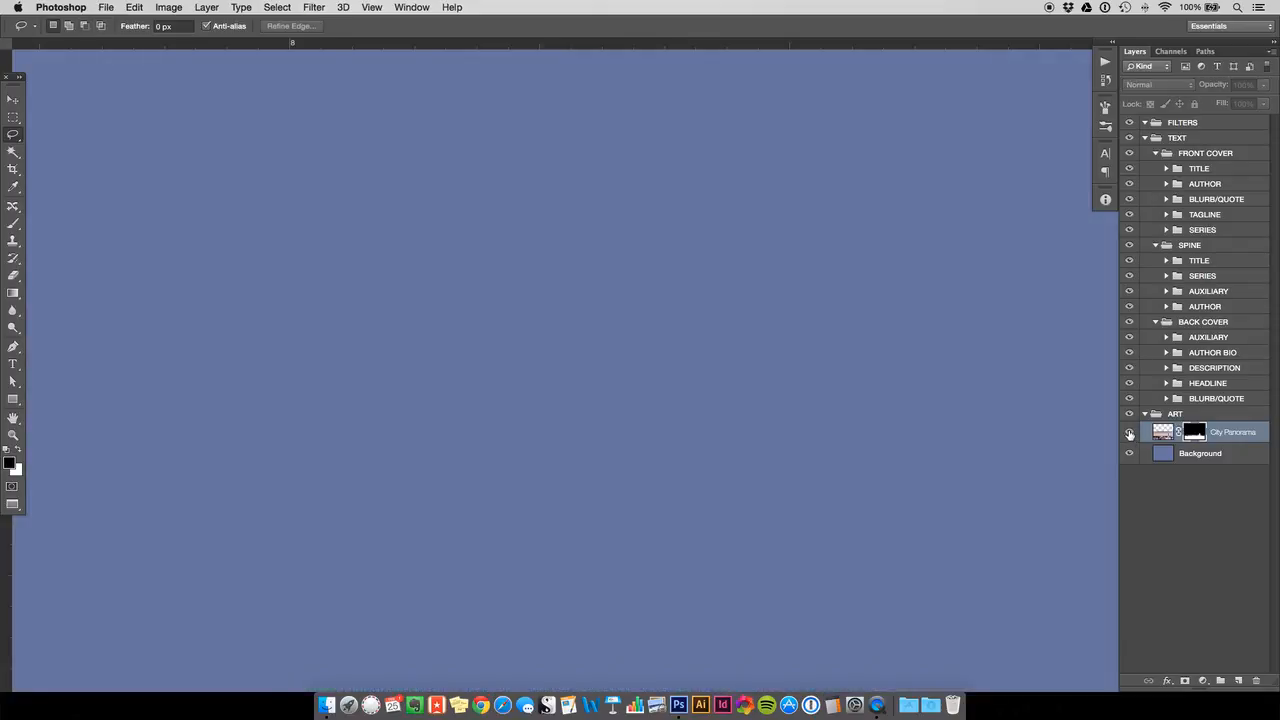
pyautogui.click(1130, 432)
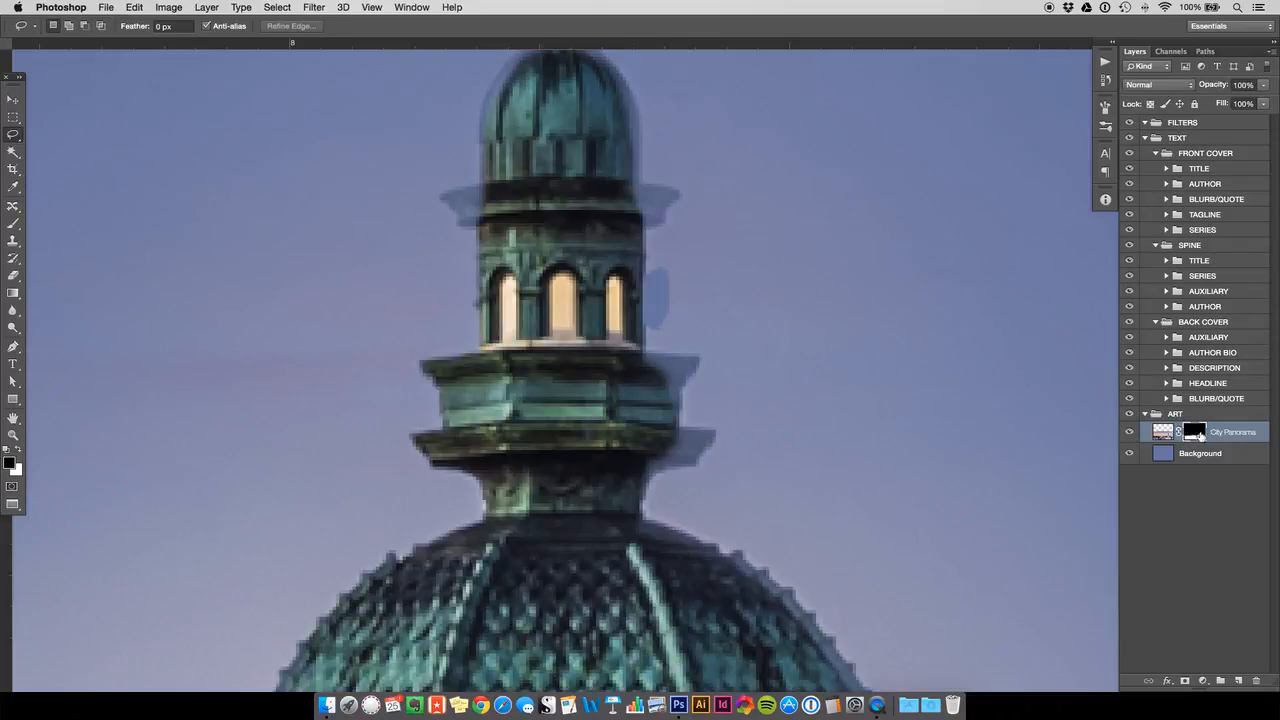
pyautogui.press('alt+super+z')
pyautogui.press('alt+super+z')
pyautogui.press('alt+super+z')
pyautogui.press('alt+super+z')
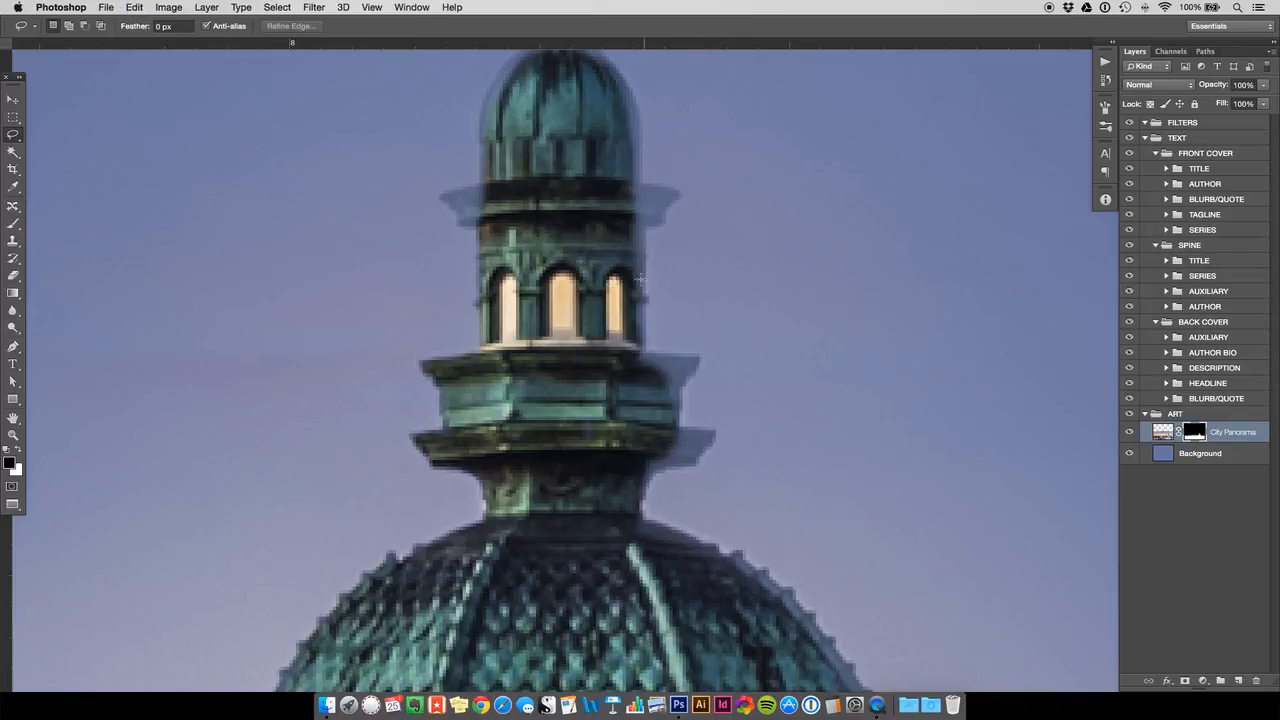
# Step: Paint white on the mask along the right edge of the windowed section and the right ends of the two ledges below it
pyautogui.click(13, 223)
pyautogui.click(19, 451)
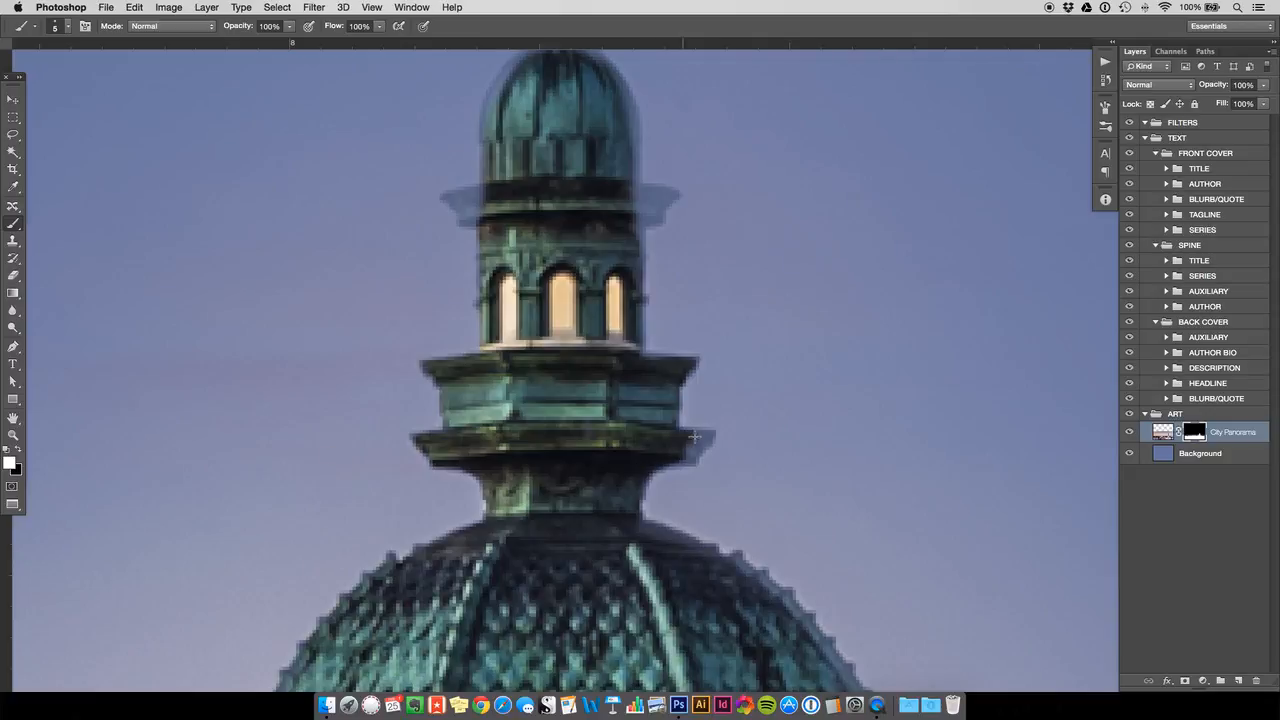
pyautogui.moveTo(708, 436); pyautogui.dragTo(655, 455)
# Step: Paint white on the mask over both ends of the ledge above the windows and the left edge of the small top dome
pyautogui.press('h')
pyautogui.moveTo(574, 264); pyautogui.dragTo(546, 446)
pyautogui.press('b')
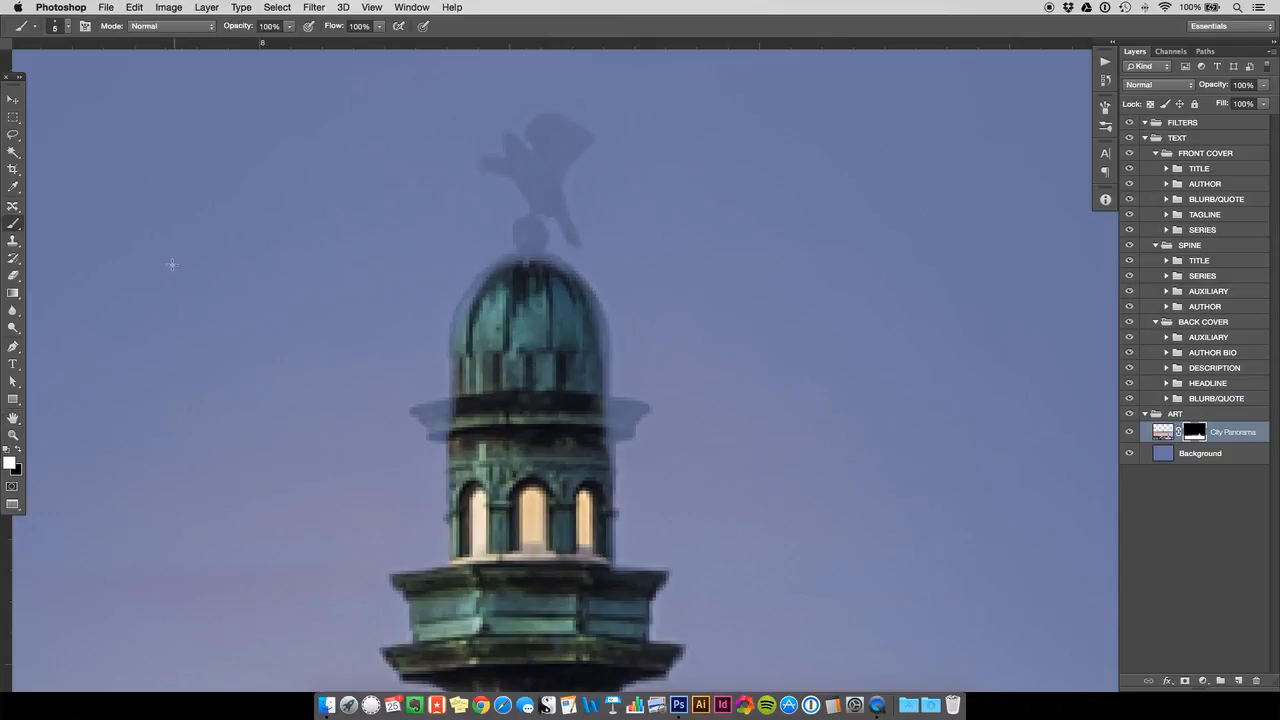
pyautogui.moveTo(450, 423)
pyautogui.mouseDown()
pyautogui.moveTo(450, 408)
pyautogui.moveTo(428, 411)
pyautogui.moveTo(440, 433)
pyautogui.mouseUp()
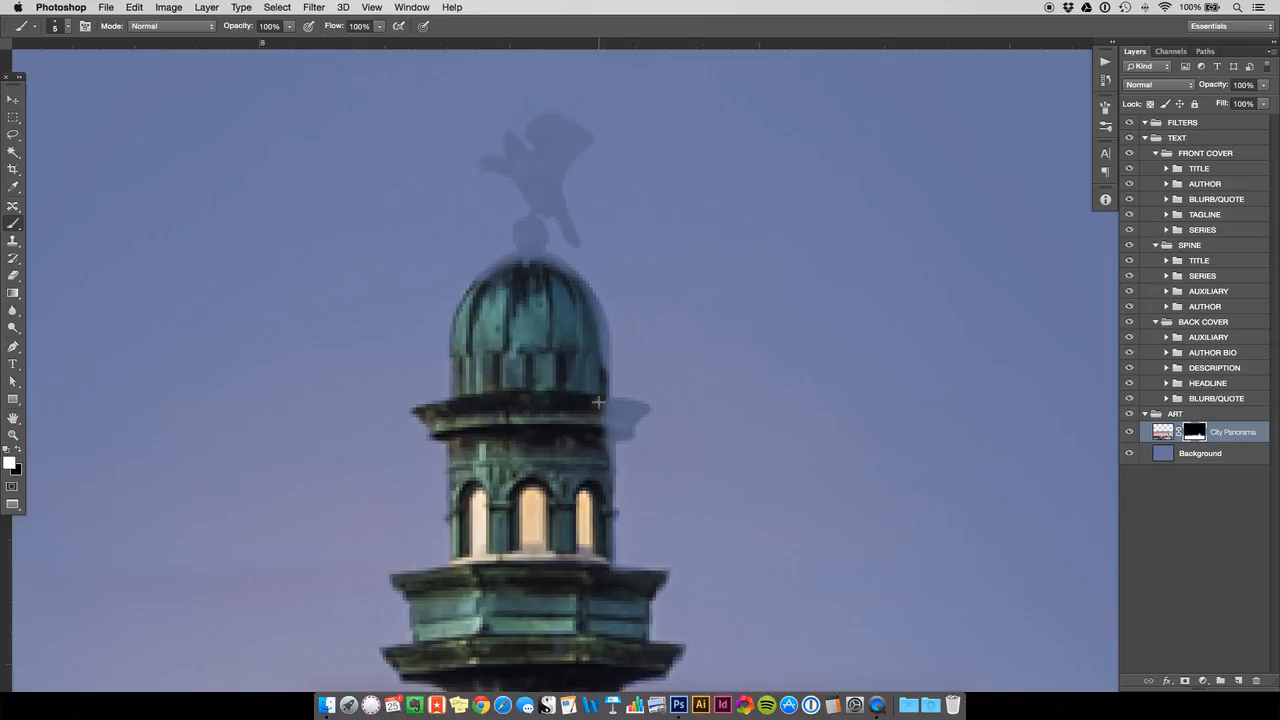
pyautogui.moveTo(604, 411)
pyautogui.mouseDown()
pyautogui.moveTo(619, 433)
pyautogui.moveTo(630, 412)
pyautogui.mouseUp()
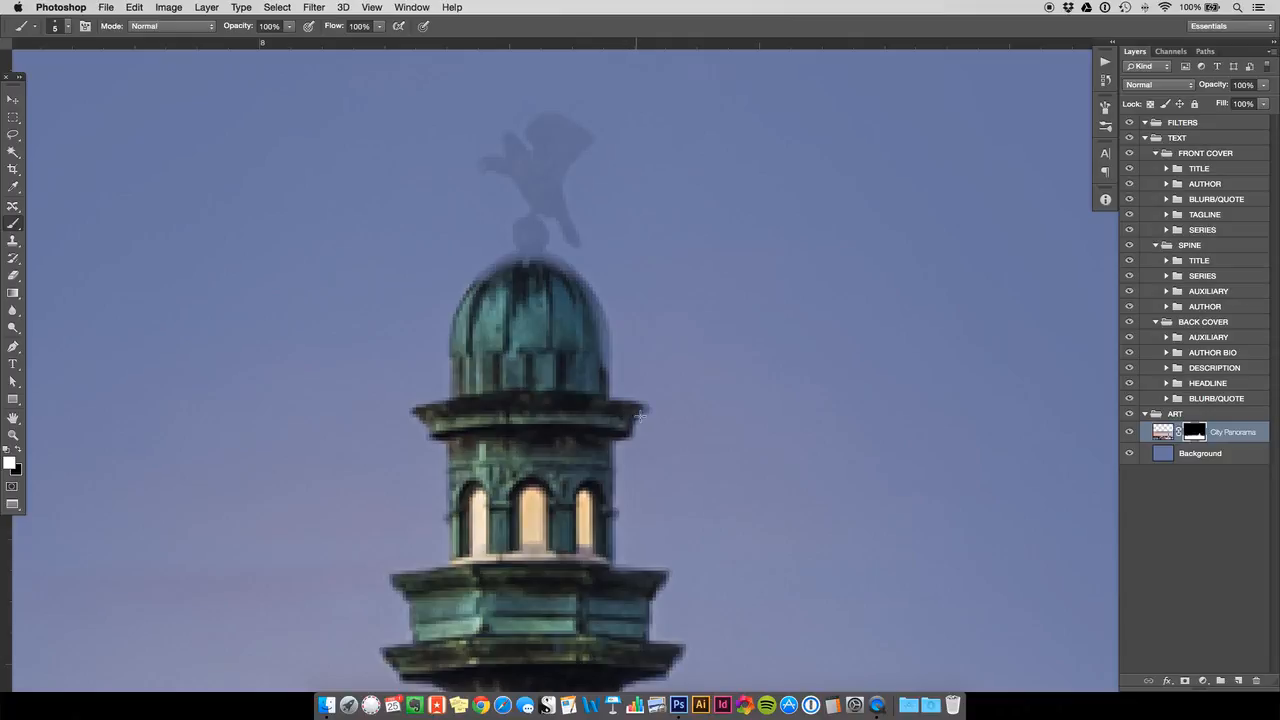
# Step: Try a white stroke on the mask across the top and right shoulder of the small dome, and undo it
pyautogui.moveTo(496, 268)
pyautogui.mouseDown()
pyautogui.moveTo(533, 257)
pyautogui.moveTo(592, 296)
pyautogui.mouseUp()
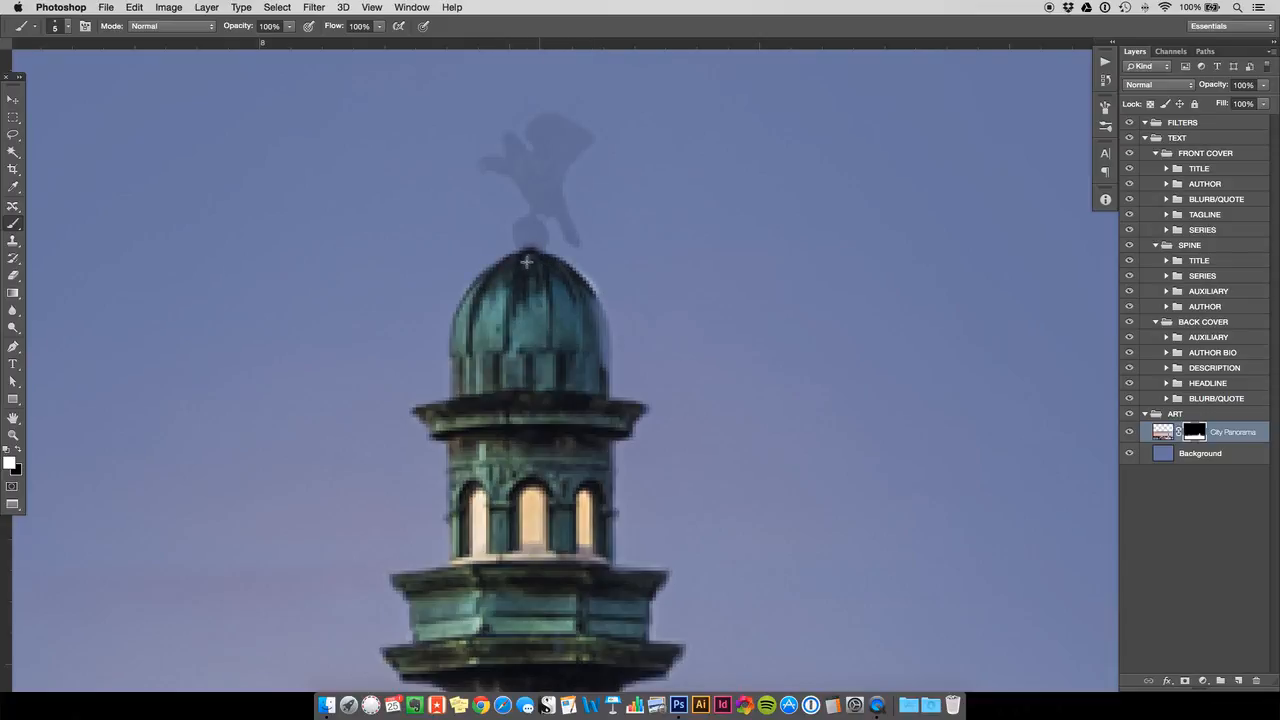
pyautogui.press('v')
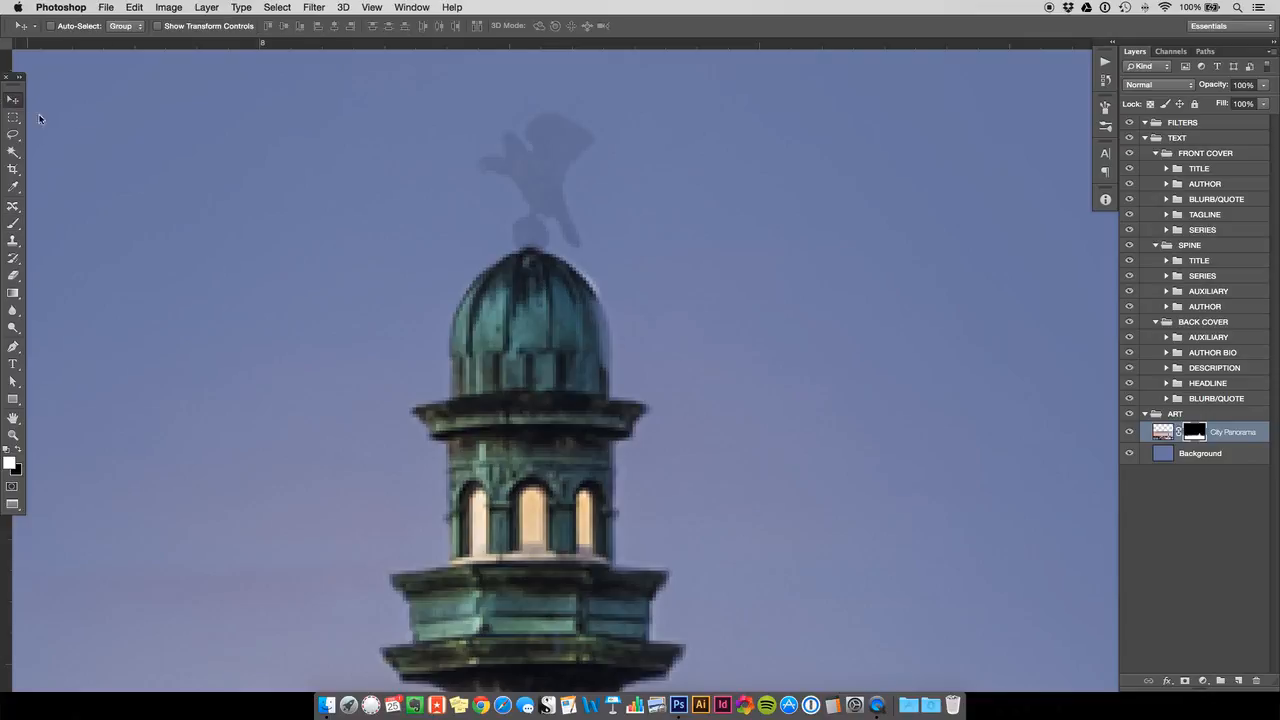
pyautogui.hotkey('ctrl', 'z')
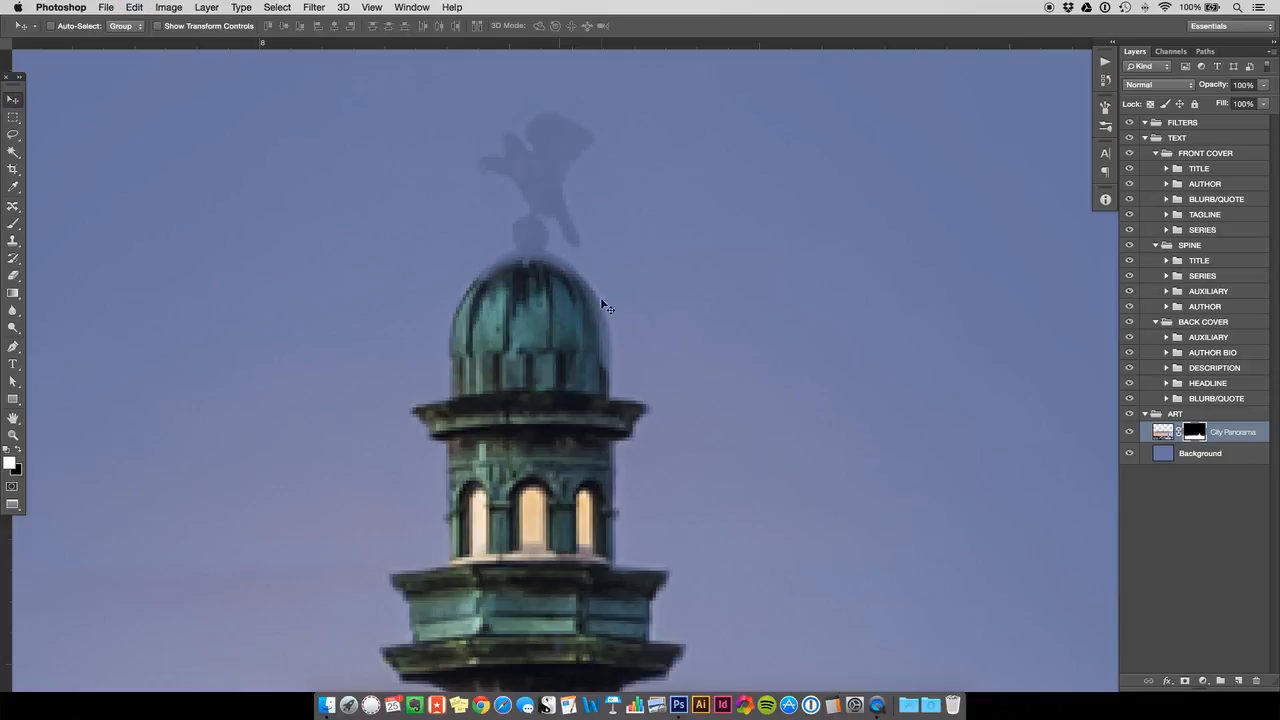
# Step: Paint white on the mask over the small dome's peak and right edge, up to the base of the ball finial
pyautogui.press('b')
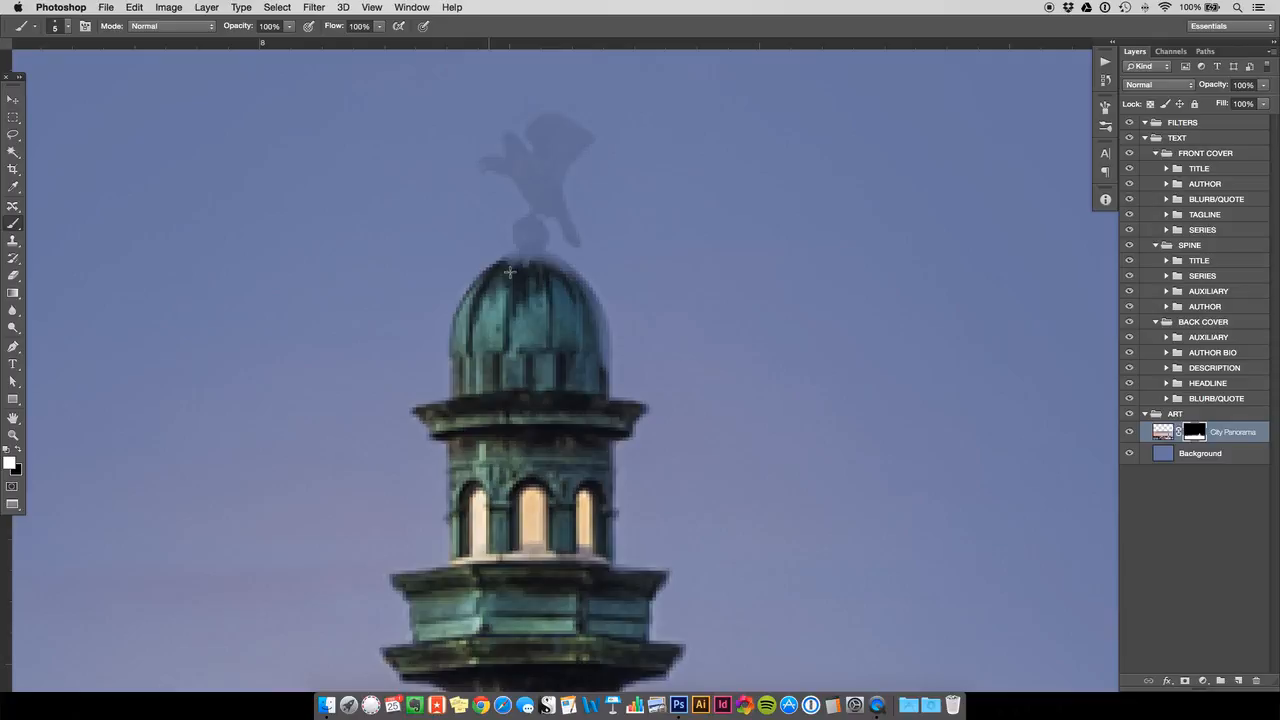
pyautogui.moveTo(524, 262); pyautogui.dragTo(532, 238)
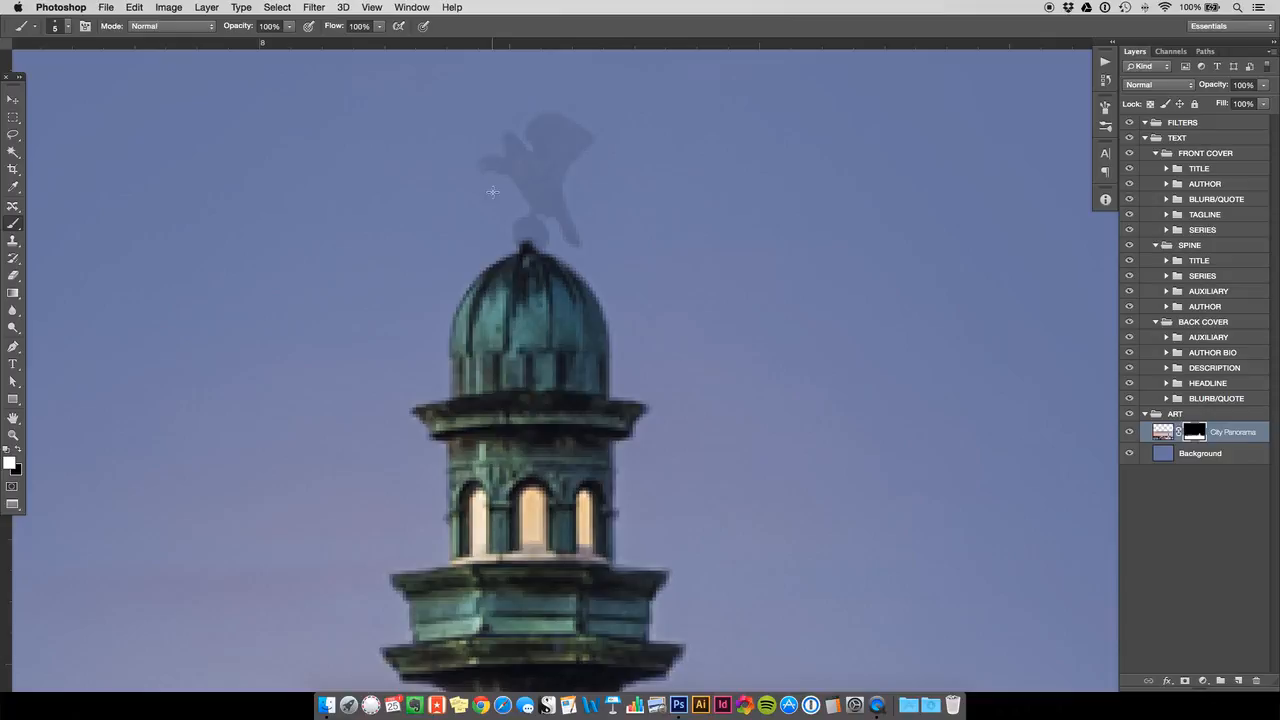
# Step: Paint white on the mask with the 5 px brush over the ball finial on top of the small dome
pyautogui.click(13, 101)
pyautogui.press('super+plus')
pyautogui.press('super+plus')
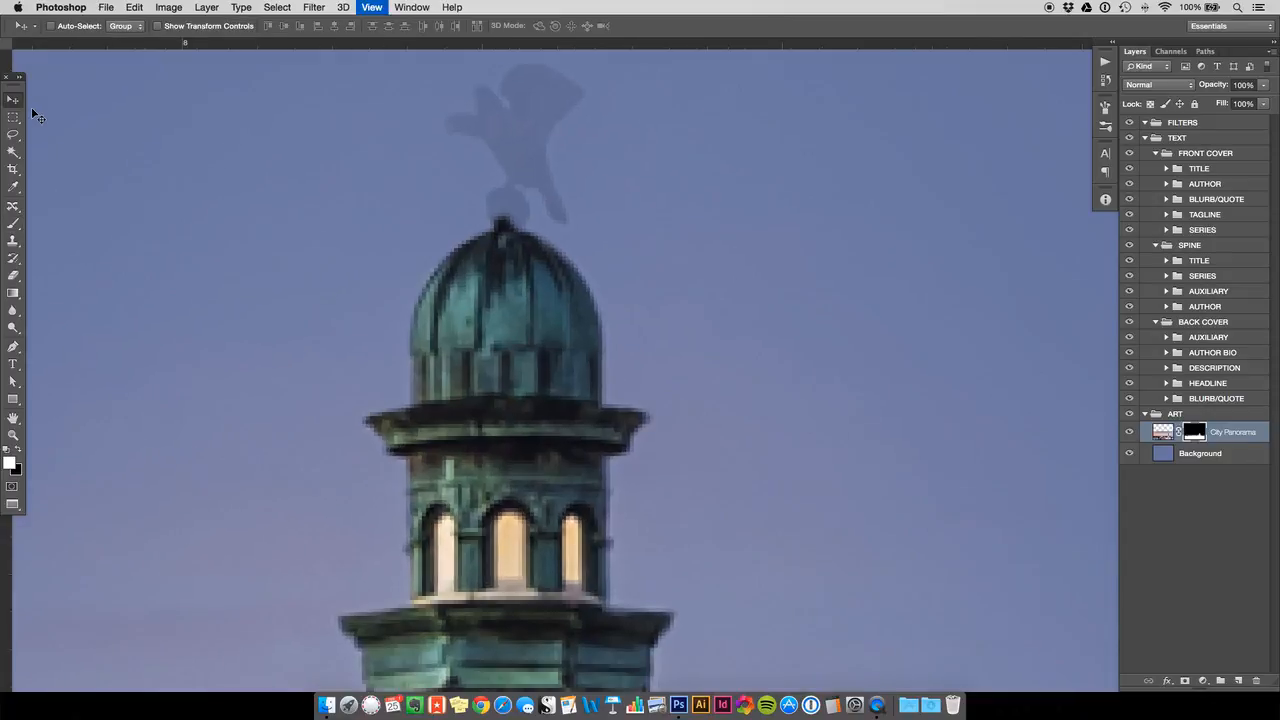
pyautogui.press('space')
pyautogui.moveTo(476, 275); pyautogui.dragTo(491, 383)
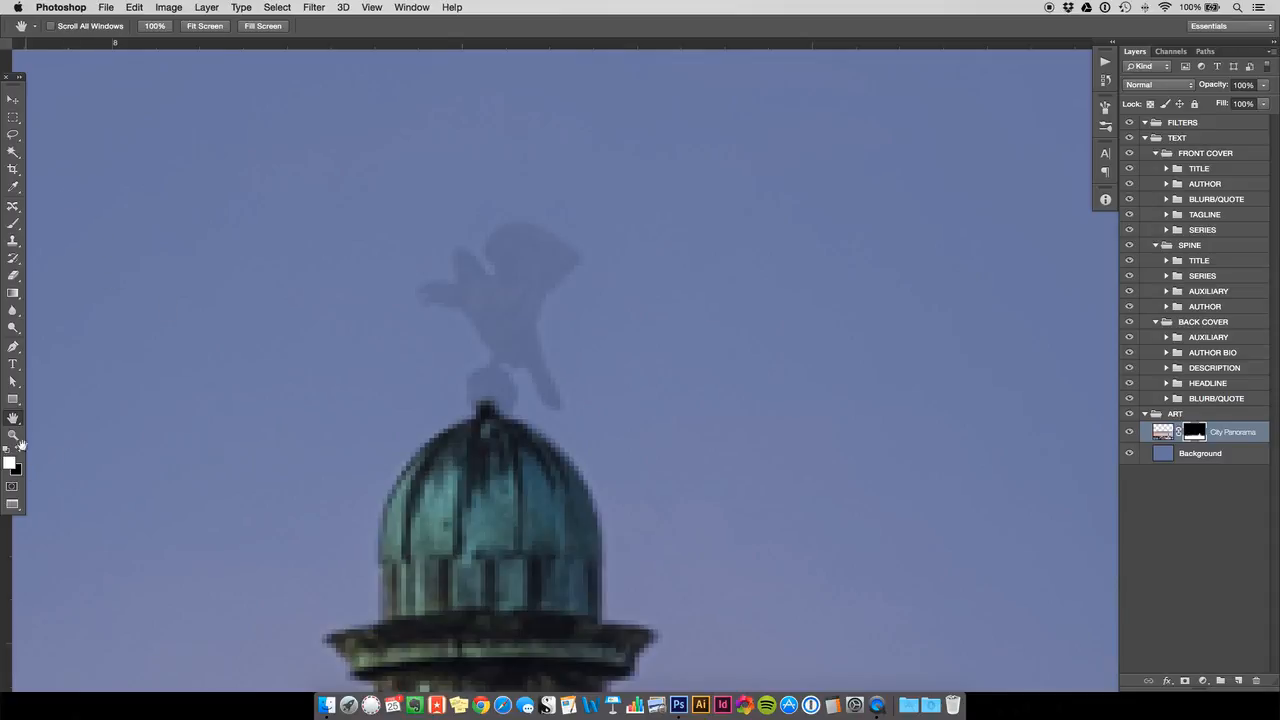
pyautogui.click(13, 223)
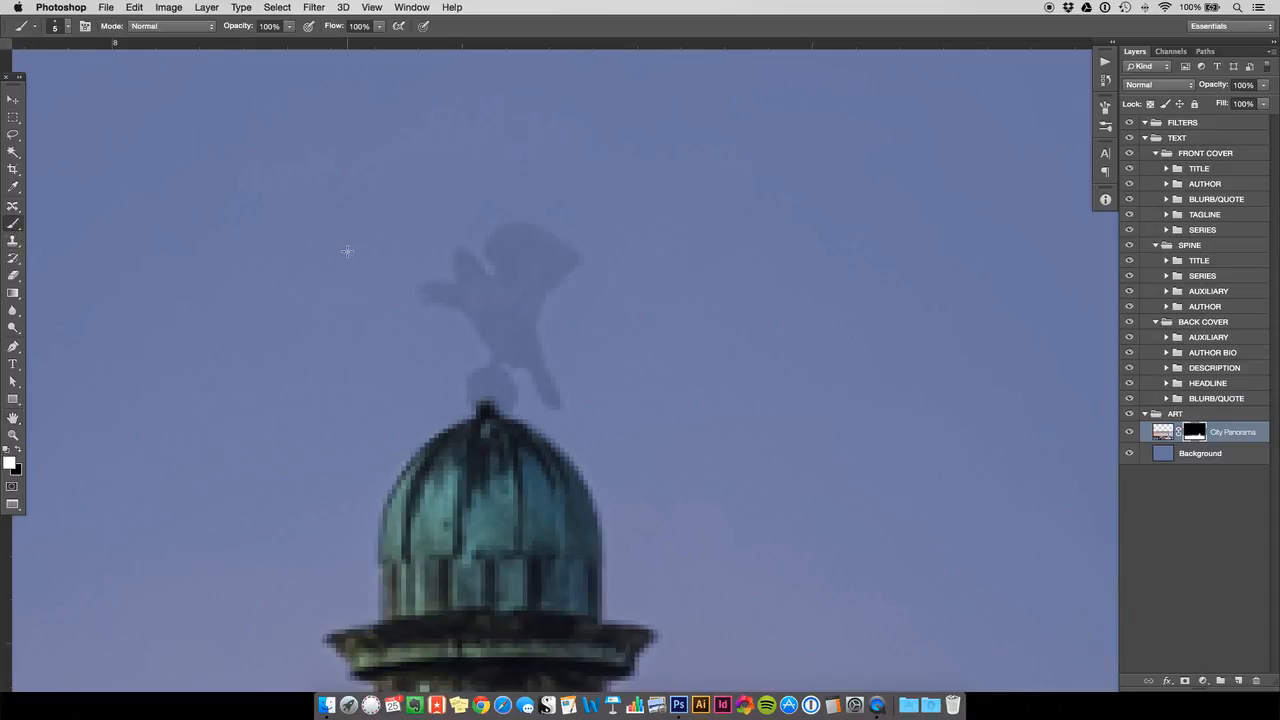
pyautogui.press('super+plus')
pyautogui.press('super+plus')
pyautogui.press('space')
pyautogui.moveTo(351, 300); pyautogui.dragTo(528, 372)
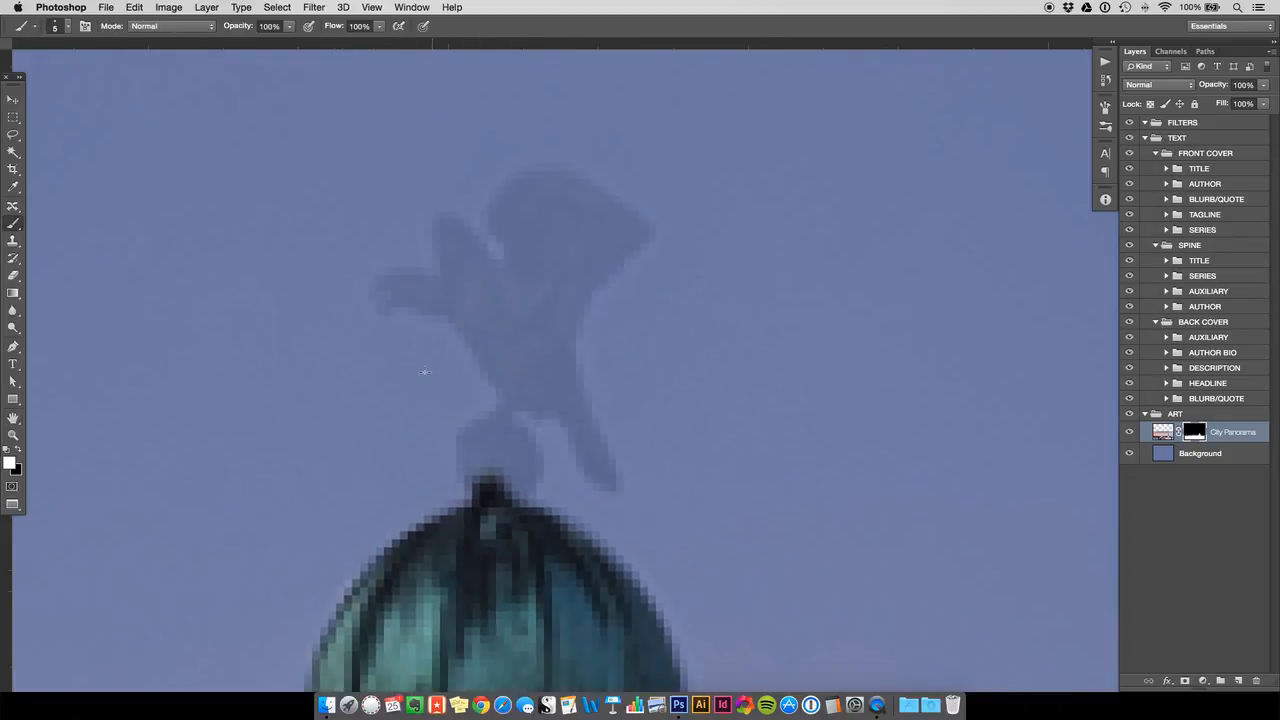
pyautogui.moveTo(500, 449)
pyautogui.mouseDown()
pyautogui.moveTo(506, 480)
pyautogui.moveTo(497, 436)
pyautogui.moveTo(491, 459)
pyautogui.mouseUp()
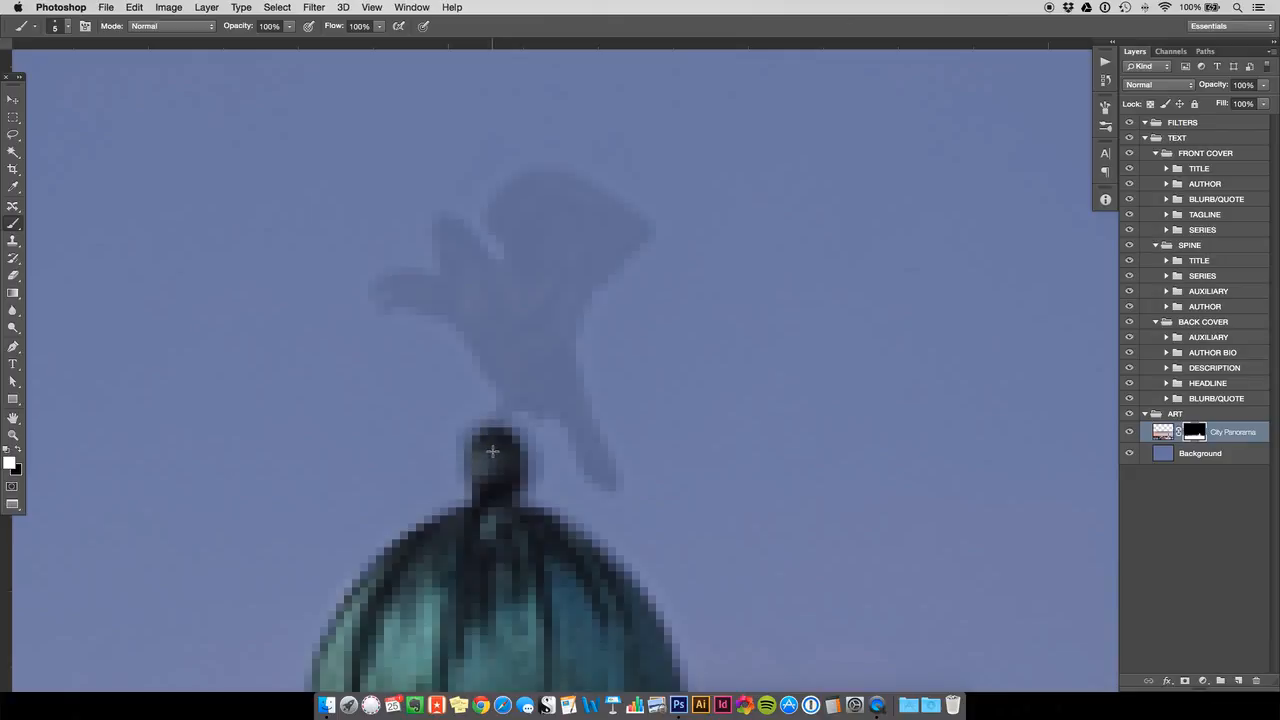
pyautogui.moveTo(494, 447)
pyautogui.mouseDown()
pyautogui.moveTo(506, 478)
pyautogui.moveTo(502, 457)
pyautogui.mouseUp()
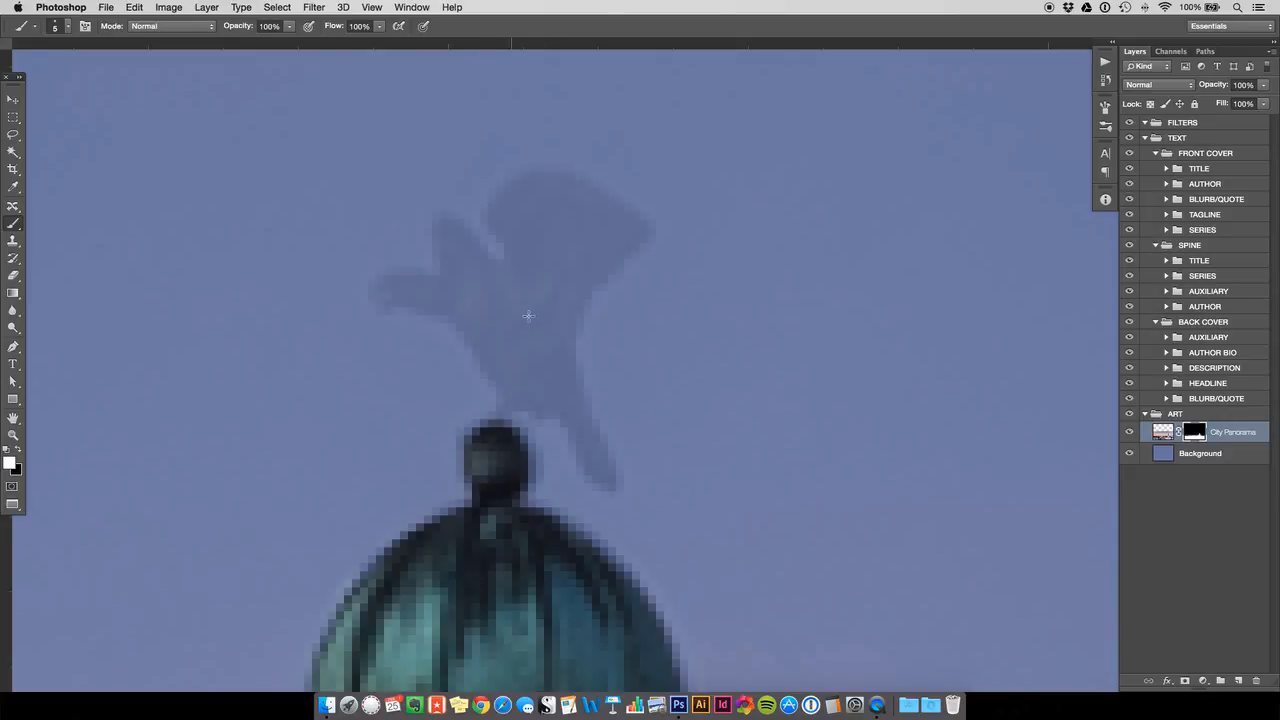
# Step: Paint white on the mask over the statue above the ball, using 5 px for its body and 2 px for its limbs and outline
pyautogui.moveTo(526, 283)
pyautogui.mouseDown()
pyautogui.moveTo(510, 320)
pyautogui.moveTo(472, 285)
pyautogui.moveTo(495, 300)
pyautogui.moveTo(525, 365)
pyautogui.moveTo(545, 270)
pyautogui.moveTo(598, 246)
pyautogui.moveTo(576, 202)
pyautogui.moveTo(532, 208)
pyautogui.moveTo(516, 244)
pyautogui.moveTo(570, 240)
pyautogui.moveTo(542, 262)
pyautogui.mouseUp()
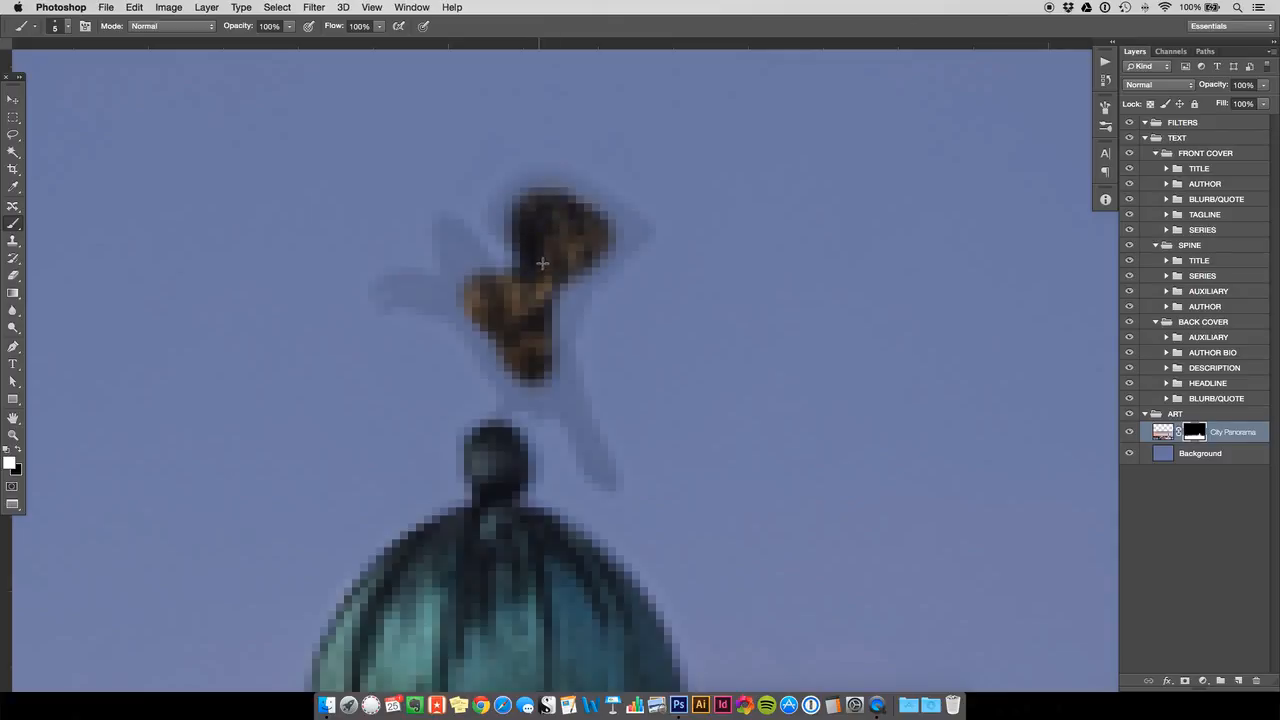
pyautogui.click(13, 99)
pyautogui.click(14, 226)
pyautogui.moveTo(428, 288)
pyautogui.mouseDown()
pyautogui.moveTo(386, 298)
pyautogui.moveTo(422, 283)
pyautogui.moveTo(410, 281)
pyautogui.moveTo(439, 285)
pyautogui.moveTo(444, 299)
pyautogui.moveTo(430, 300)
pyautogui.moveTo(457, 289)
pyautogui.moveTo(448, 233)
pyautogui.moveTo(506, 291)
pyautogui.mouseUp()
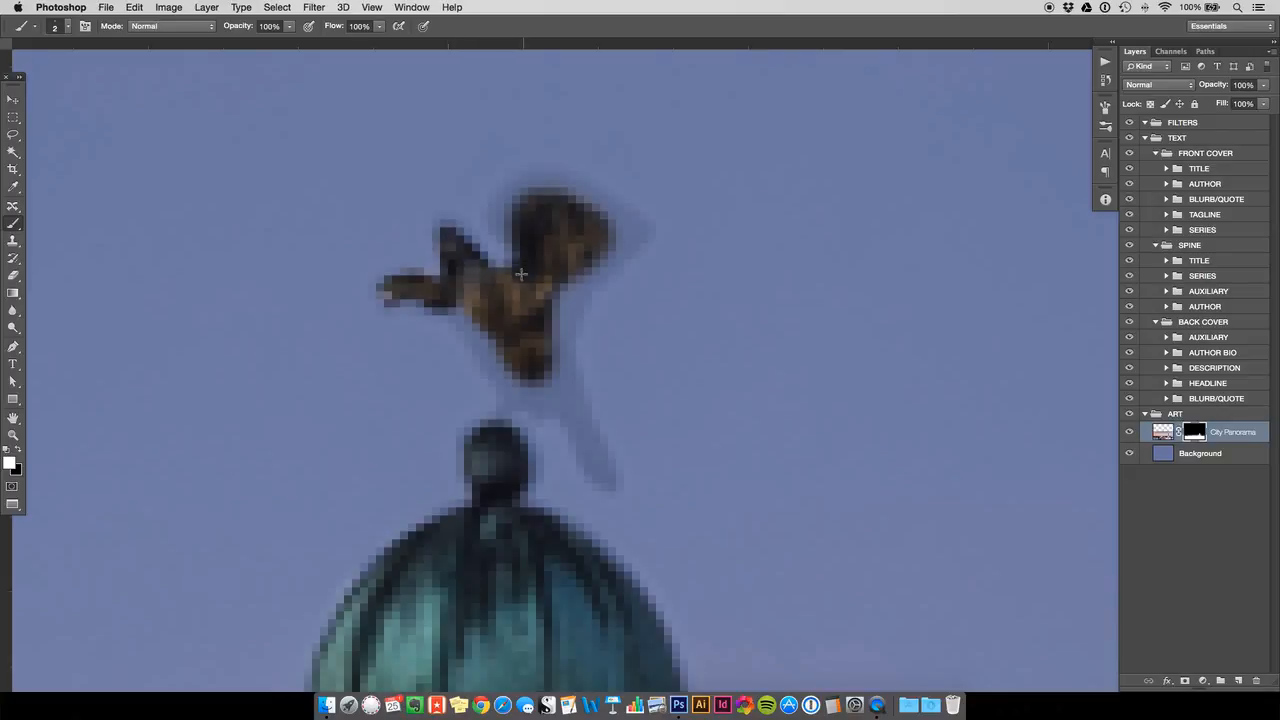
pyautogui.moveTo(524, 200)
pyautogui.mouseDown()
pyautogui.moveTo(506, 214)
pyautogui.moveTo(510, 229)
pyautogui.moveTo(524, 199)
pyautogui.moveTo(509, 210)
pyautogui.moveTo(537, 193)
pyautogui.moveTo(592, 214)
pyautogui.mouseUp()
pyautogui.moveTo(549, 349)
pyautogui.mouseDown()
pyautogui.moveTo(514, 390)
pyautogui.moveTo(513, 374)
pyautogui.moveTo(521, 387)
pyautogui.moveTo(537, 371)
pyautogui.moveTo(544, 391)
pyautogui.moveTo(505, 420)
pyautogui.moveTo(532, 399)
pyautogui.moveTo(555, 405)
pyautogui.moveTo(547, 391)
pyautogui.moveTo(566, 418)
pyautogui.moveTo(560, 402)
pyautogui.moveTo(547, 411)
pyautogui.moveTo(547, 397)
pyautogui.moveTo(567, 406)
pyautogui.moveTo(607, 479)
pyautogui.moveTo(552, 356)
pyautogui.moveTo(564, 375)
pyautogui.moveTo(554, 385)
pyautogui.moveTo(568, 285)
pyautogui.moveTo(556, 342)
pyautogui.moveTo(566, 390)
pyautogui.moveTo(557, 328)
pyautogui.moveTo(582, 266)
pyautogui.moveTo(570, 286)
pyautogui.moveTo(626, 235)
pyautogui.moveTo(569, 201)
pyautogui.moveTo(613, 203)
pyautogui.moveTo(636, 226)
pyautogui.moveTo(589, 200)
pyautogui.moveTo(624, 212)
pyautogui.mouseUp()
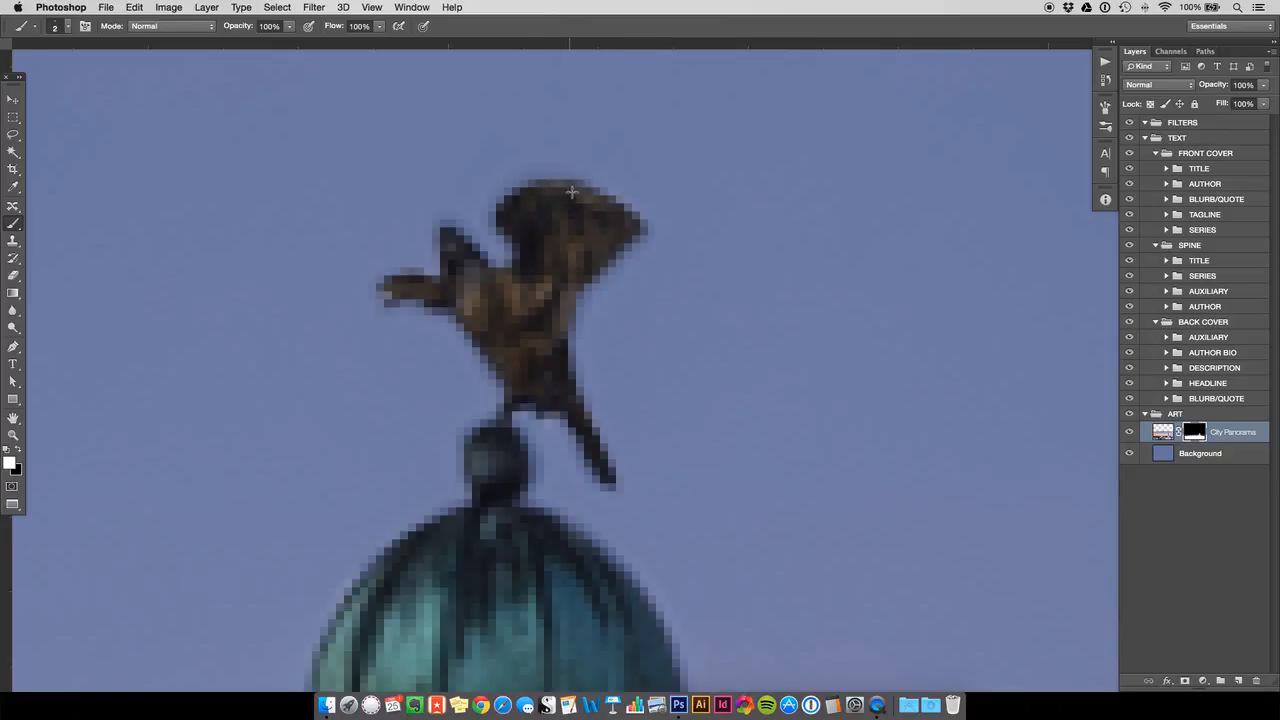
pyautogui.moveTo(538, 187); pyautogui.dragTo(522, 199)
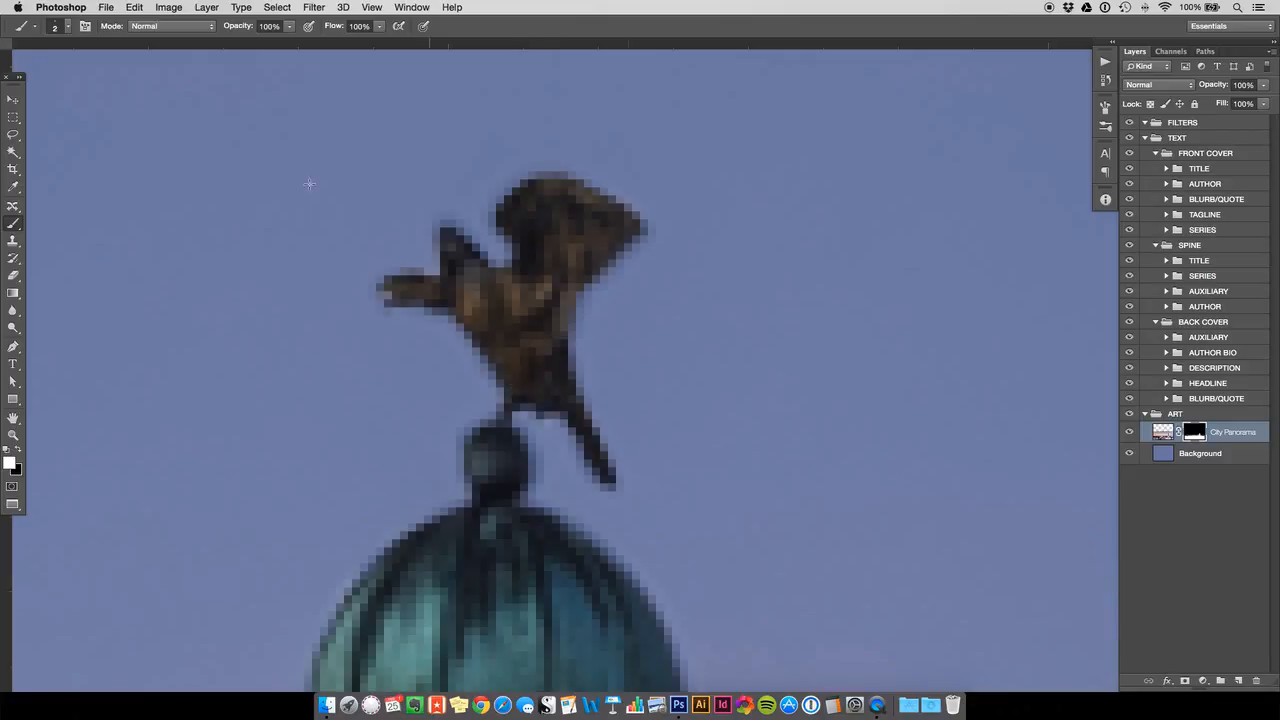
# Step: Examine the restored clock tower and its blend with the blue sky across the full cover wrap
pyautogui.click(13, 99)
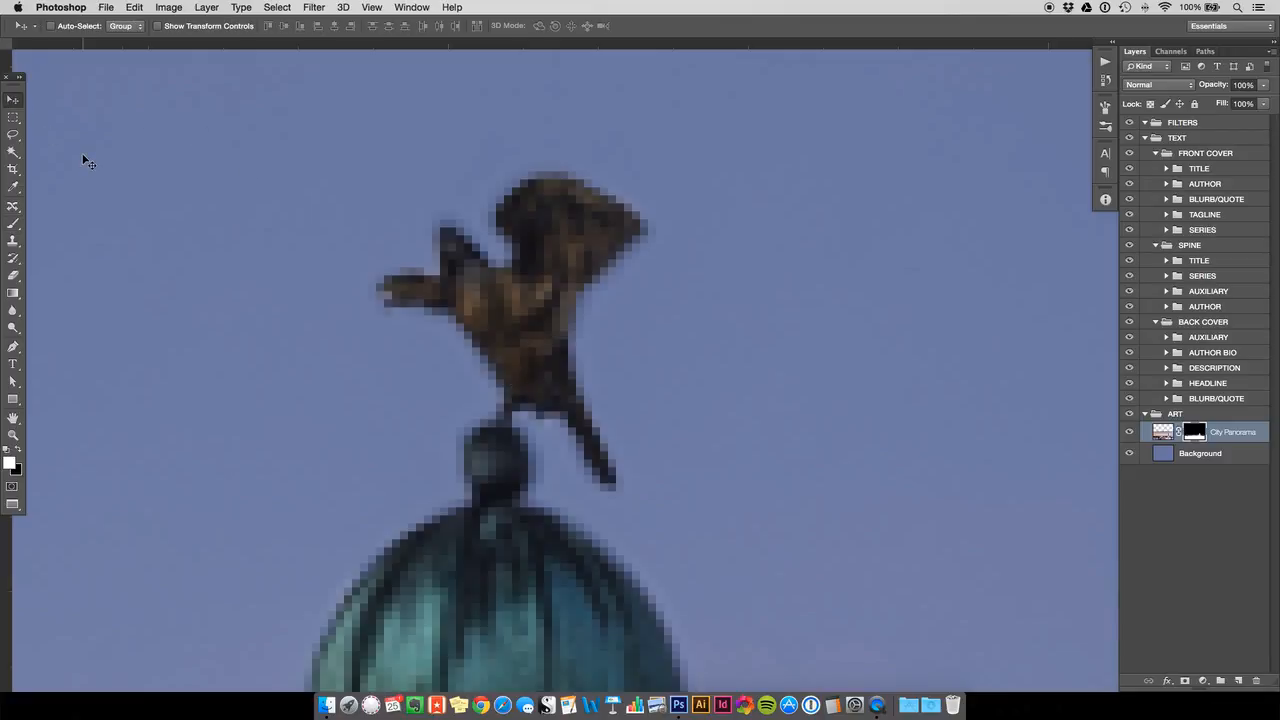
pyautogui.press('super+minus')
pyautogui.press('super+minus')
pyautogui.press('super+minus')
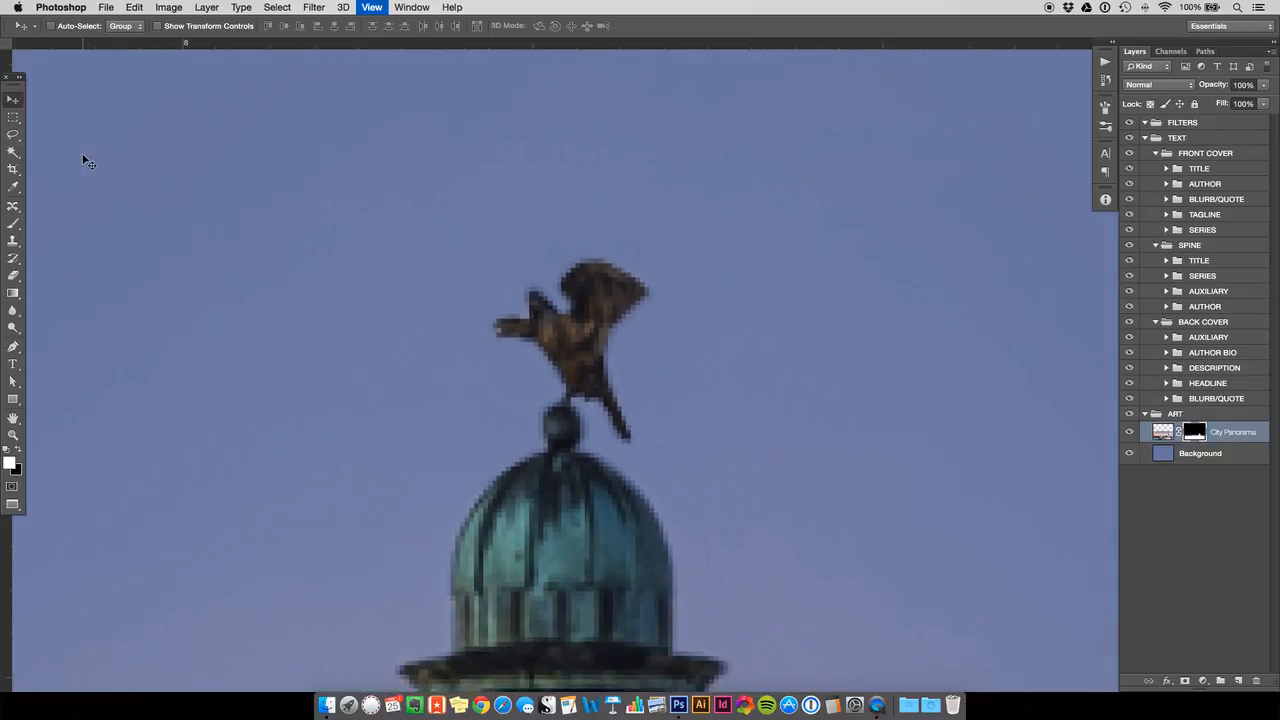
pyautogui.press('super+minus')
pyautogui.press('super+minus')
pyautogui.press('super+minus')
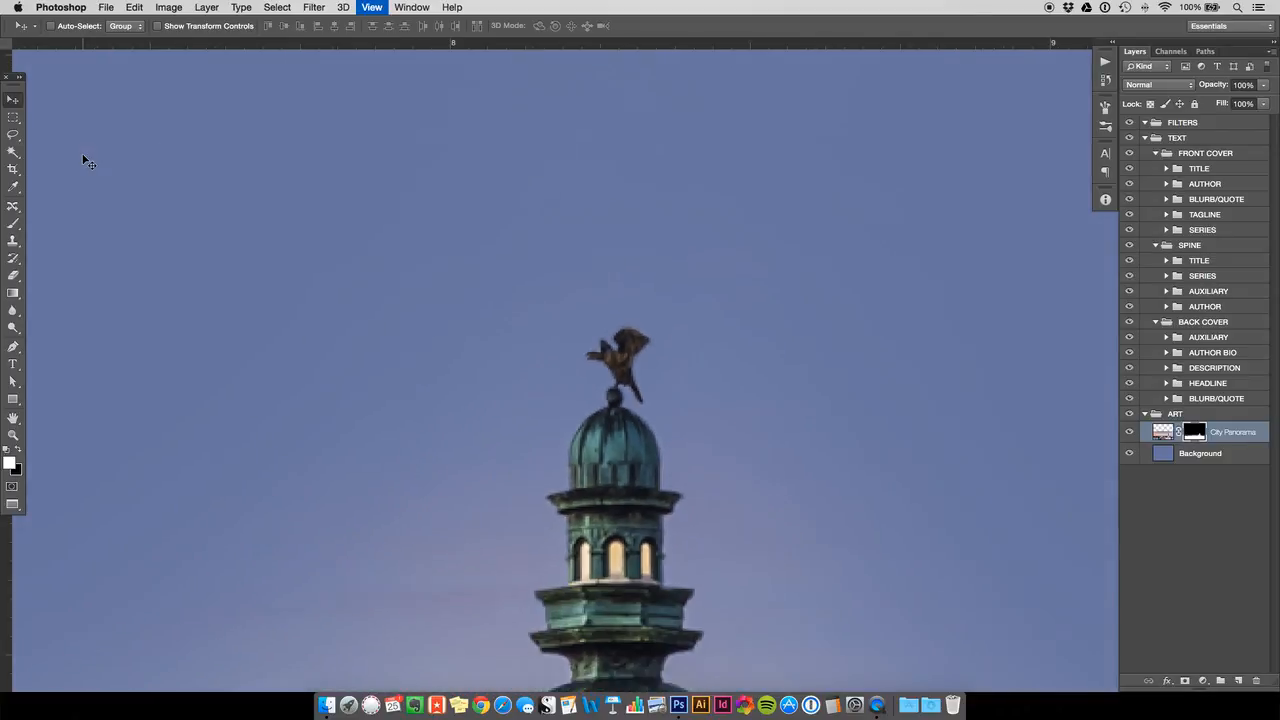
pyautogui.press('super+minus')
pyautogui.press('super+minus')
pyautogui.press('super+minus')
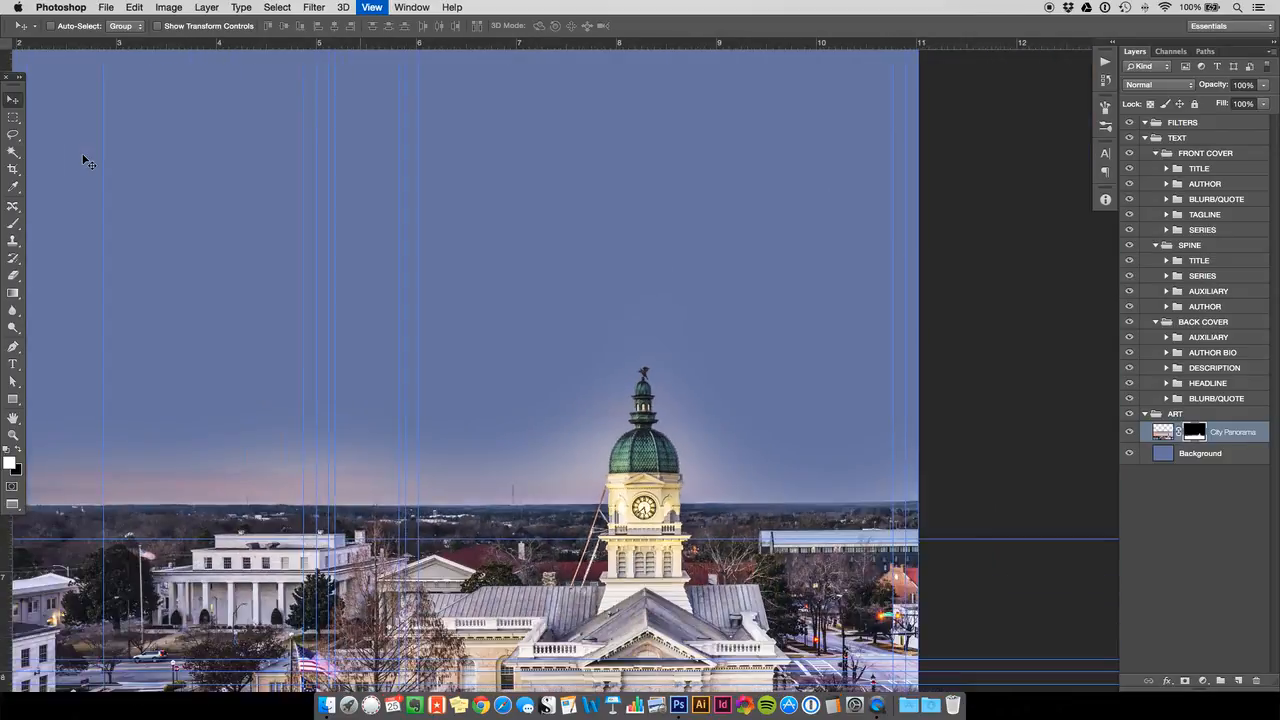
pyautogui.press('super+minus')
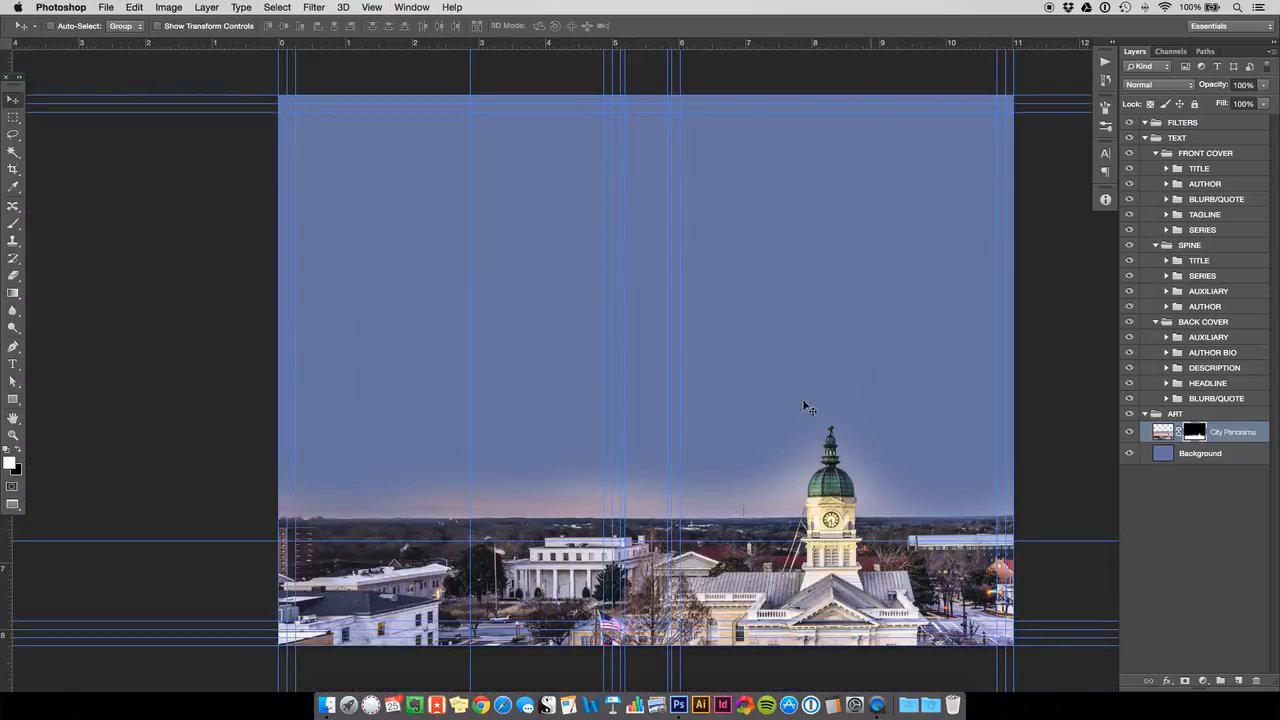
pyautogui.press('h')
pyautogui.moveTo(749, 463); pyautogui.dragTo(691, 424)
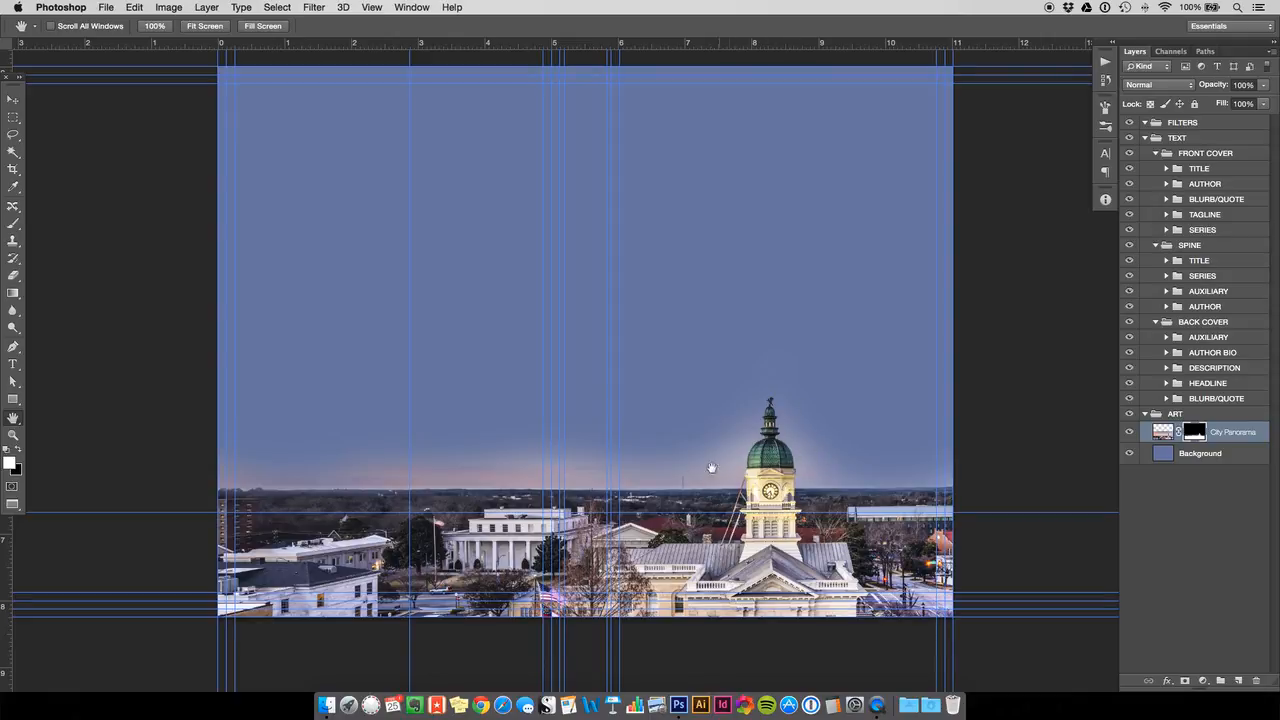
pyautogui.click(13, 100)
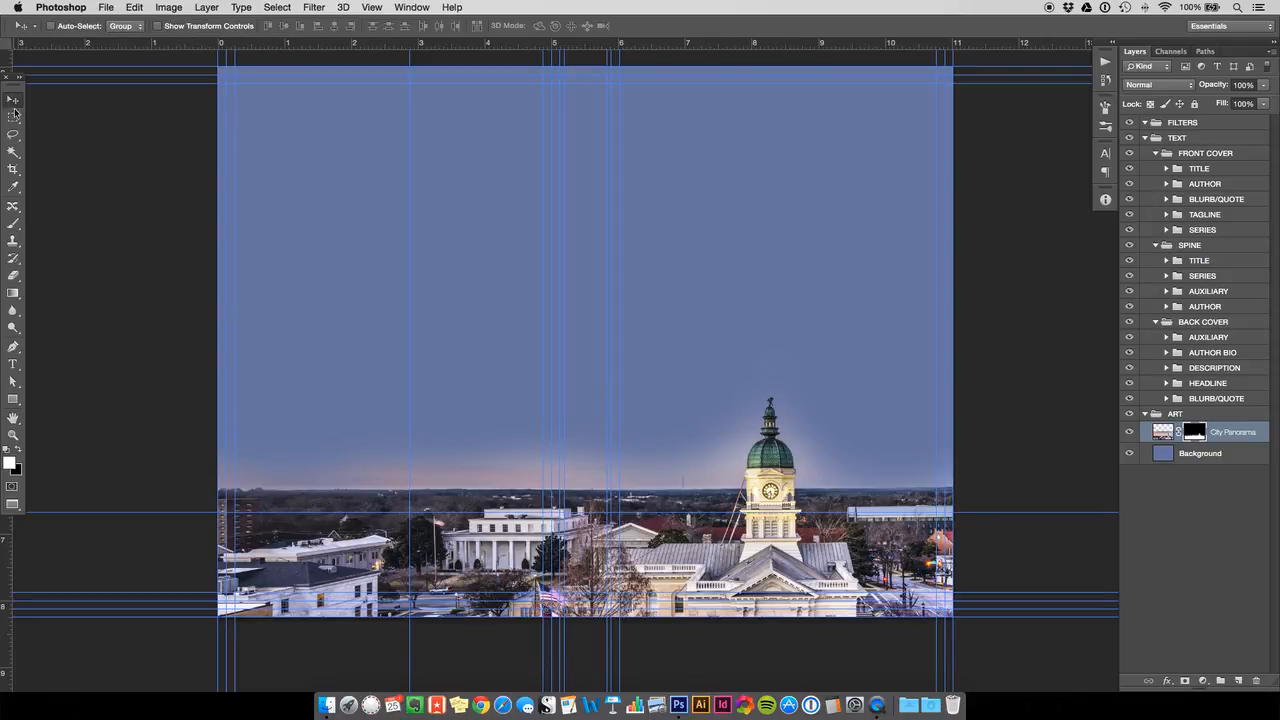